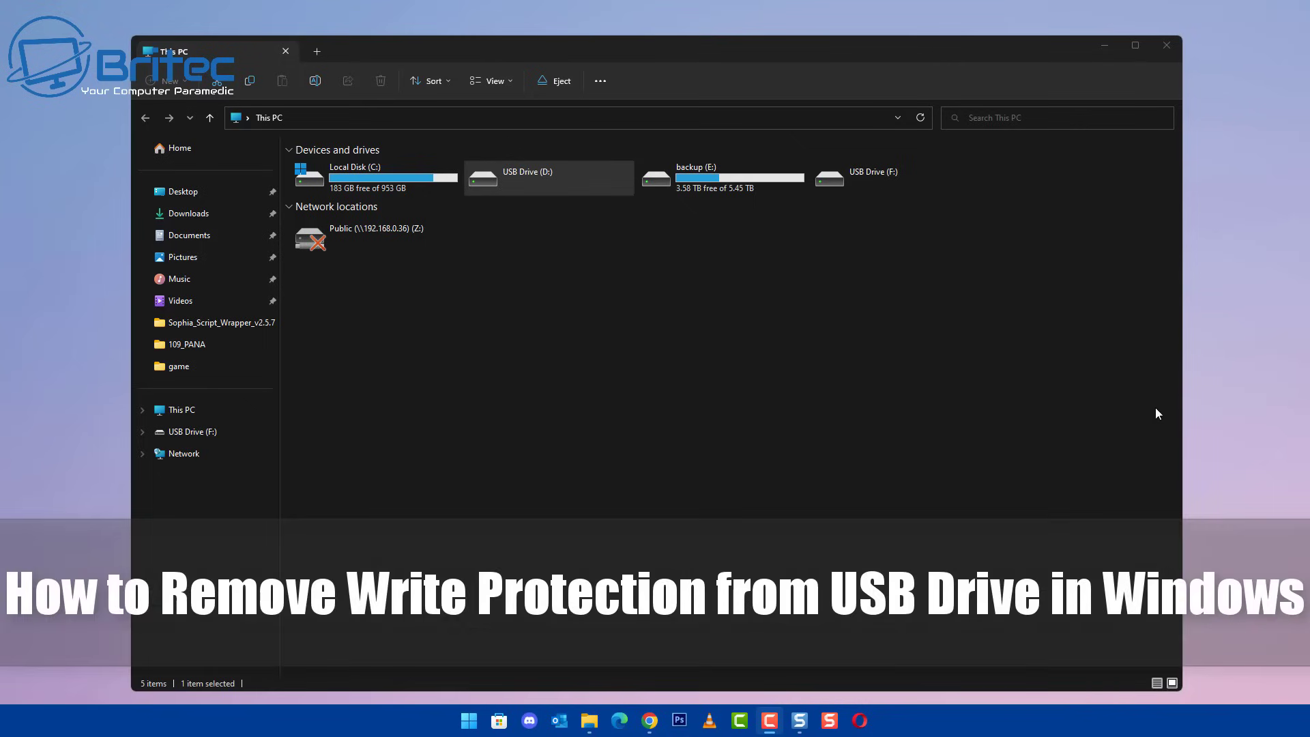
# Attempt a quick FAT32 format of USB Drive (D:), which fails as write-protected.
pyautogui.rightClick(523, 176)
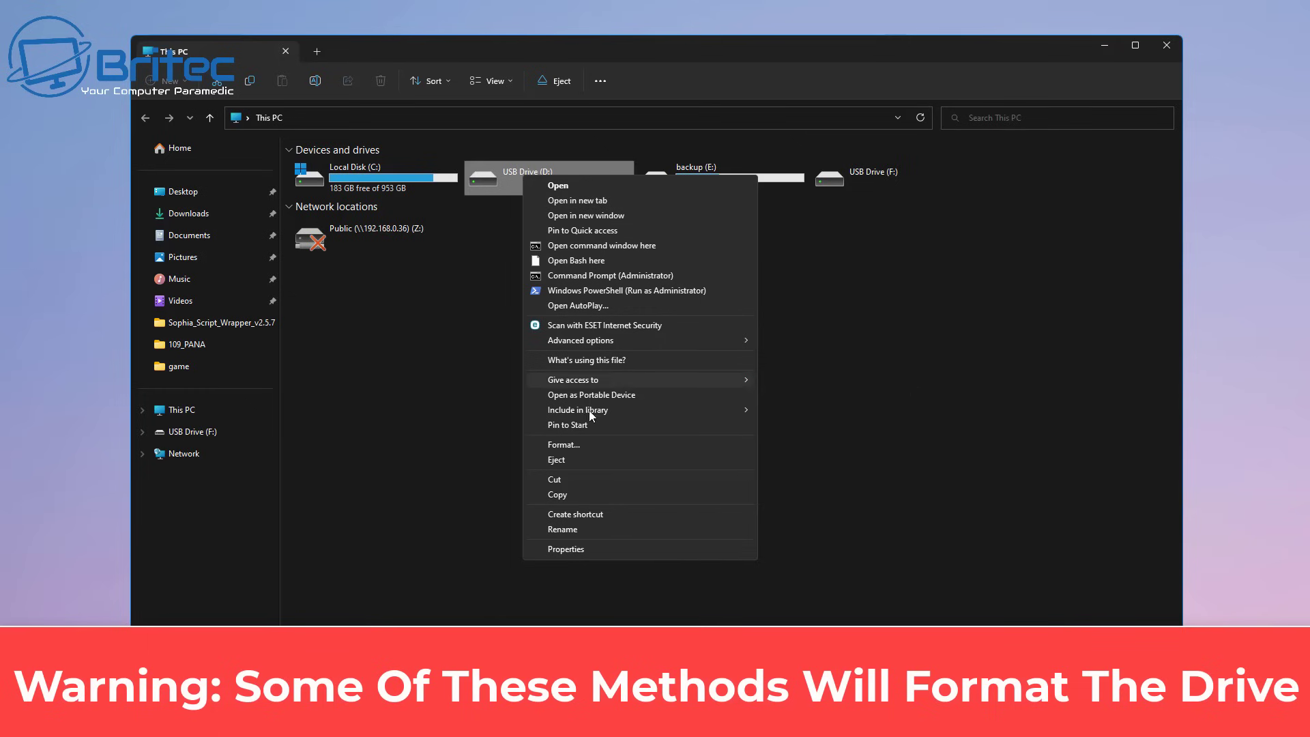
pyautogui.click(586, 445)
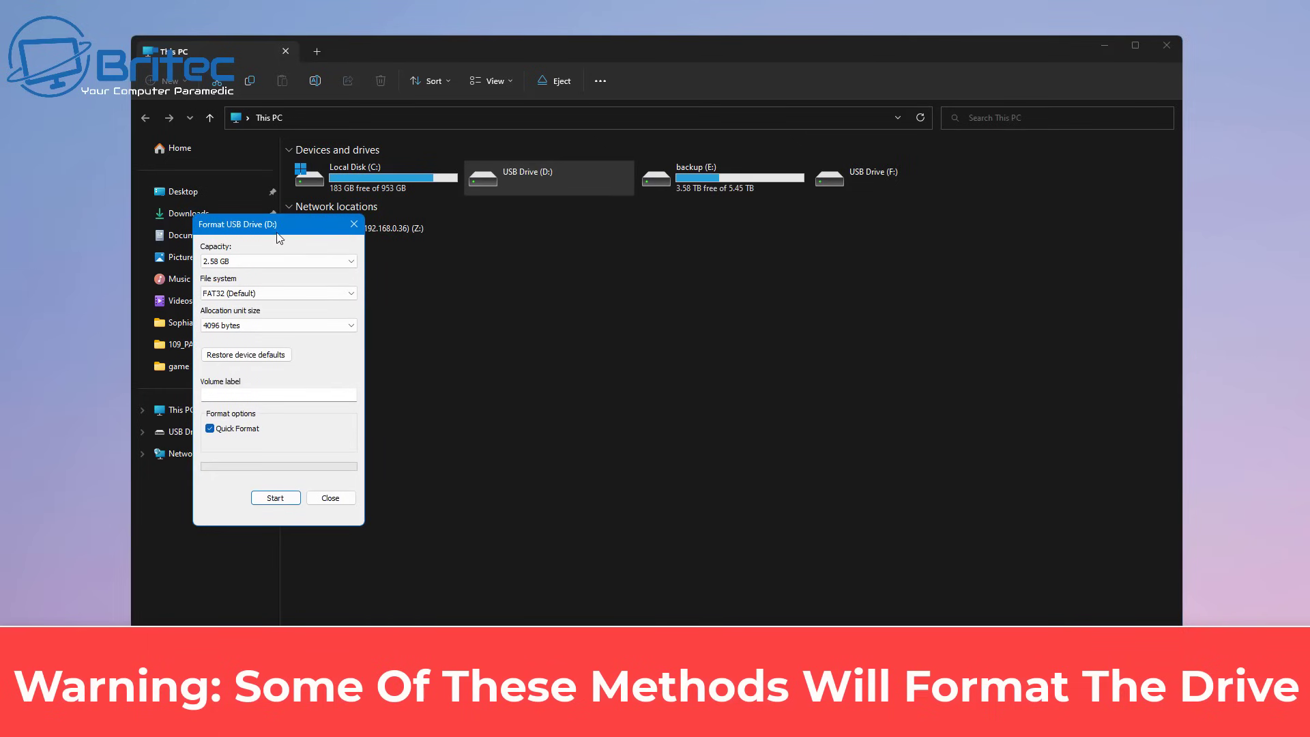
pyautogui.moveTo(280, 225); pyautogui.dragTo(545, 228)
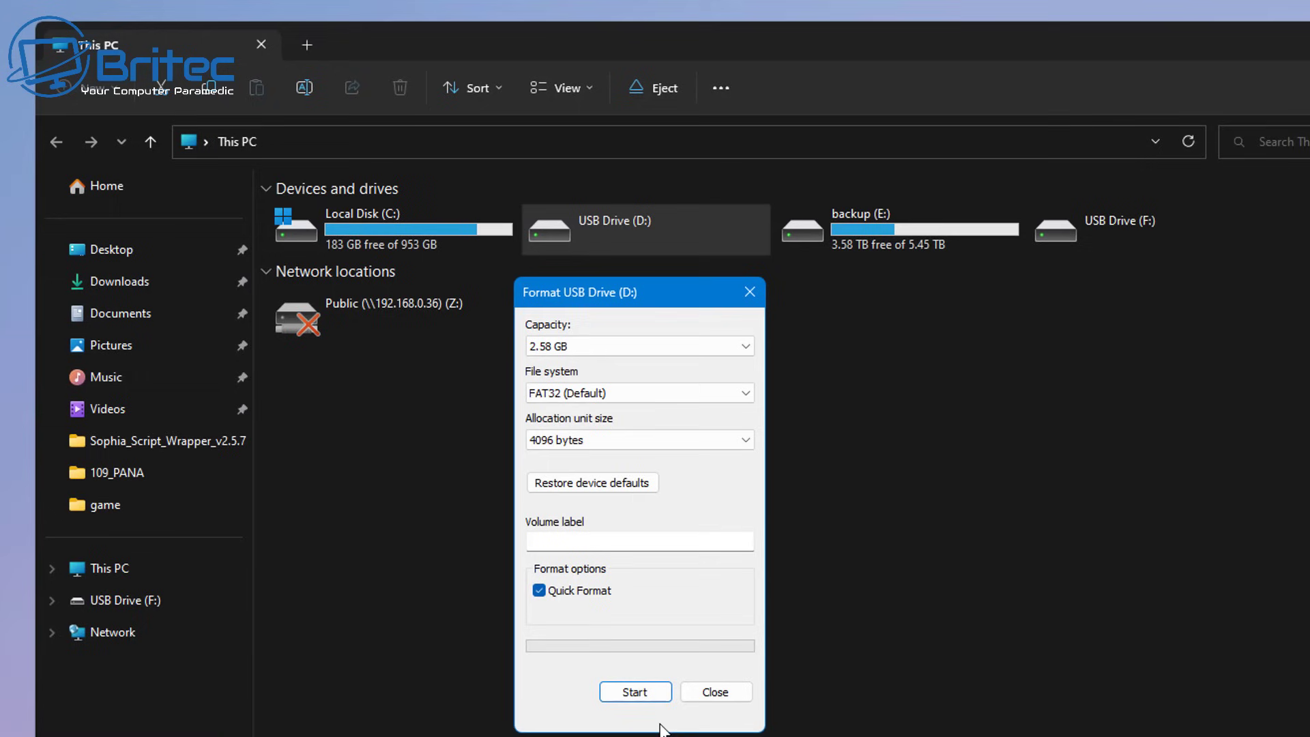
pyautogui.click(651, 694)
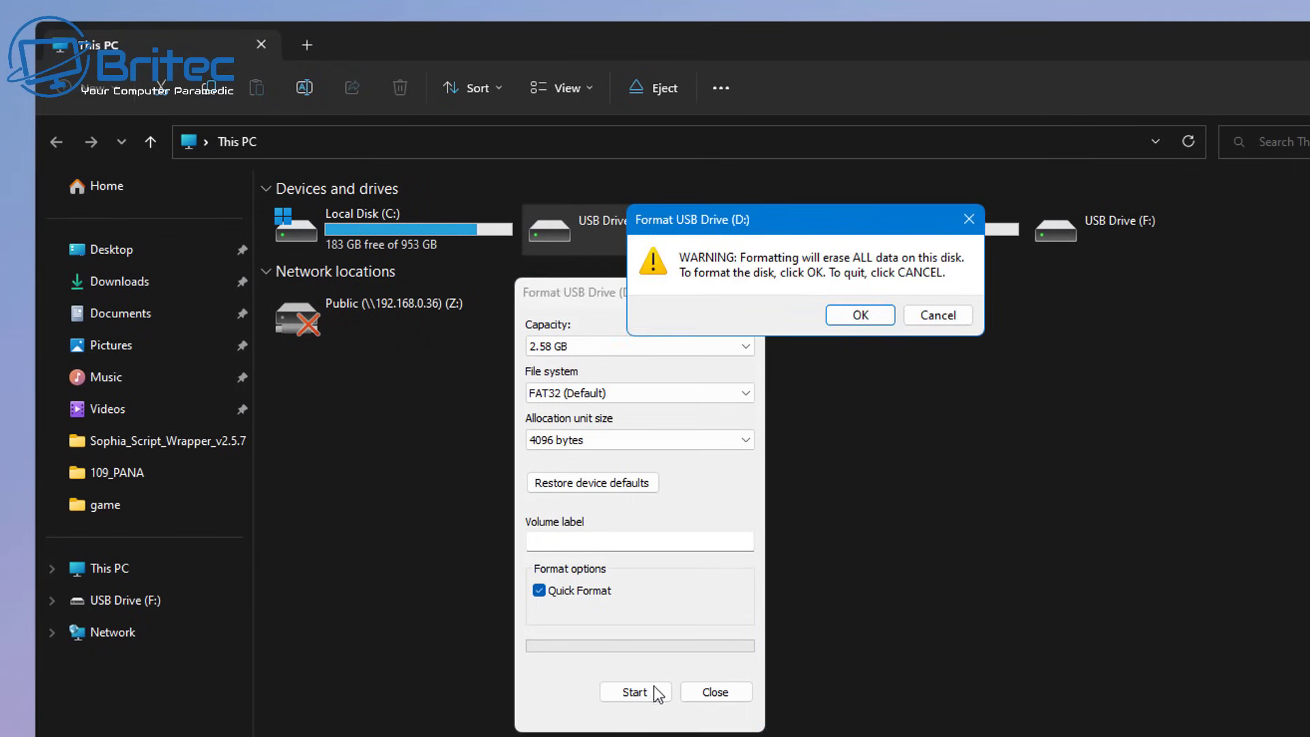
pyautogui.click(861, 316)
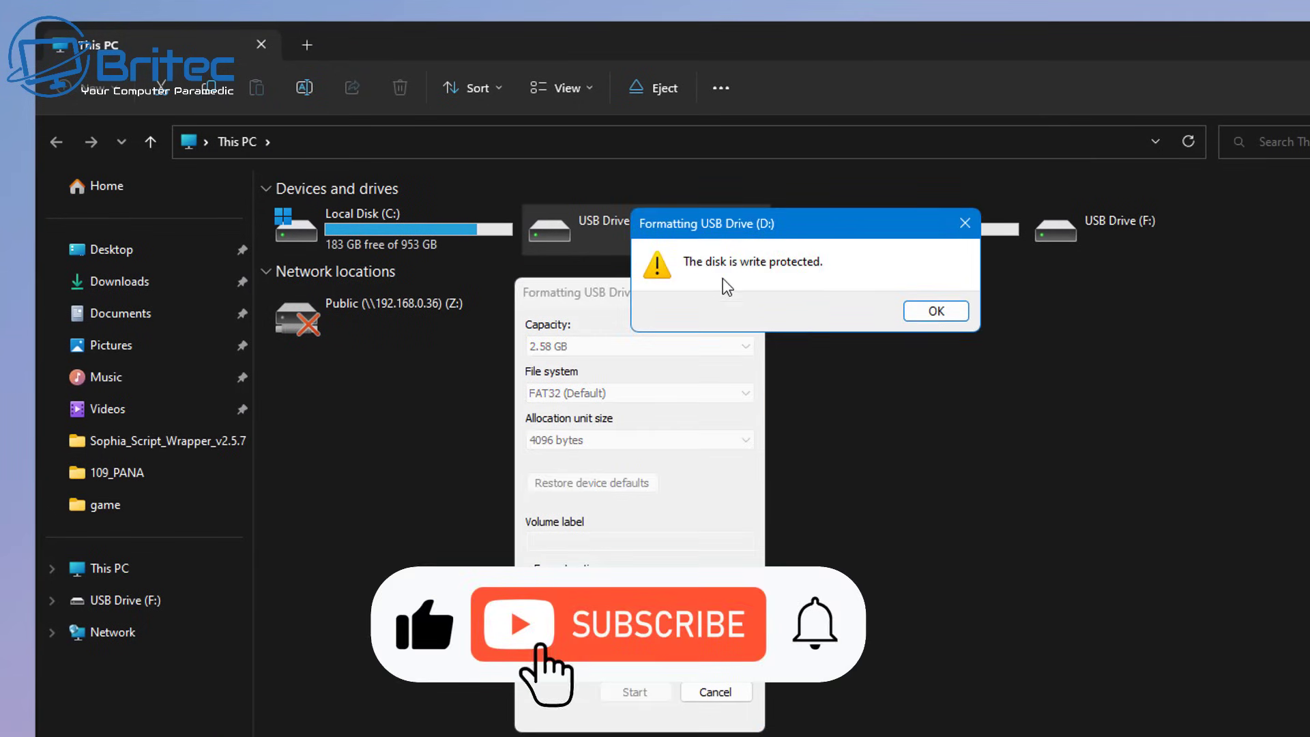
pyautogui.moveTo(812, 232); pyautogui.dragTo(703, 330)
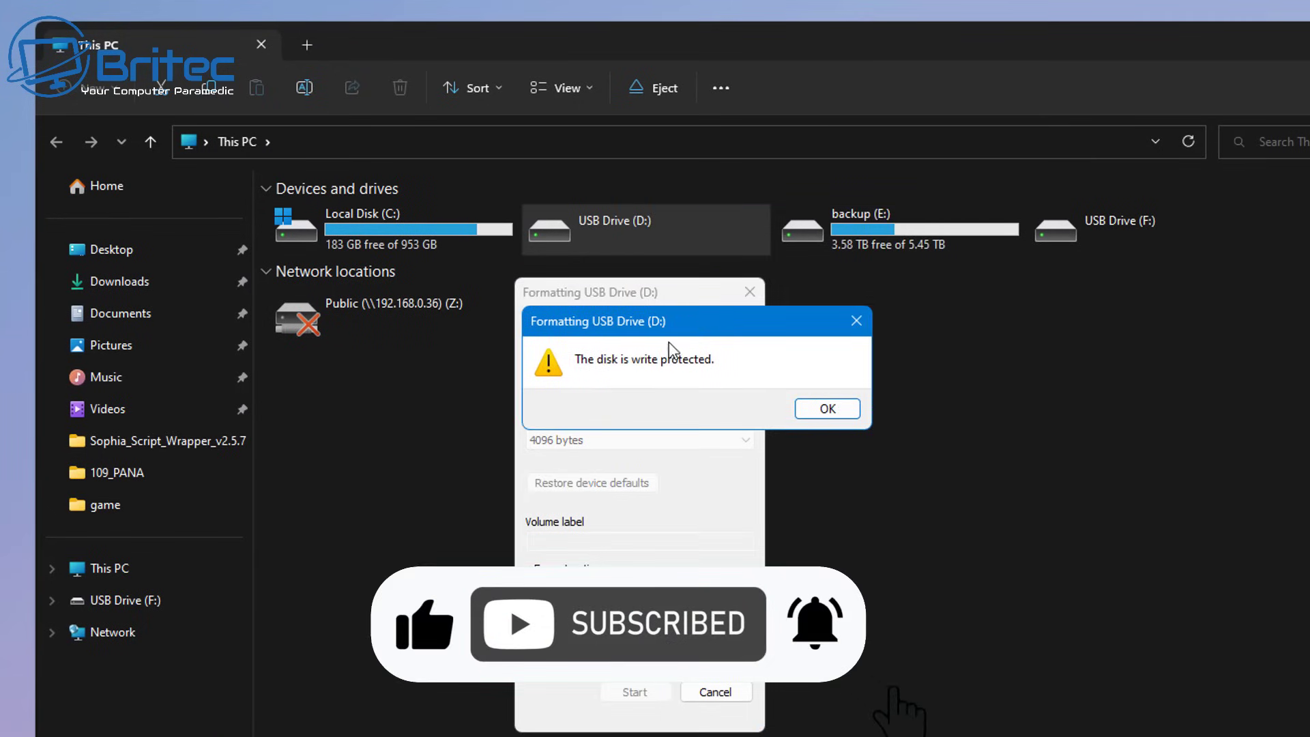
# Retry formatting D: as NTFS with volume label 'capture'; it fails write-protected again.
pyautogui.click(830, 413)
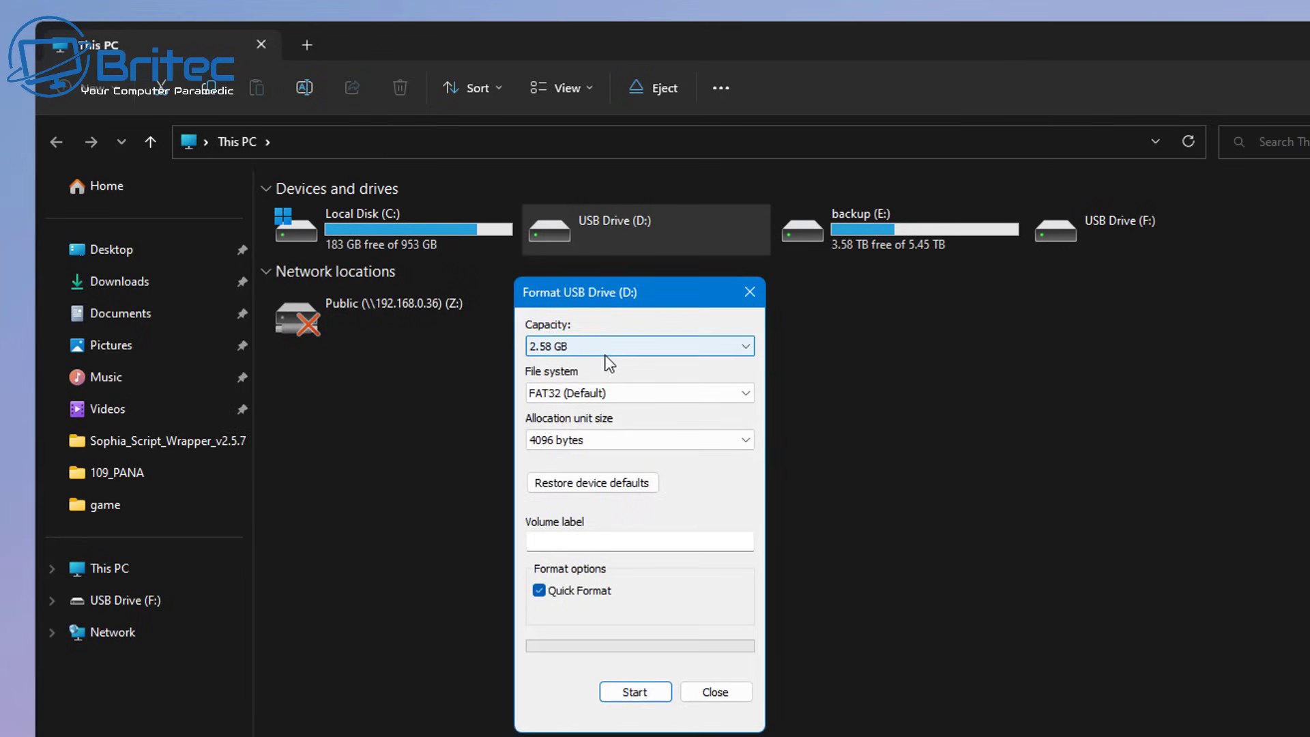
pyautogui.click(595, 396)
pyautogui.click(581, 411)
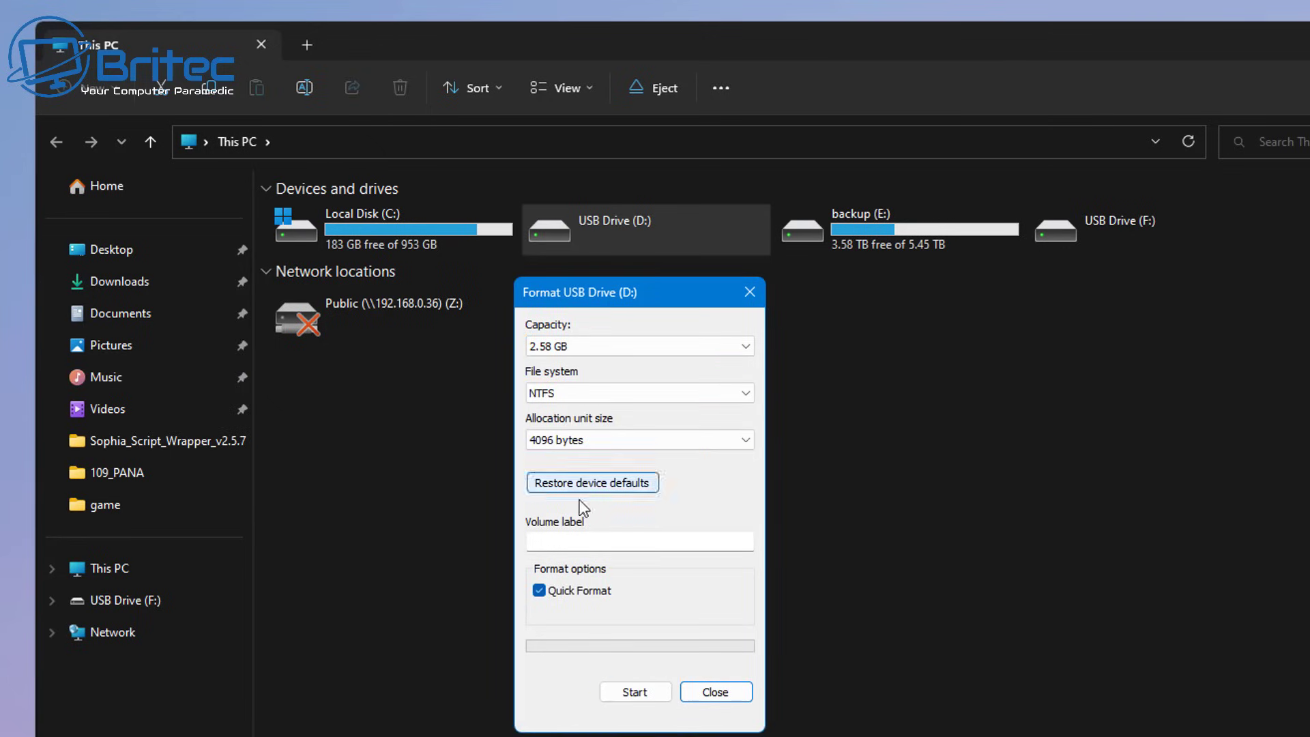
pyautogui.click(565, 542)
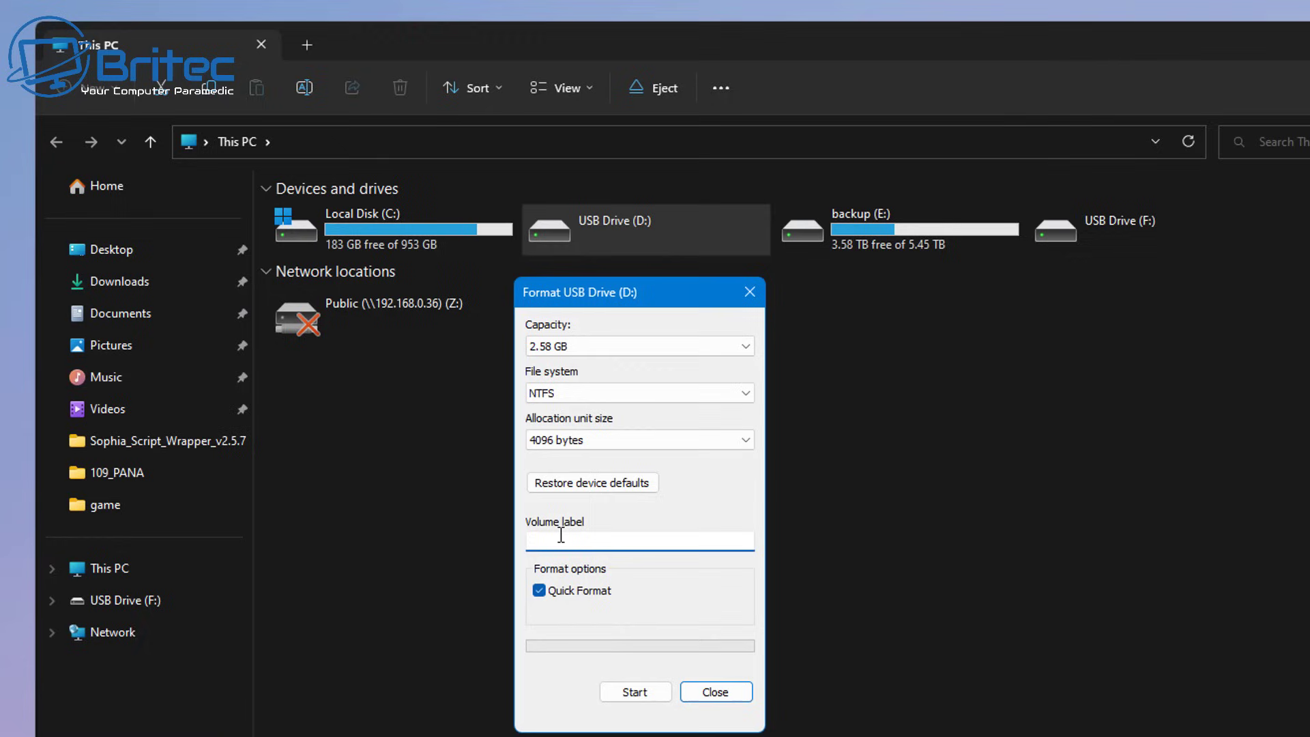
pyautogui.write('capture')
pyautogui.click(635, 692)
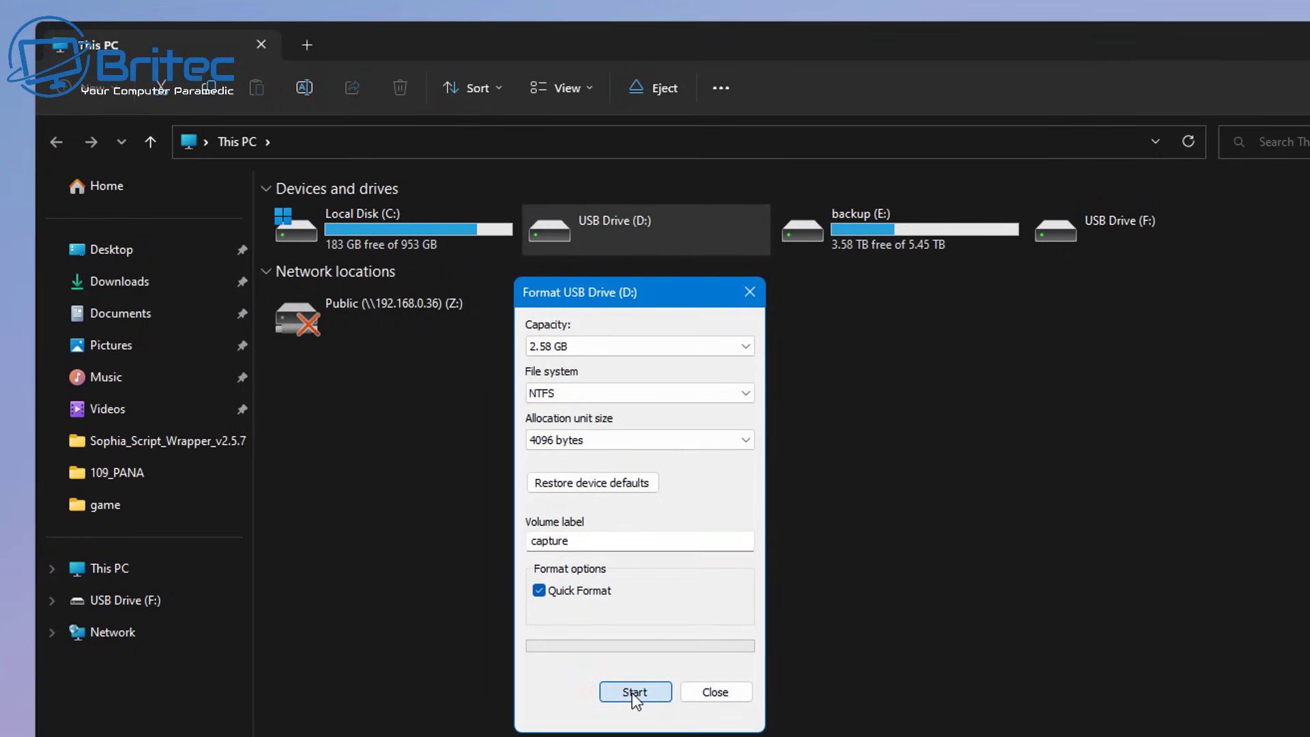
pyautogui.click(860, 316)
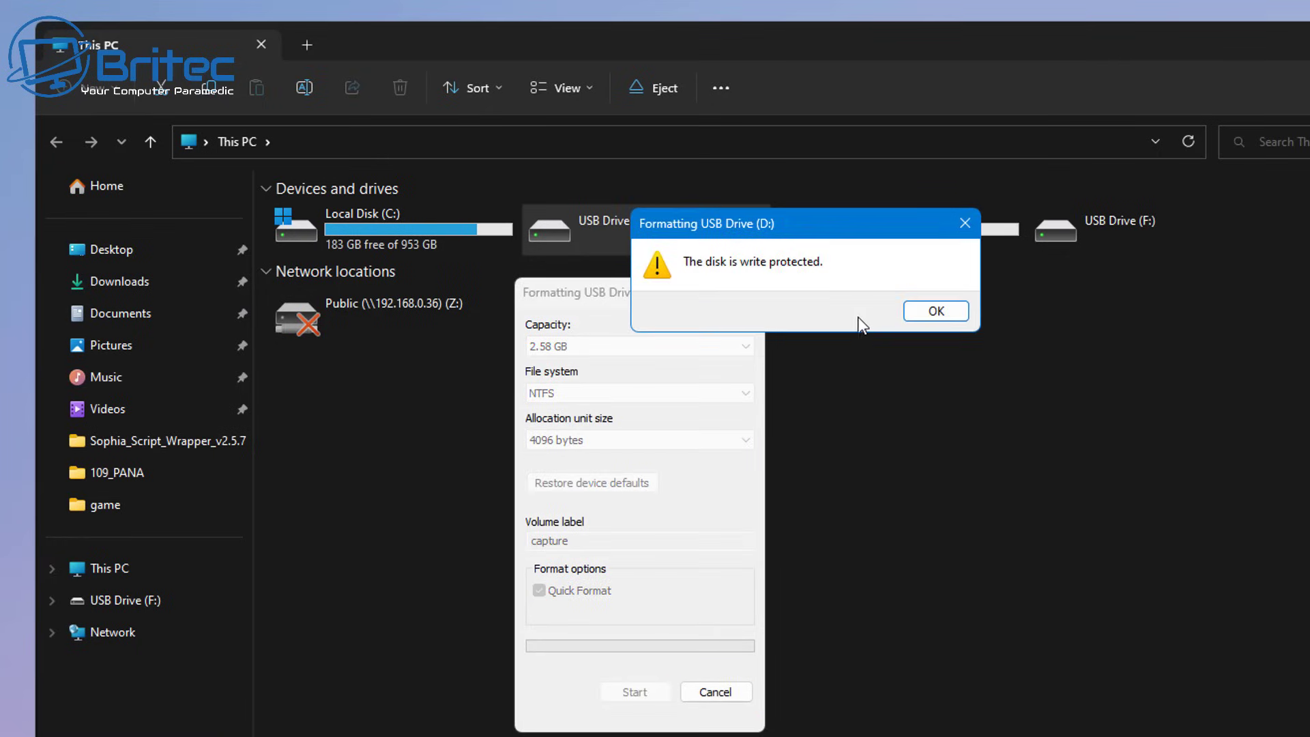
pyautogui.click(939, 312)
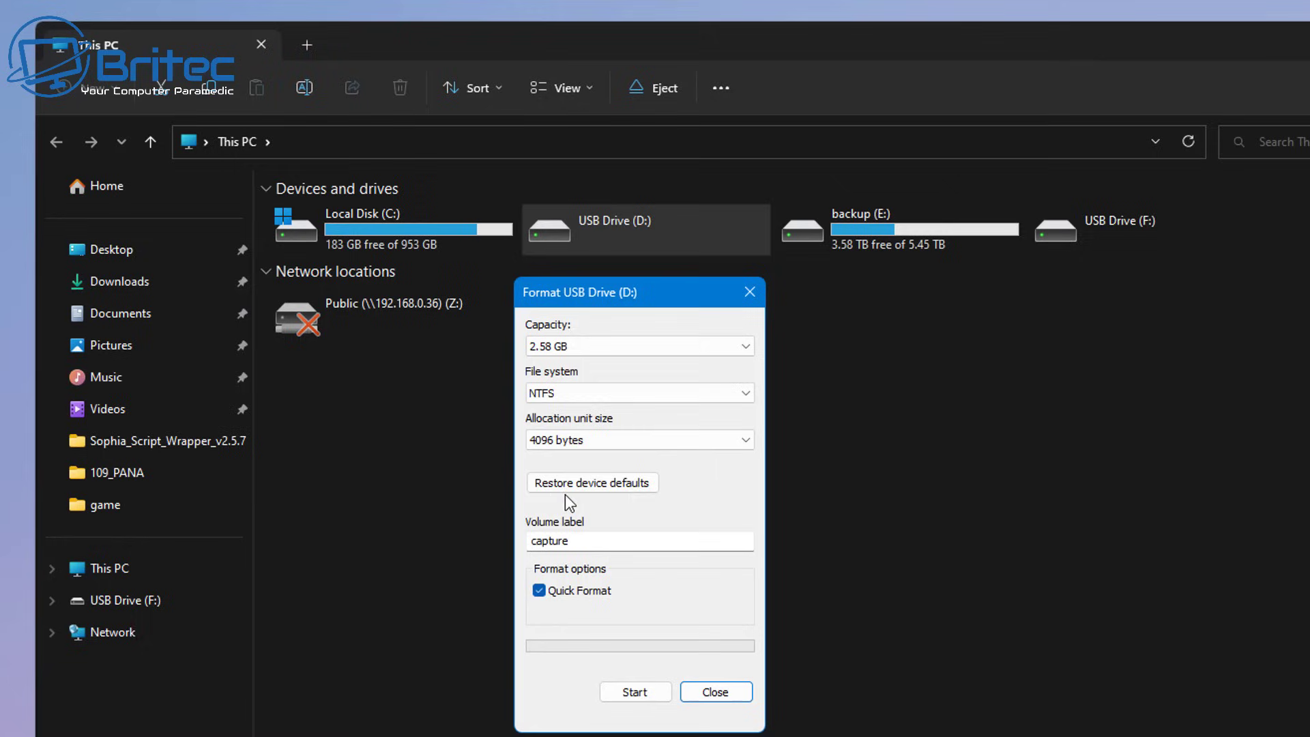
# Retry with restored device defaults, dismiss the write-protected error and close Format.
pyautogui.click(621, 486)
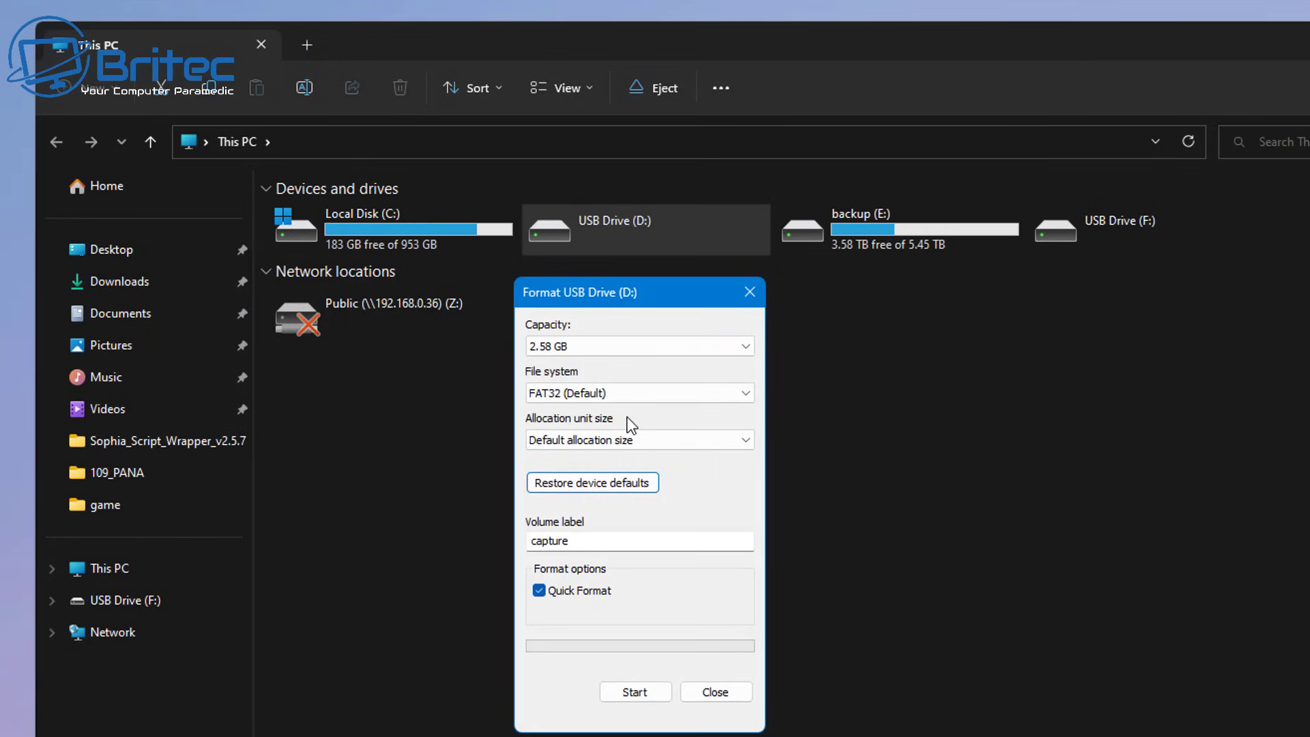
pyautogui.click(621, 691)
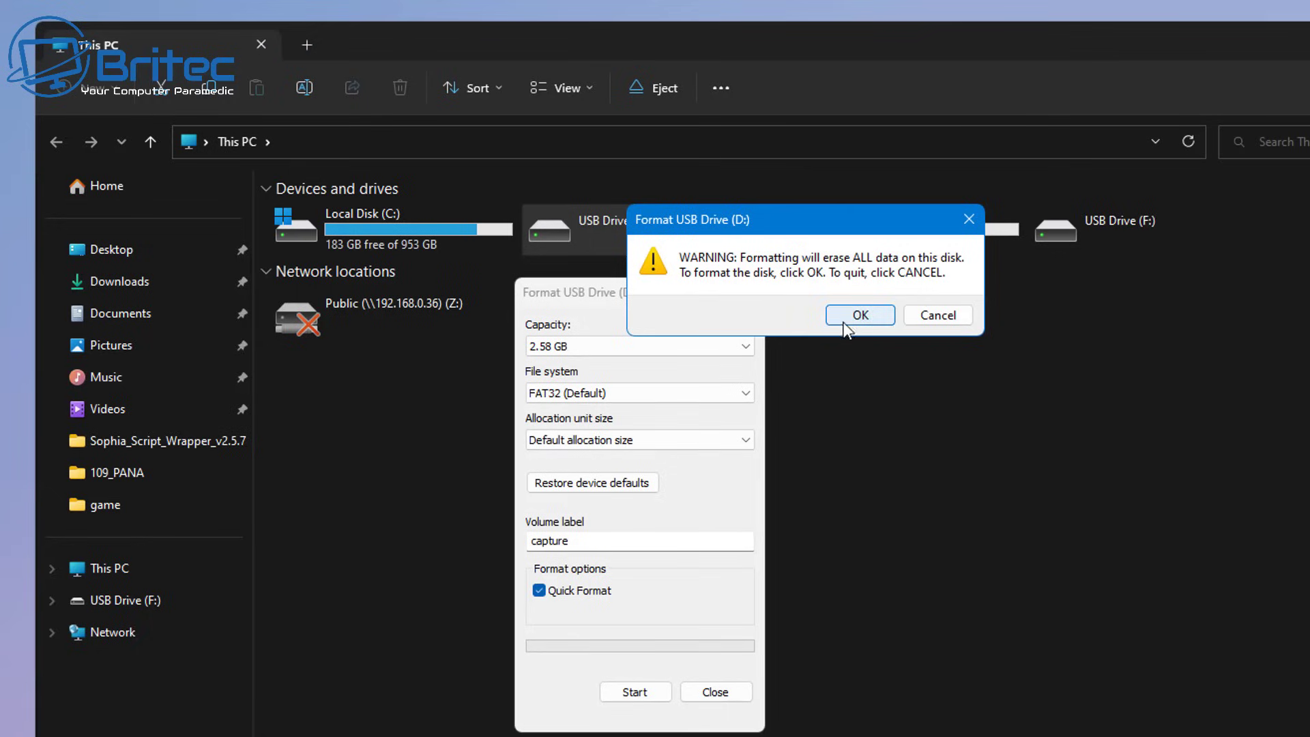
pyautogui.click(861, 315)
pyautogui.moveTo(779, 230); pyautogui.dragTo(609, 320)
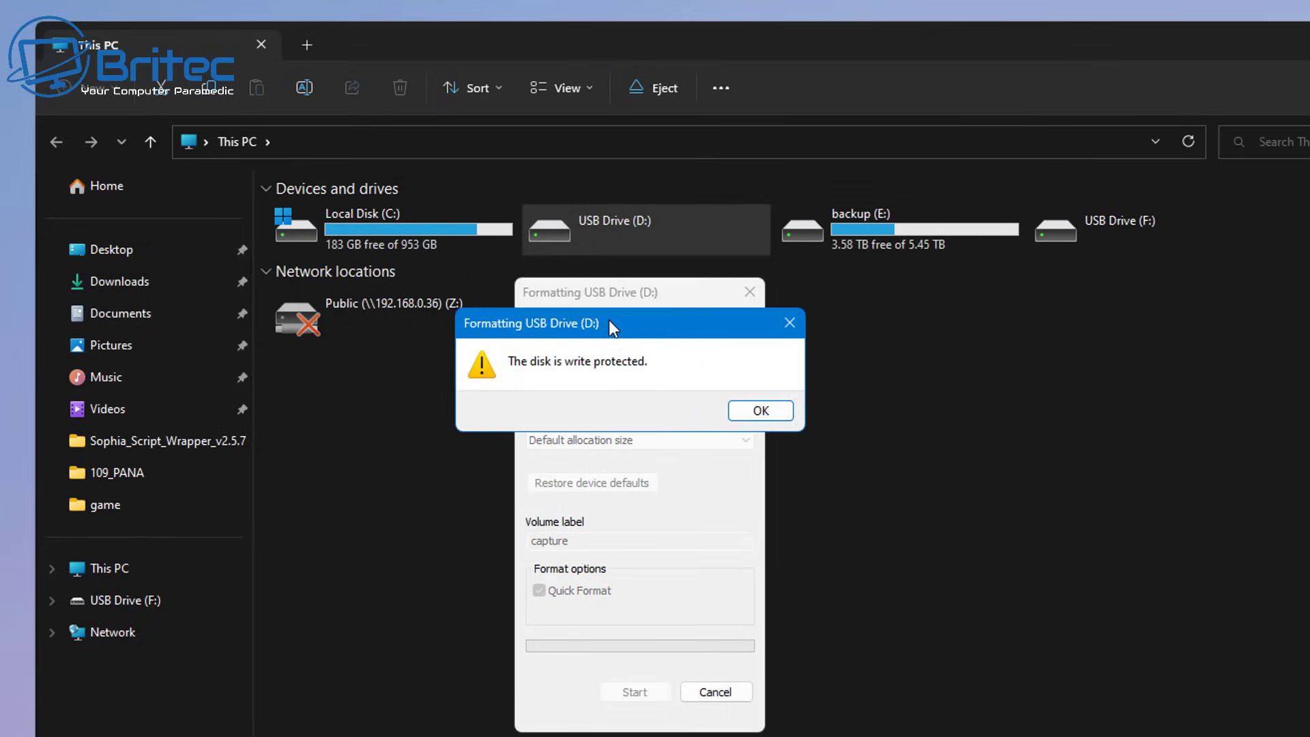
pyautogui.click(765, 411)
pyautogui.click(750, 292)
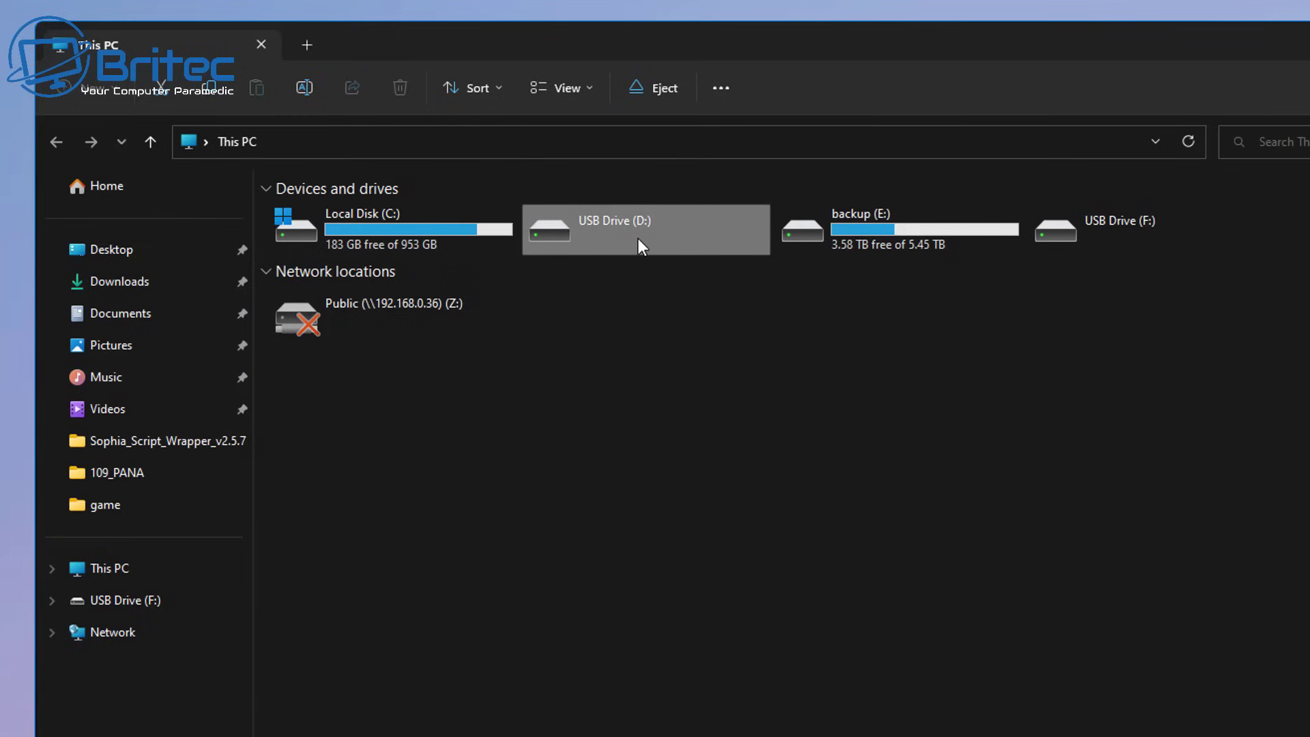
# Review USB Drive (D:) properties across the Tools, Hardware, Sharing and Customise tabs.
pyautogui.rightClick(645, 230)
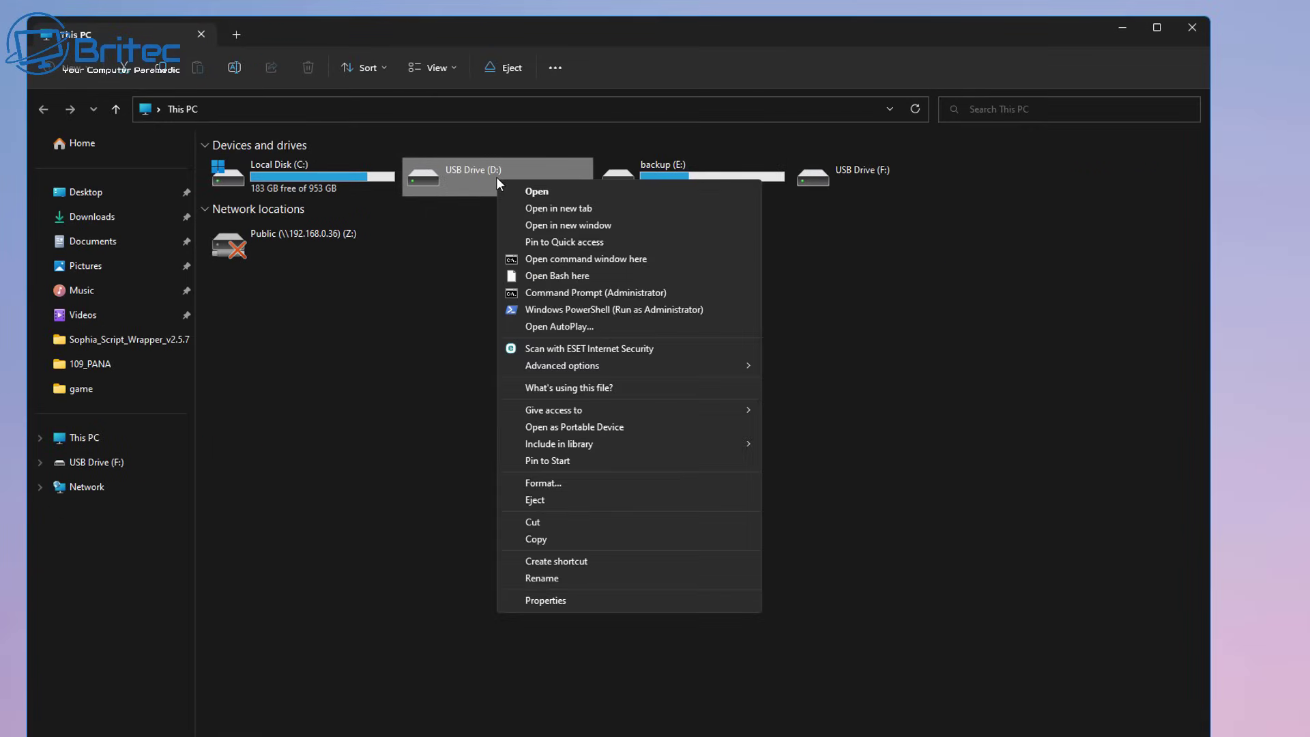
pyautogui.click(554, 599)
pyautogui.moveTo(653, 198); pyautogui.dragTo(537, 221)
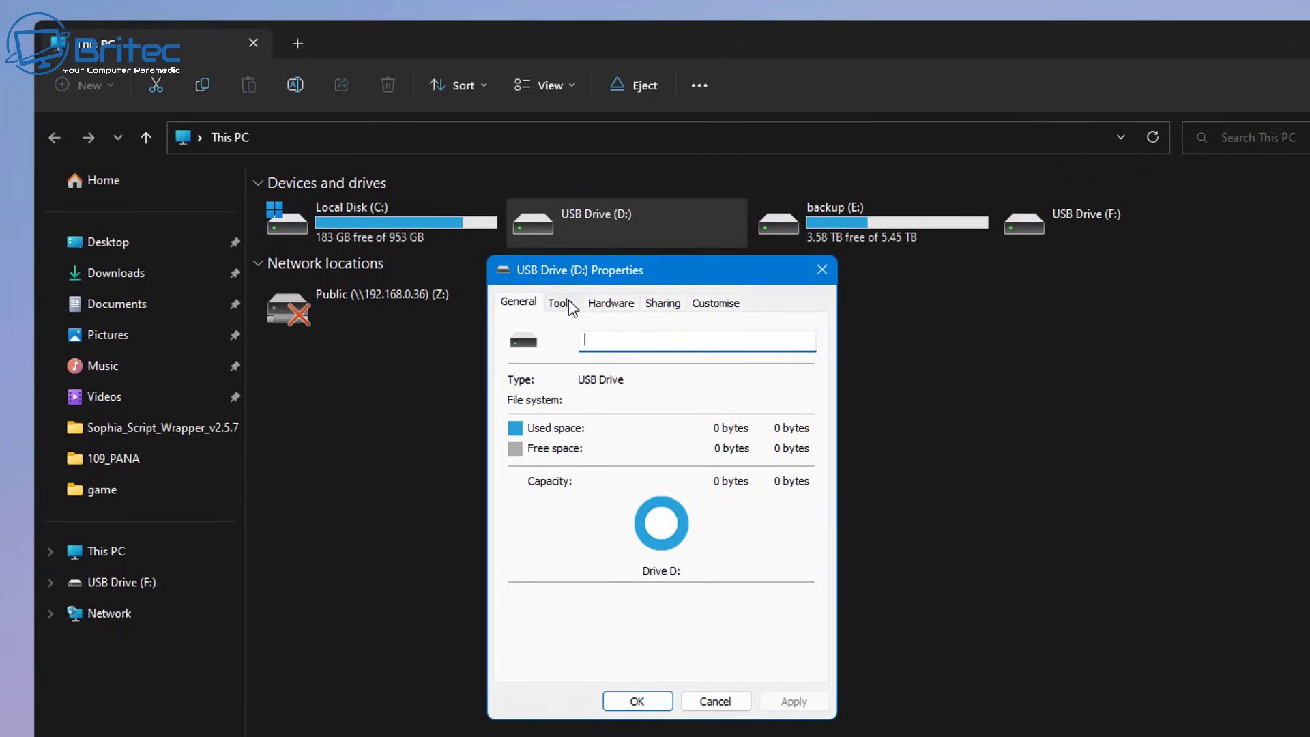
pyautogui.click(559, 303)
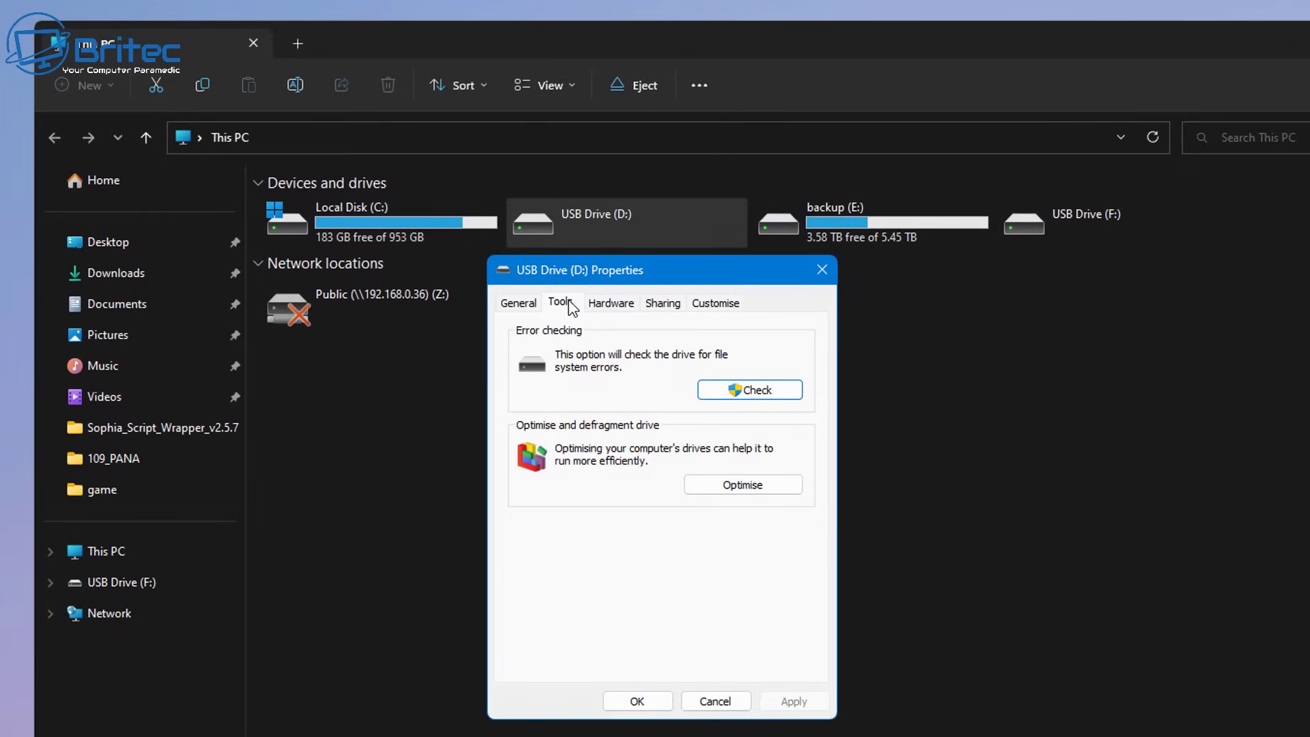
pyautogui.click(613, 305)
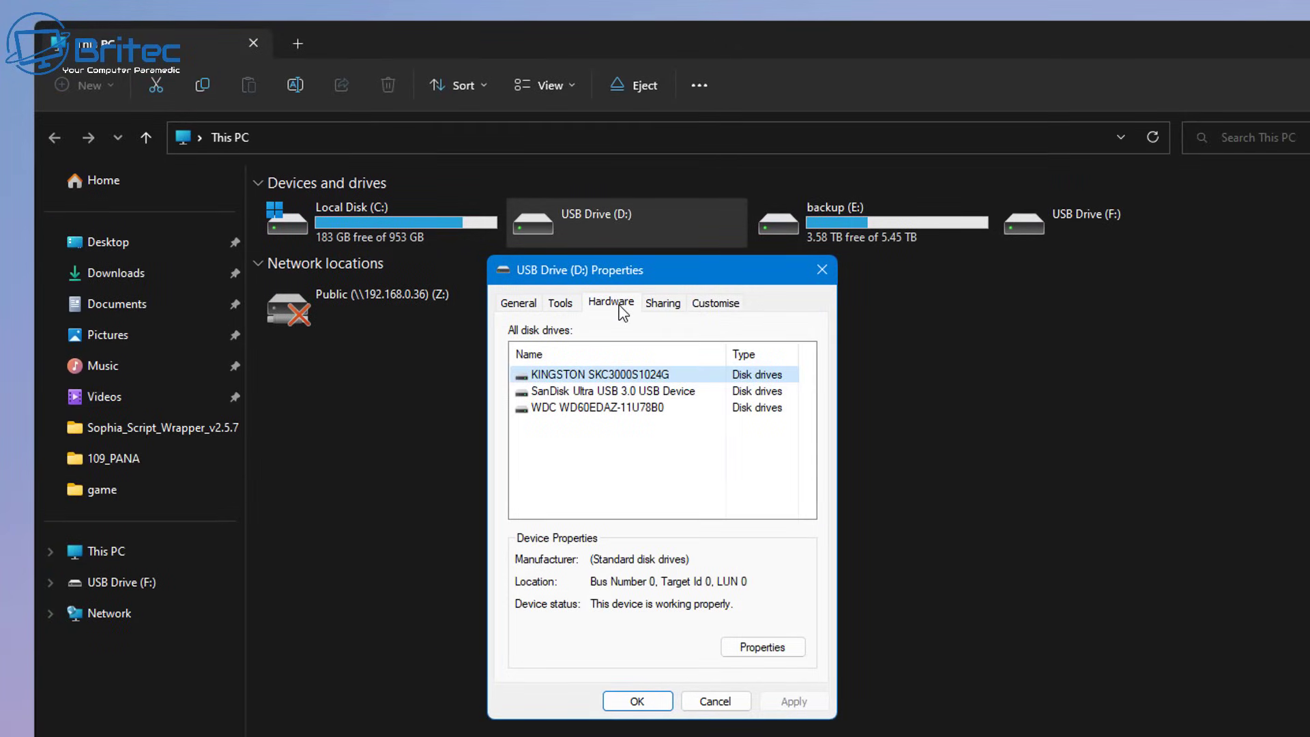
pyautogui.click(661, 308)
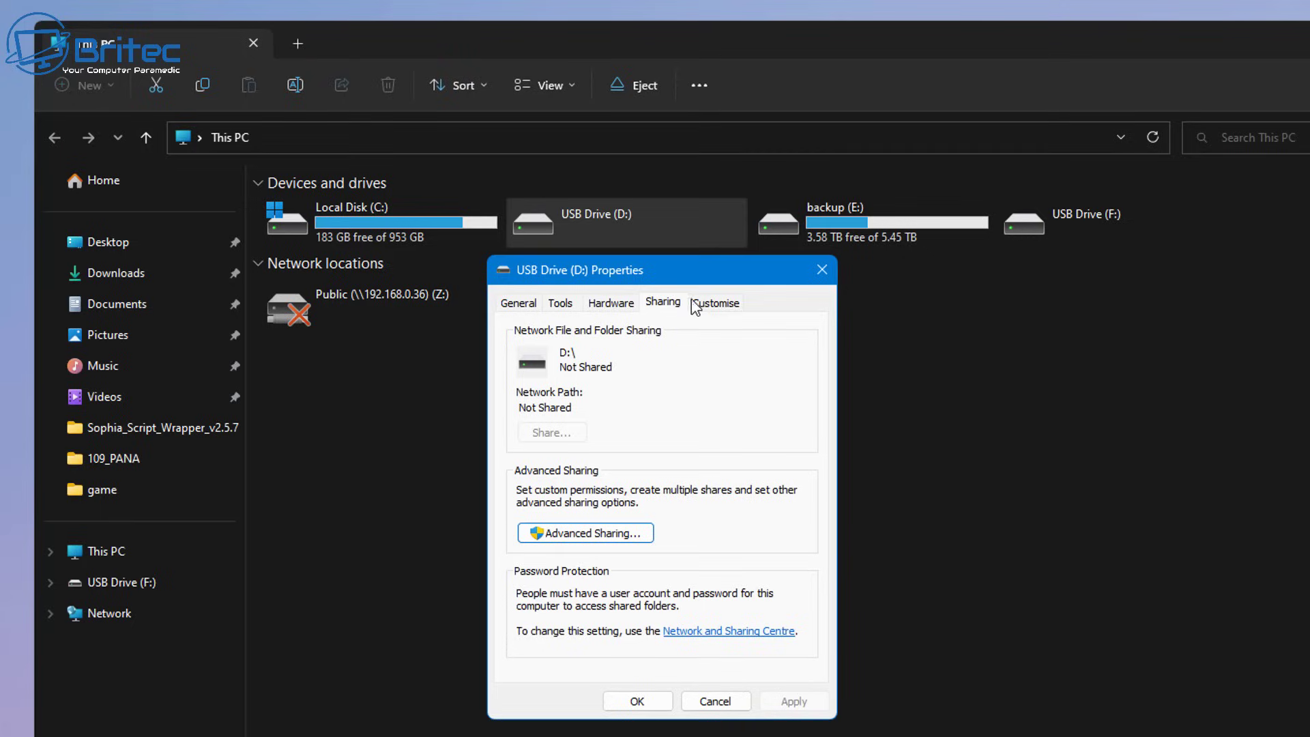
pyautogui.click(729, 308)
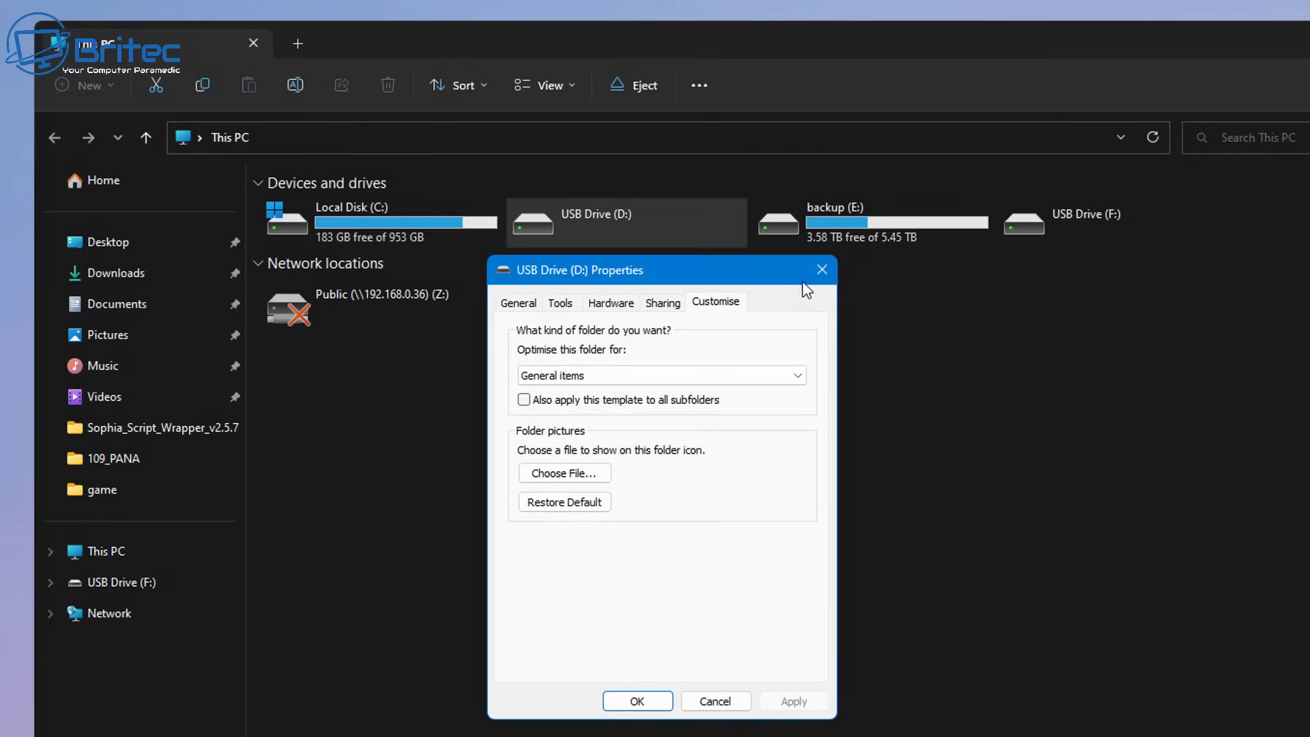
pyautogui.click(820, 272)
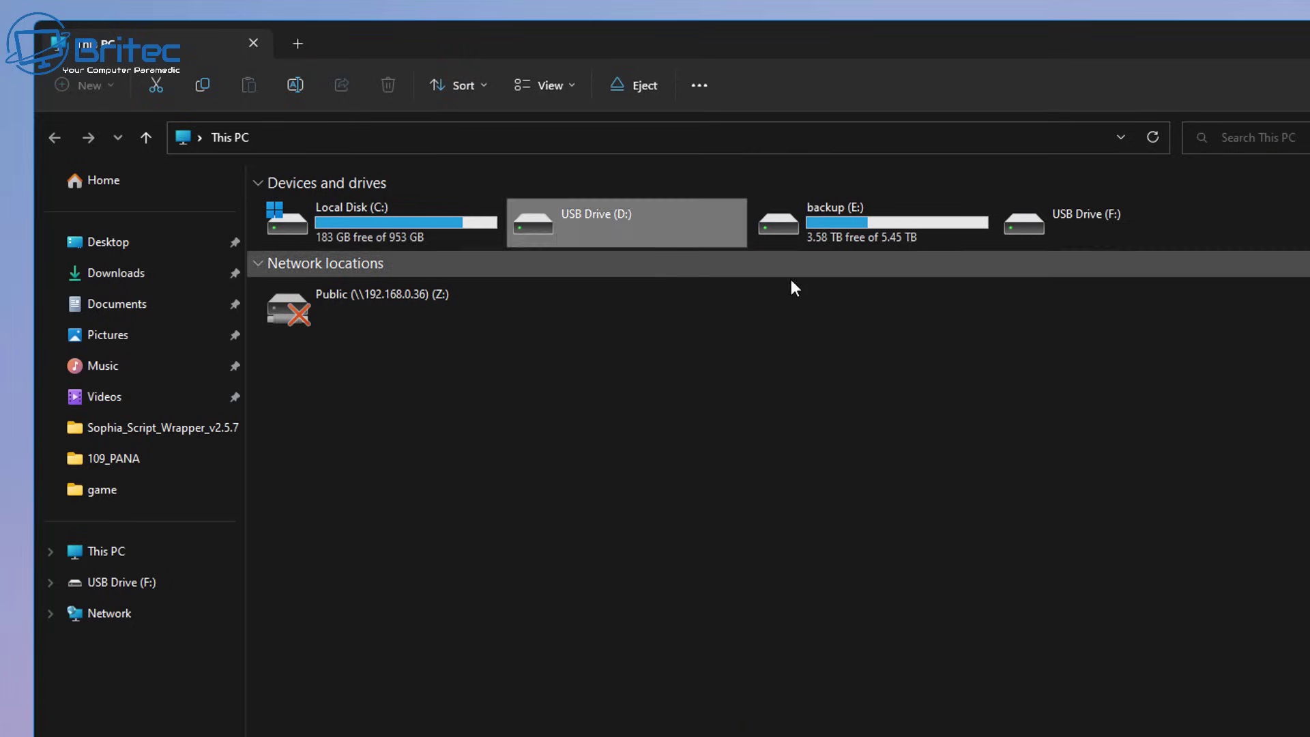
# Cancel a rename of USB Drive (D:) and minimise File Explorer to the desktop.
pyautogui.click(629, 217)
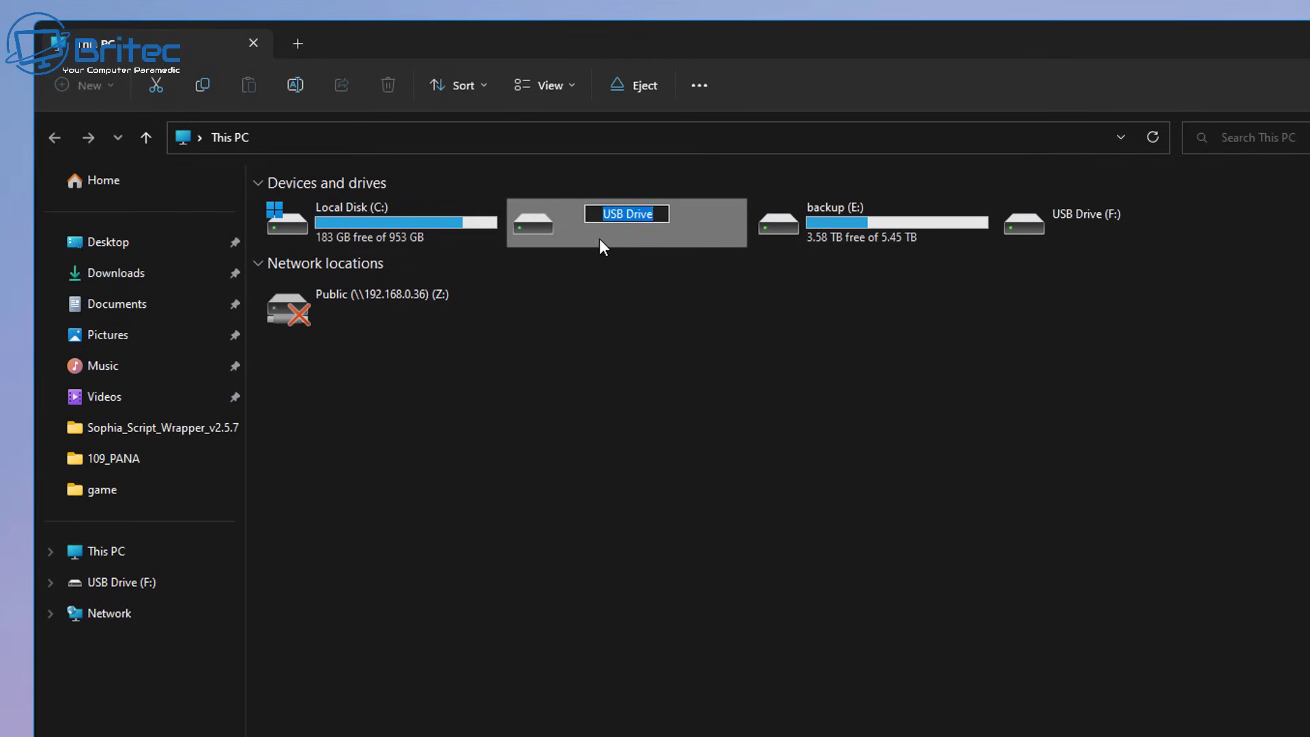
pyautogui.press('Escape')
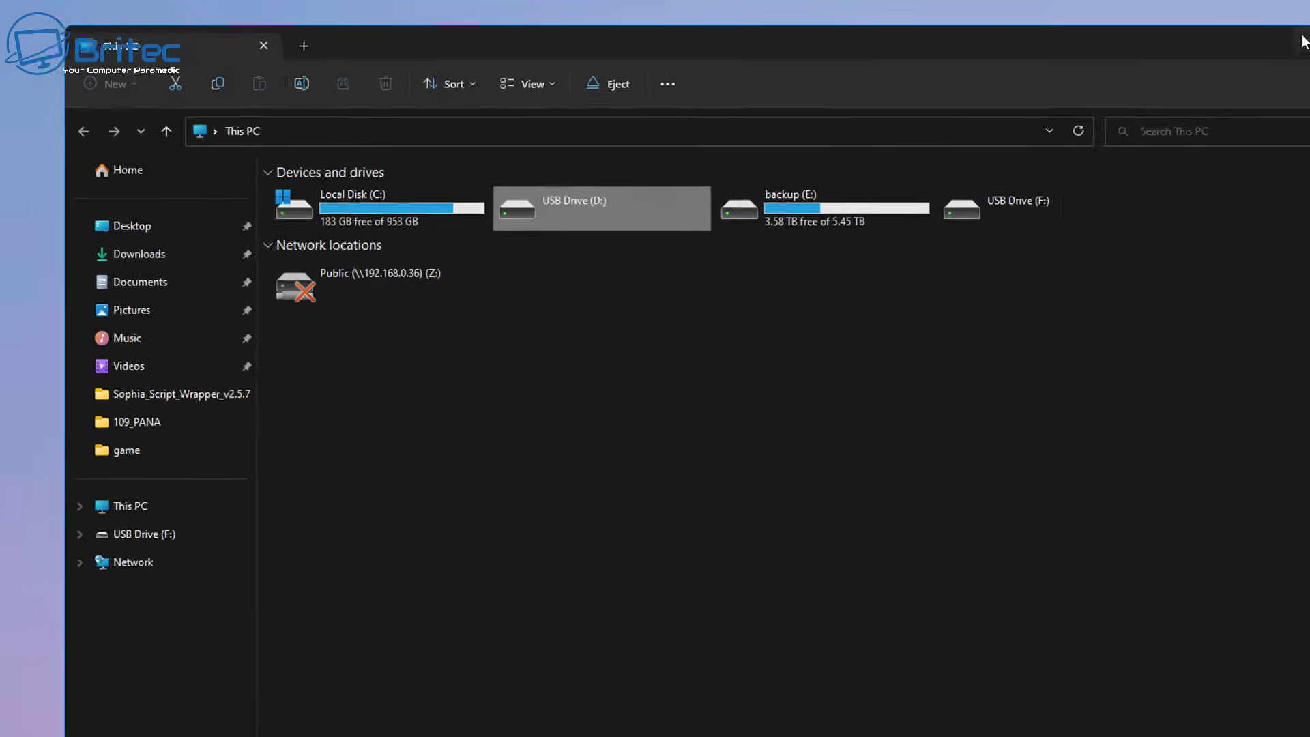
pyautogui.click(1100, 41)
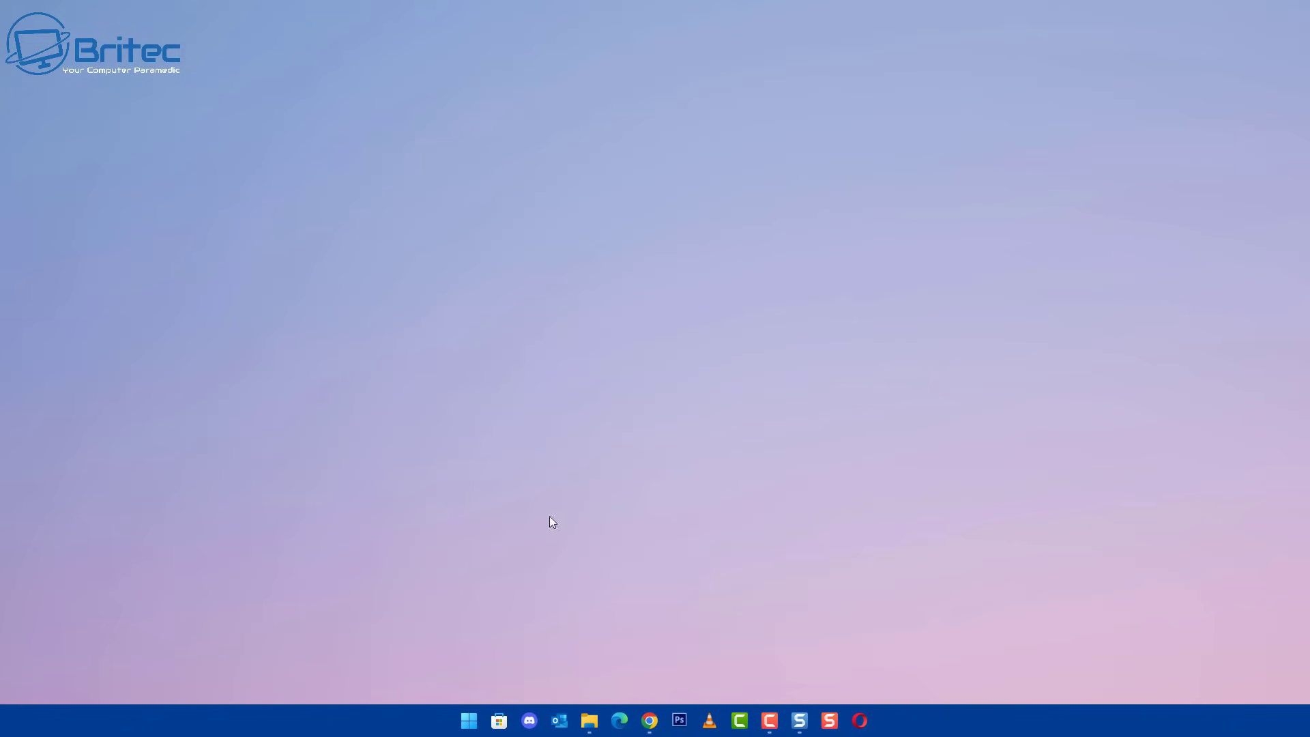
# Open Disk Management and select Disk 2's 2.59 GB RAW (D:) partition.
pyautogui.rightClick(471, 716)
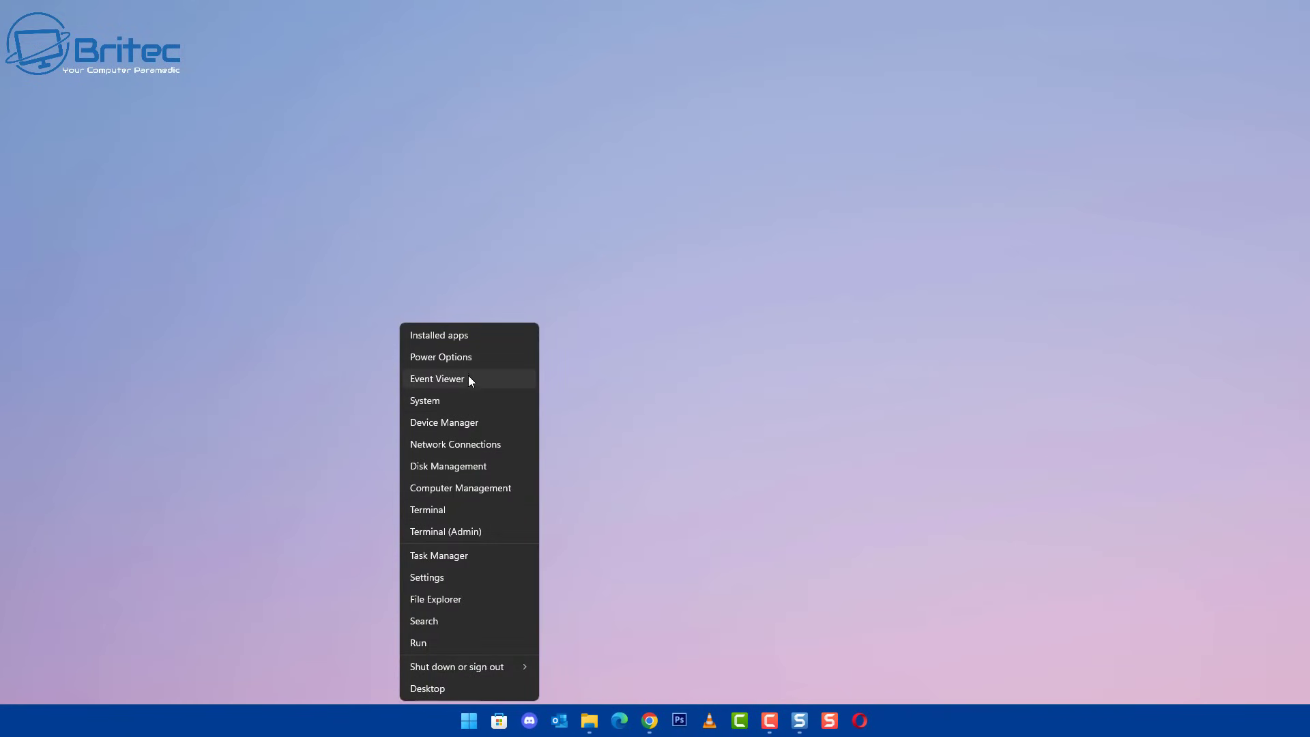
pyautogui.click(443, 466)
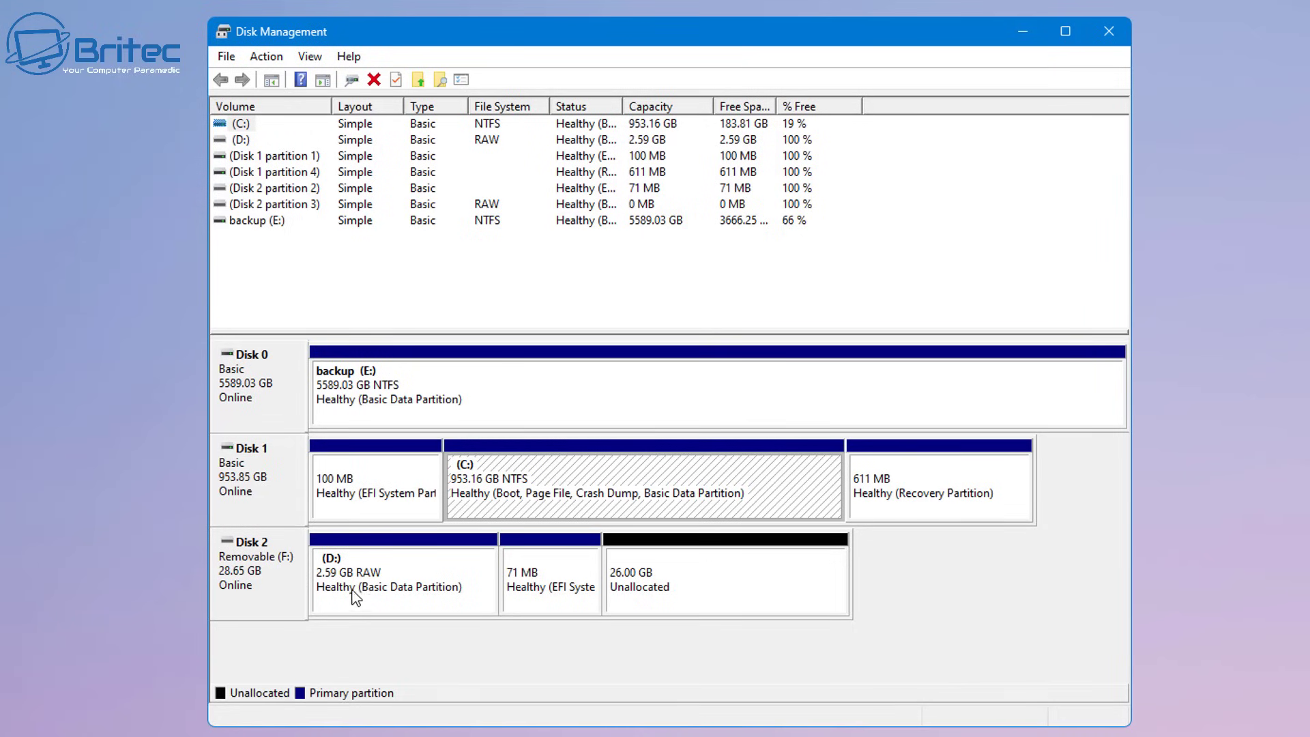
pyautogui.click(358, 585)
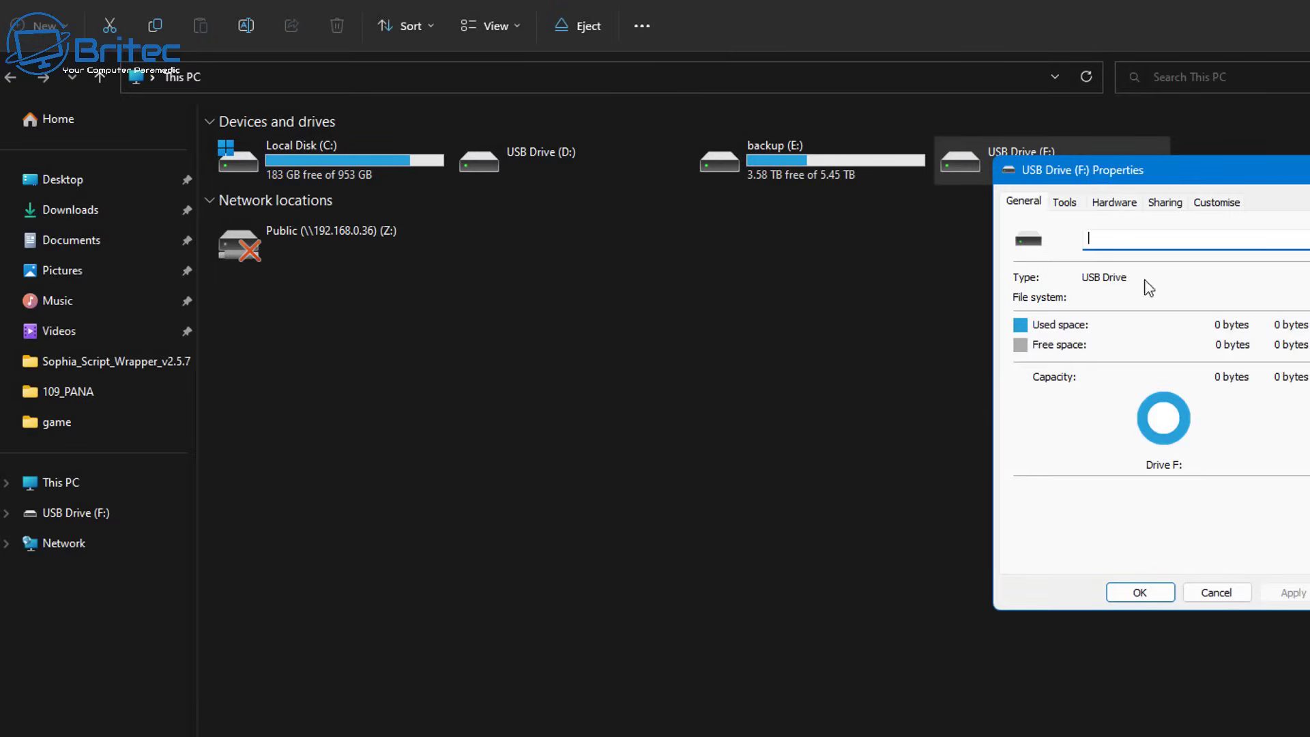
# Centre the USB Drive (F:) Properties dialog and check its Tools, Hardware and Sharing tabs.
pyautogui.moveTo(1165, 172); pyautogui.dragTo(647, 209)
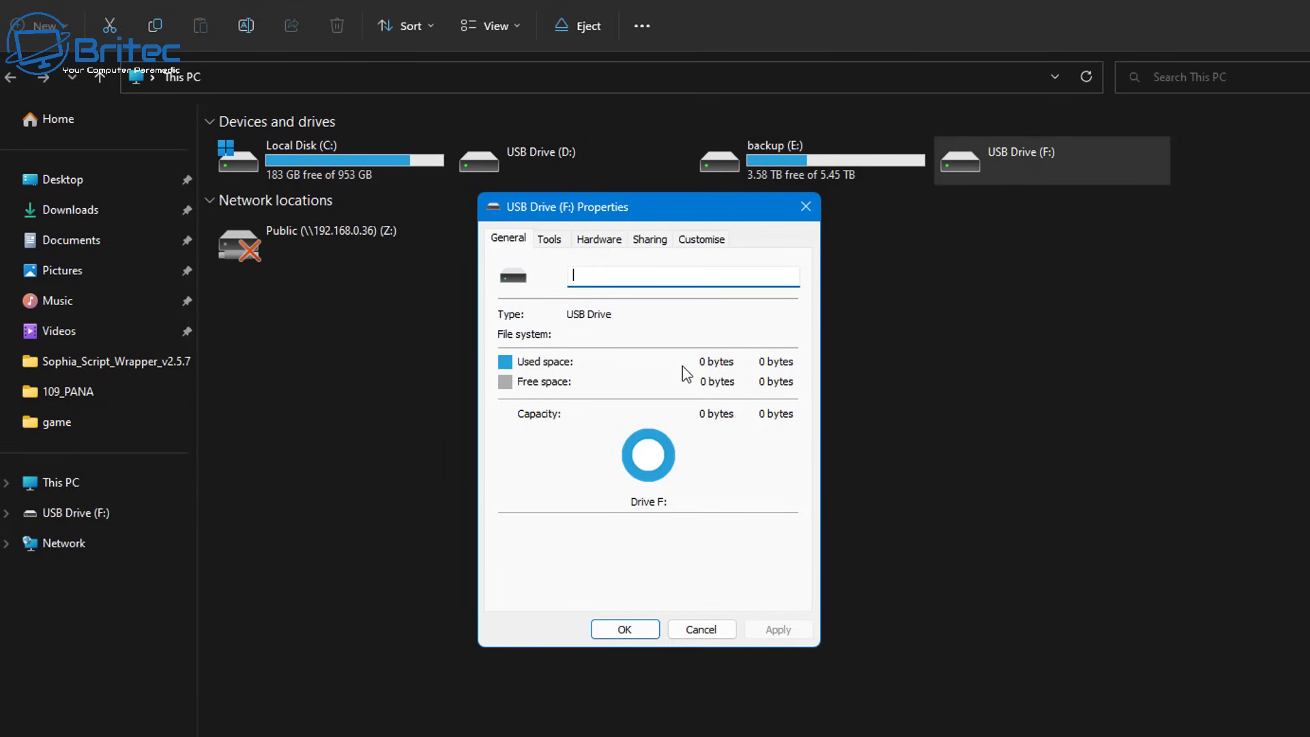
pyautogui.click(549, 239)
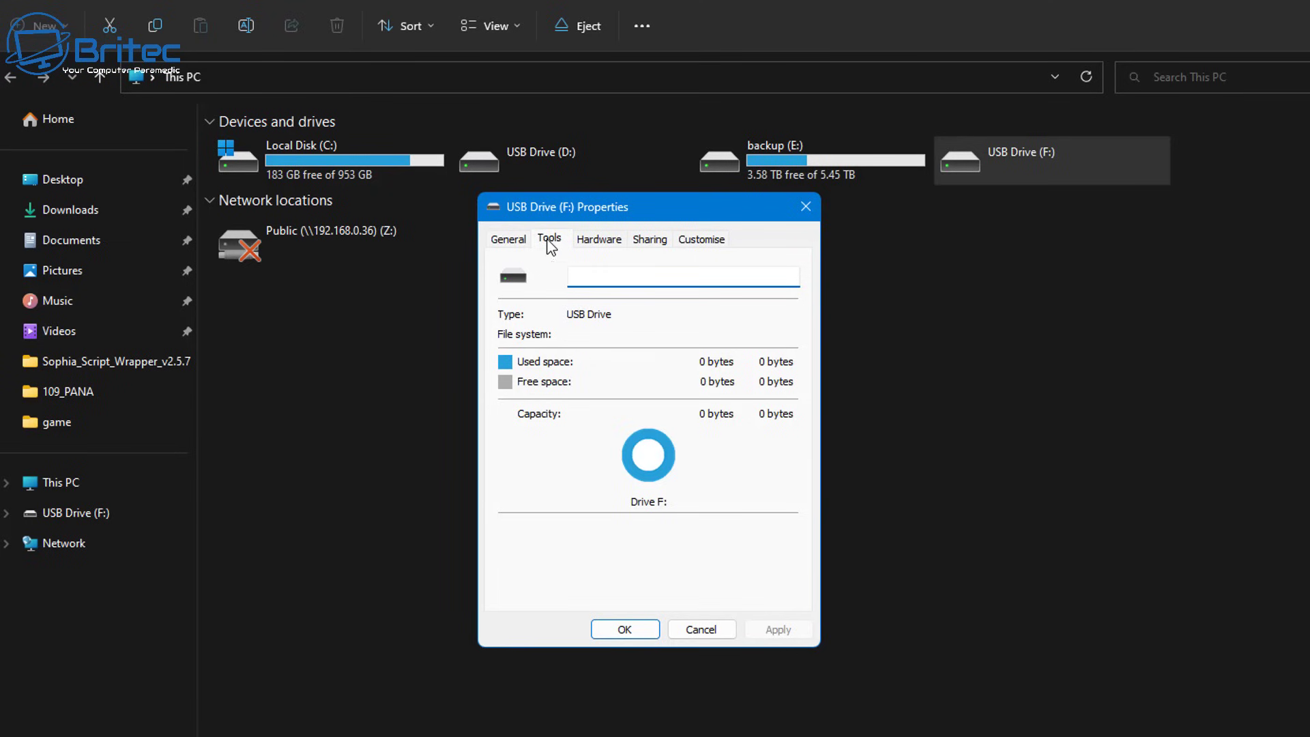
pyautogui.click(598, 239)
pyautogui.click(652, 240)
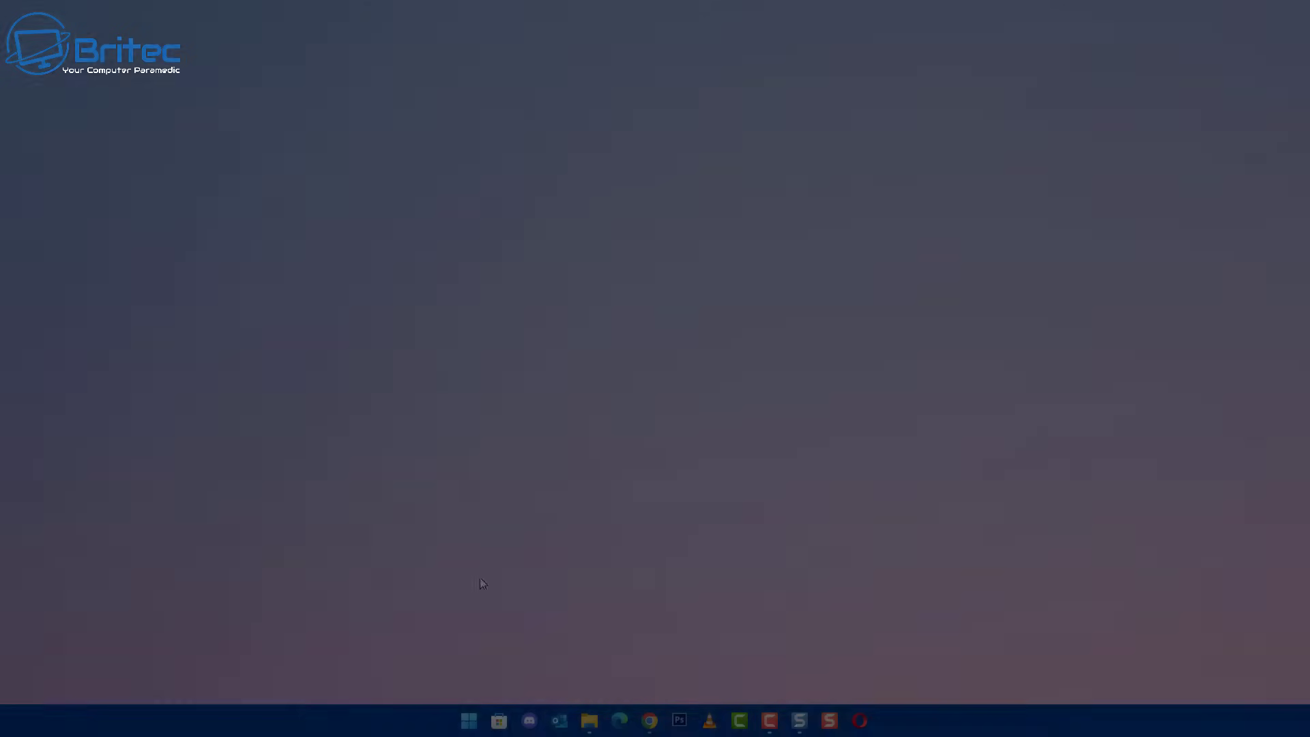
# In an administrator Command Prompt, start DiskPart, list disks and select disk 2.
pyautogui.press('super')
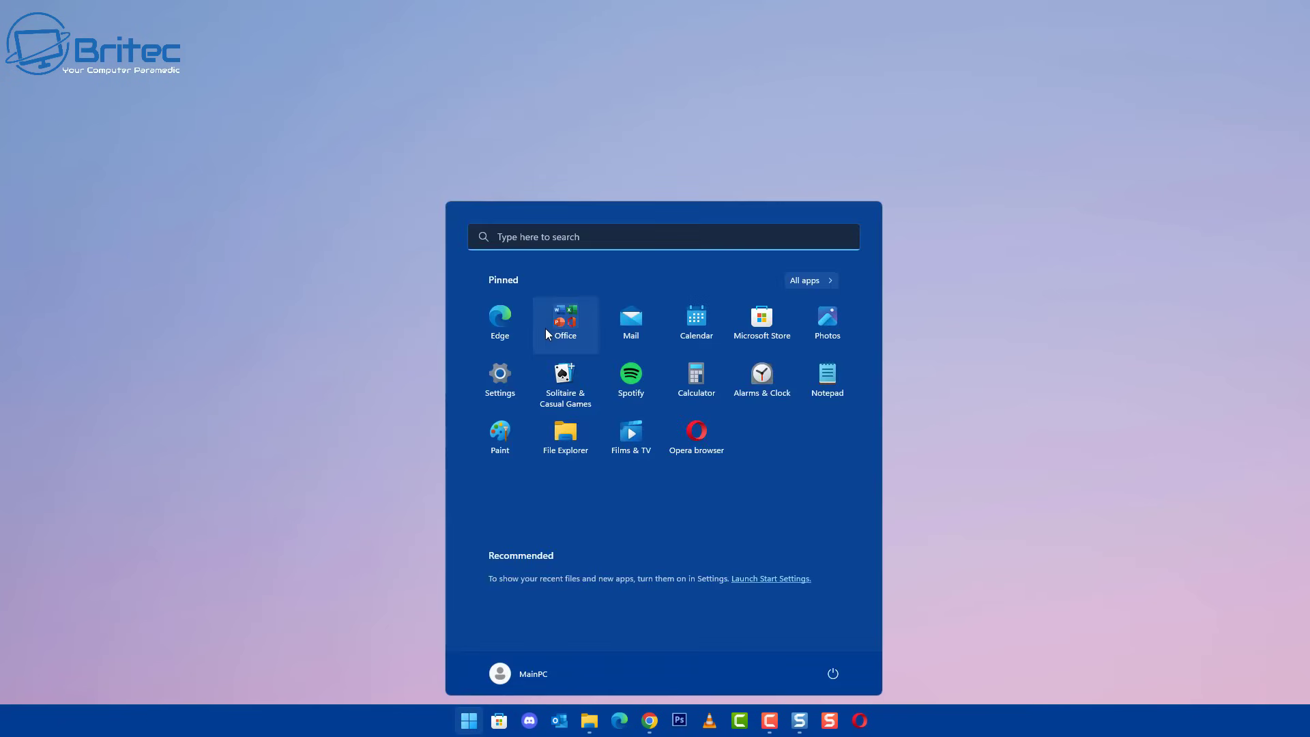
pyautogui.write('cmd')
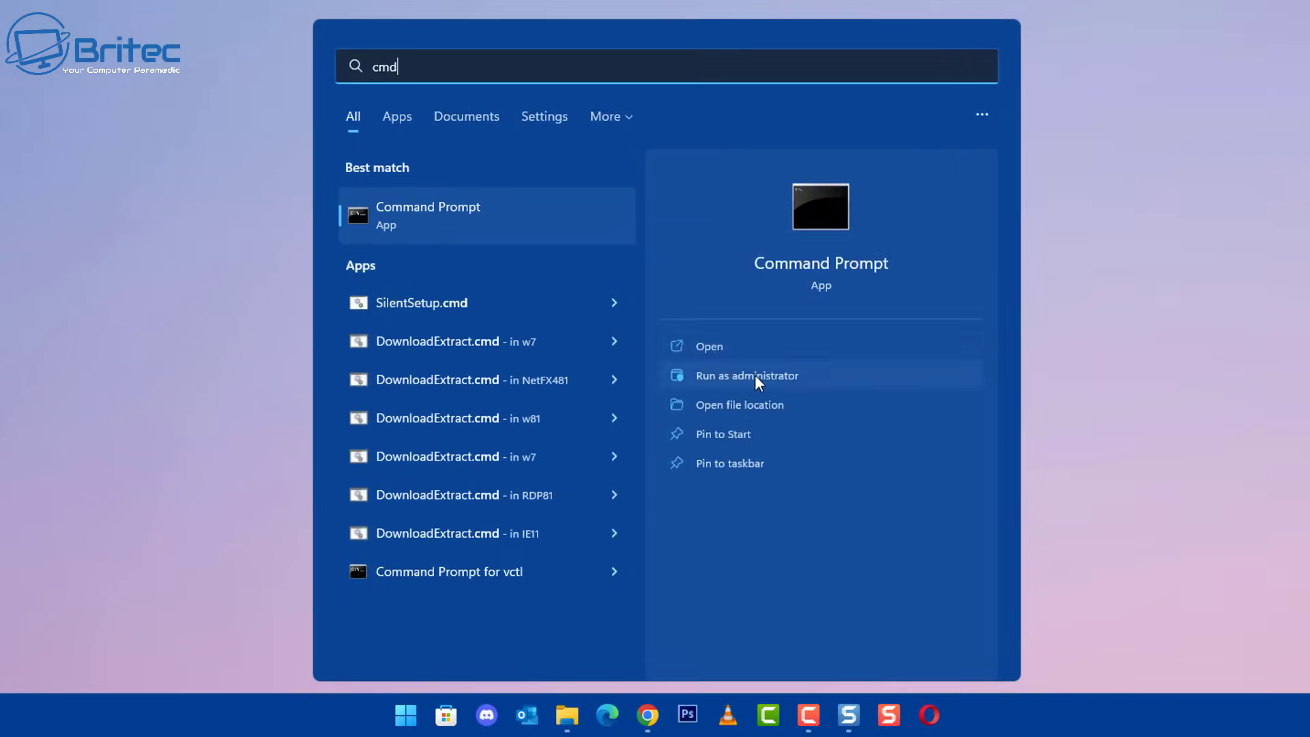
pyautogui.click(755, 376)
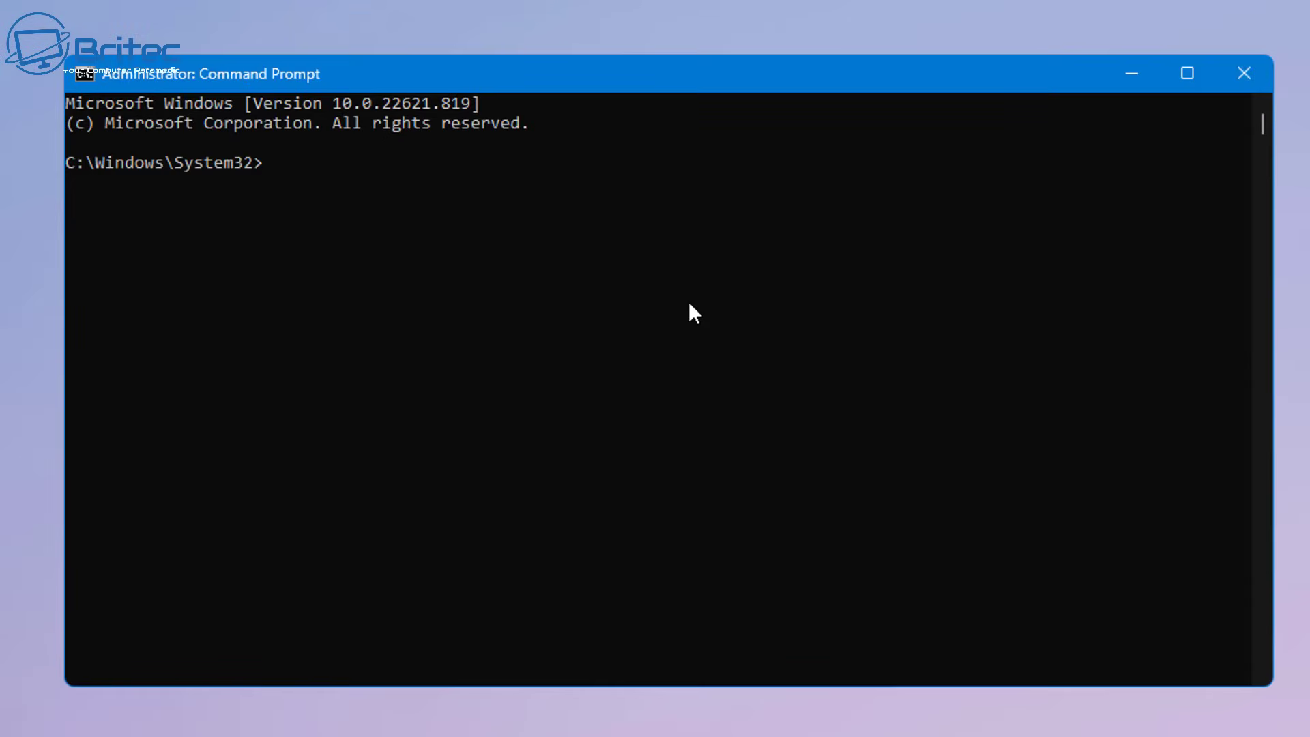
pyautogui.write('disk part')
pyautogui.press('Return')
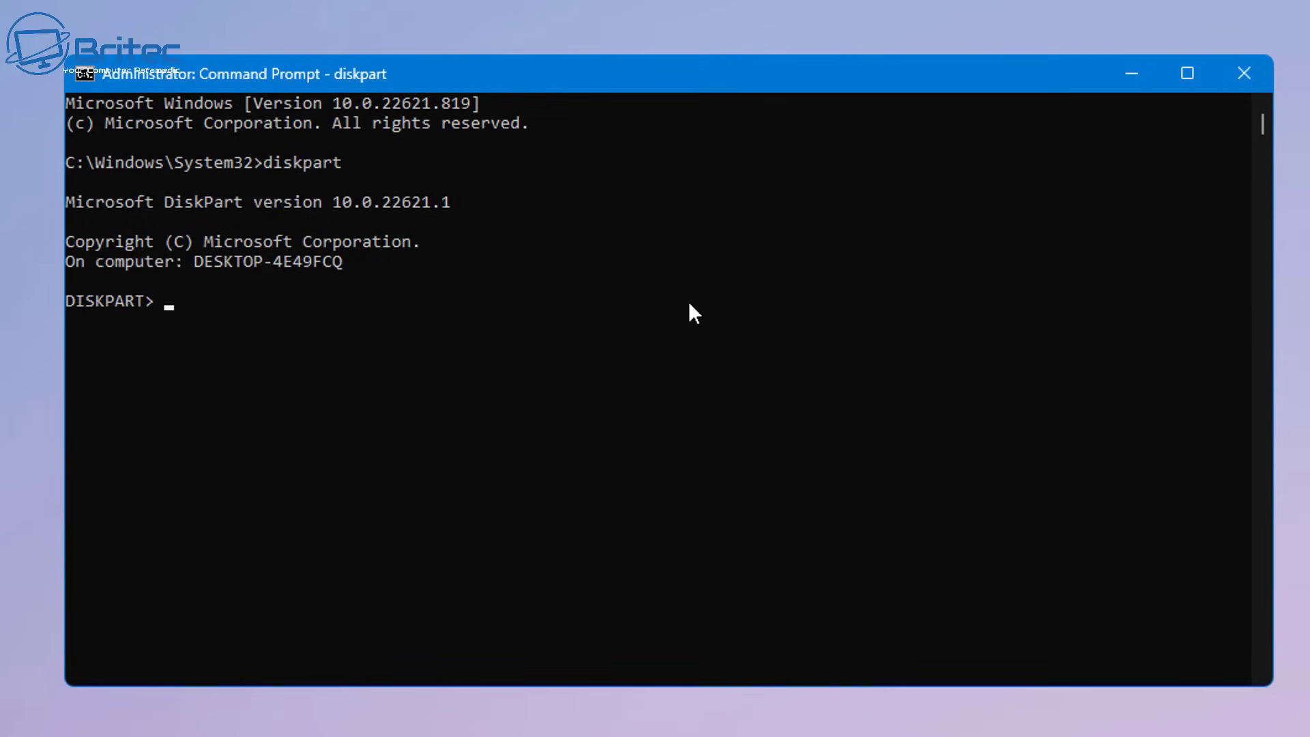
pyautogui.write('list disk')
pyautogui.press('Return')
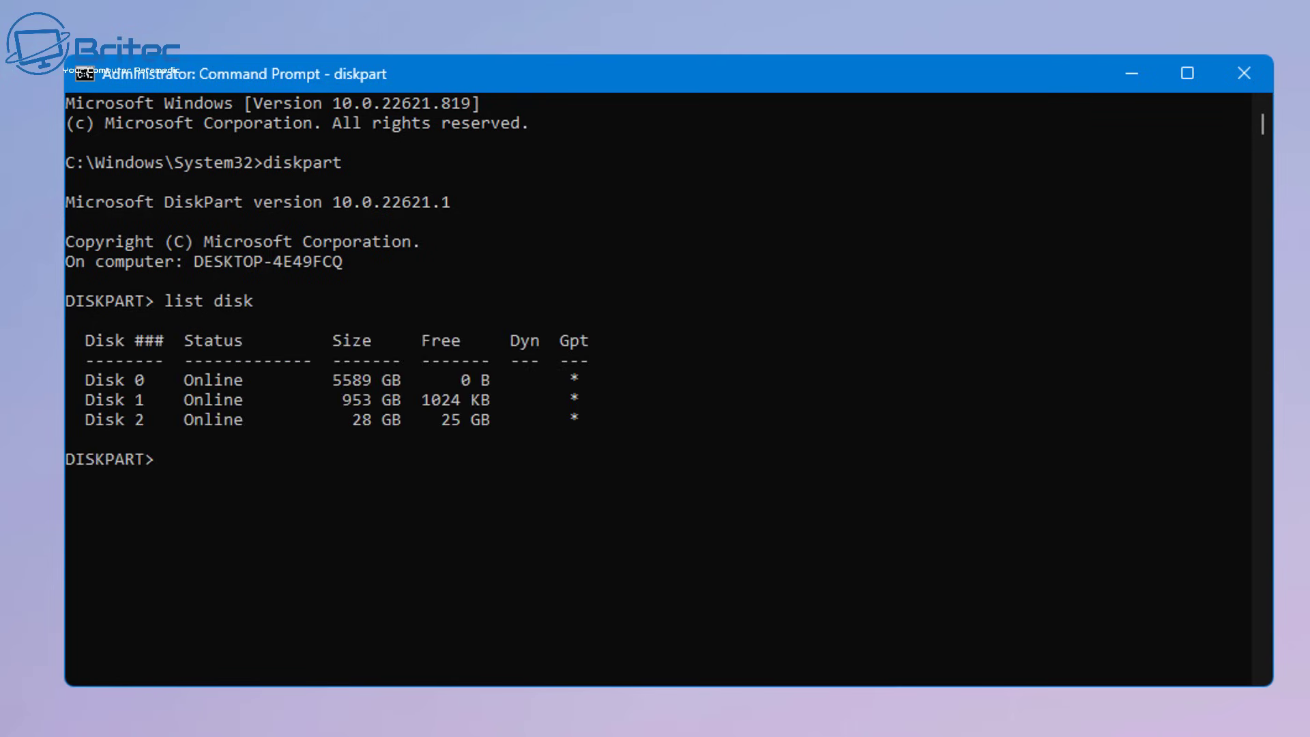
pyautogui.write('select disk 2')
pyautogui.press('Return')
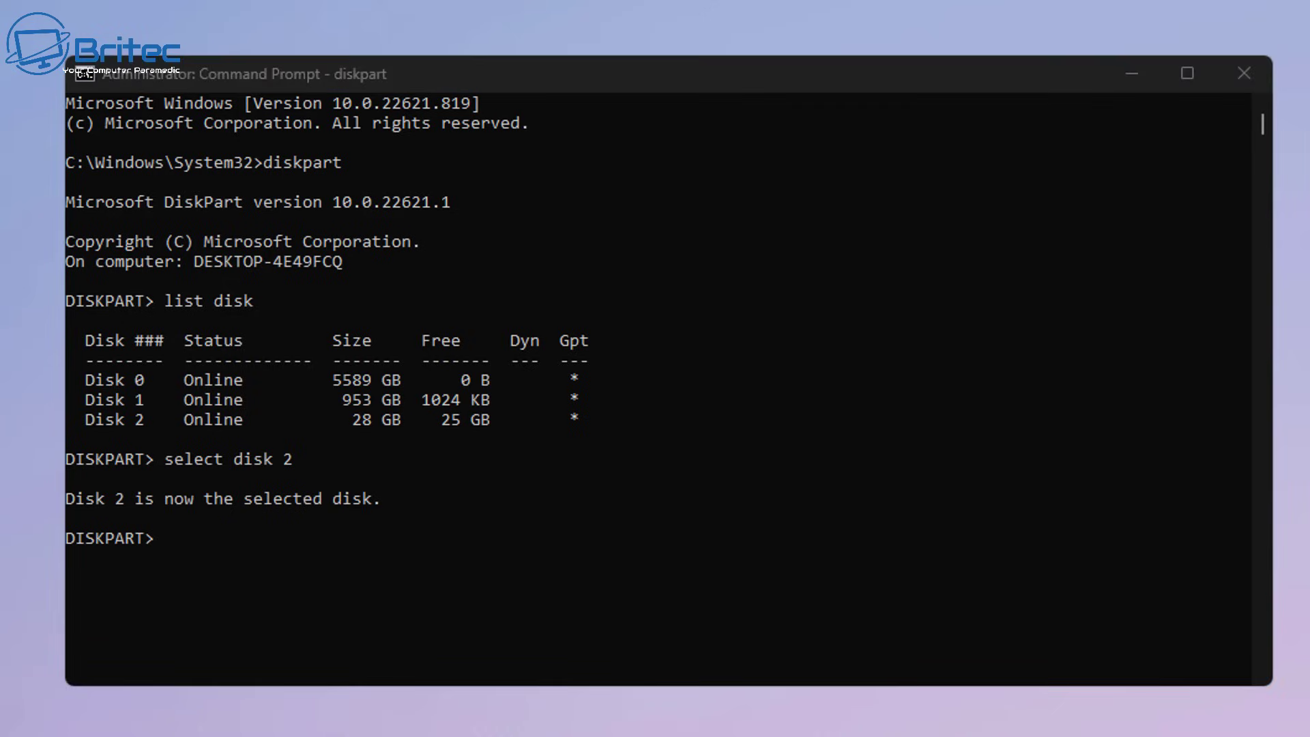
# Run 'attributes disk clear readonly' on Disk 2, then exit DiskPart.
pyautogui.click(386, 660)
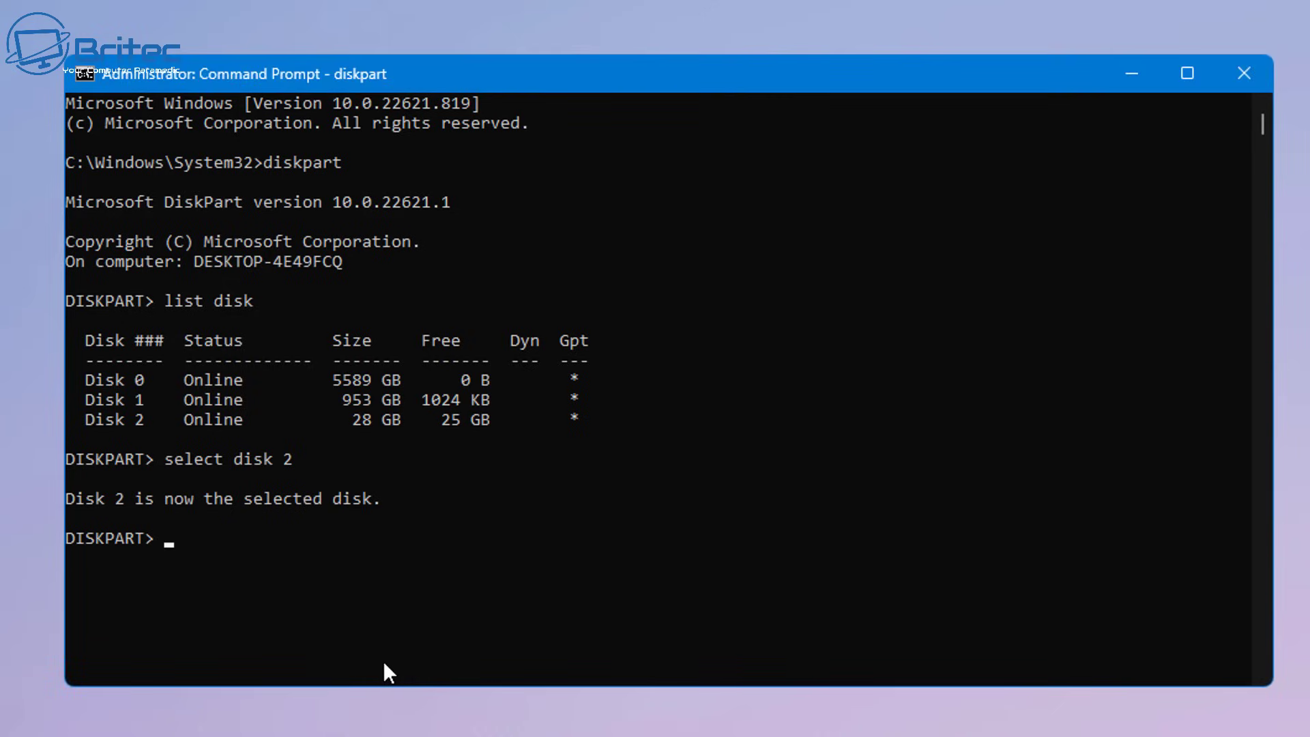
pyautogui.write('attributes disk clear readonly')
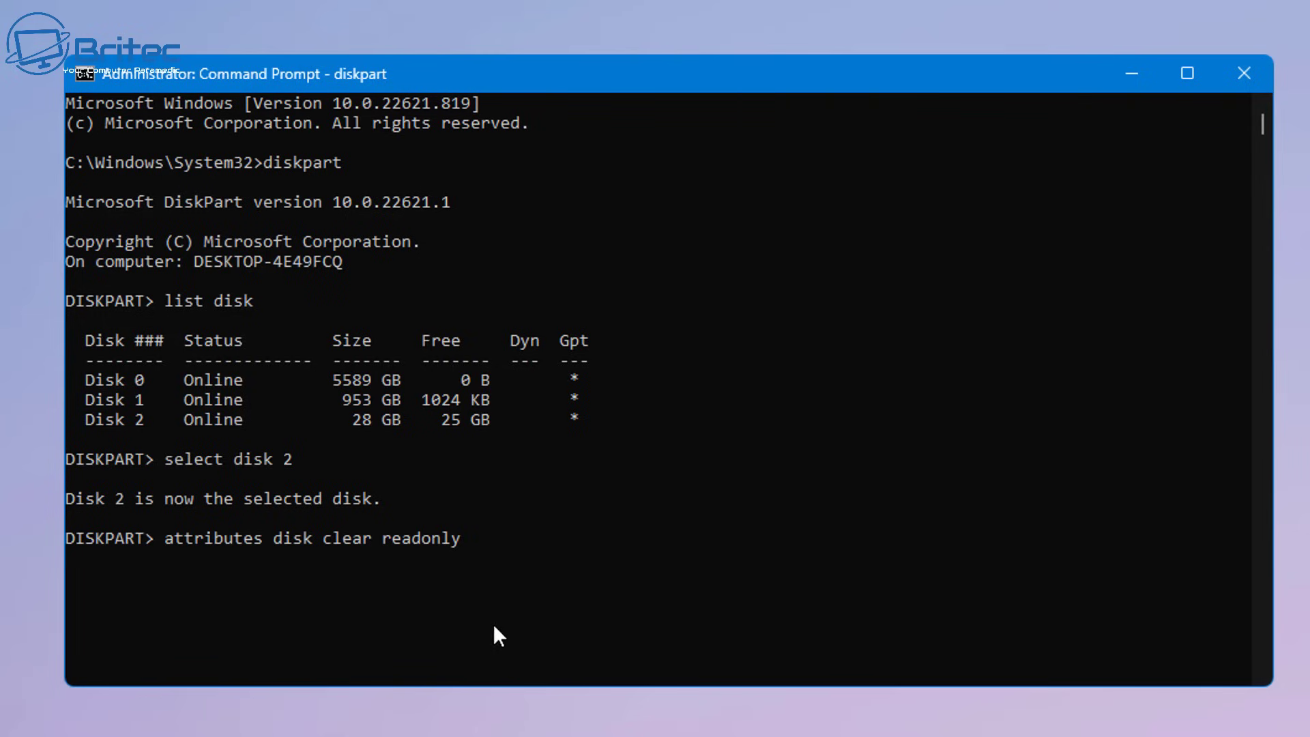
pyautogui.press('Return')
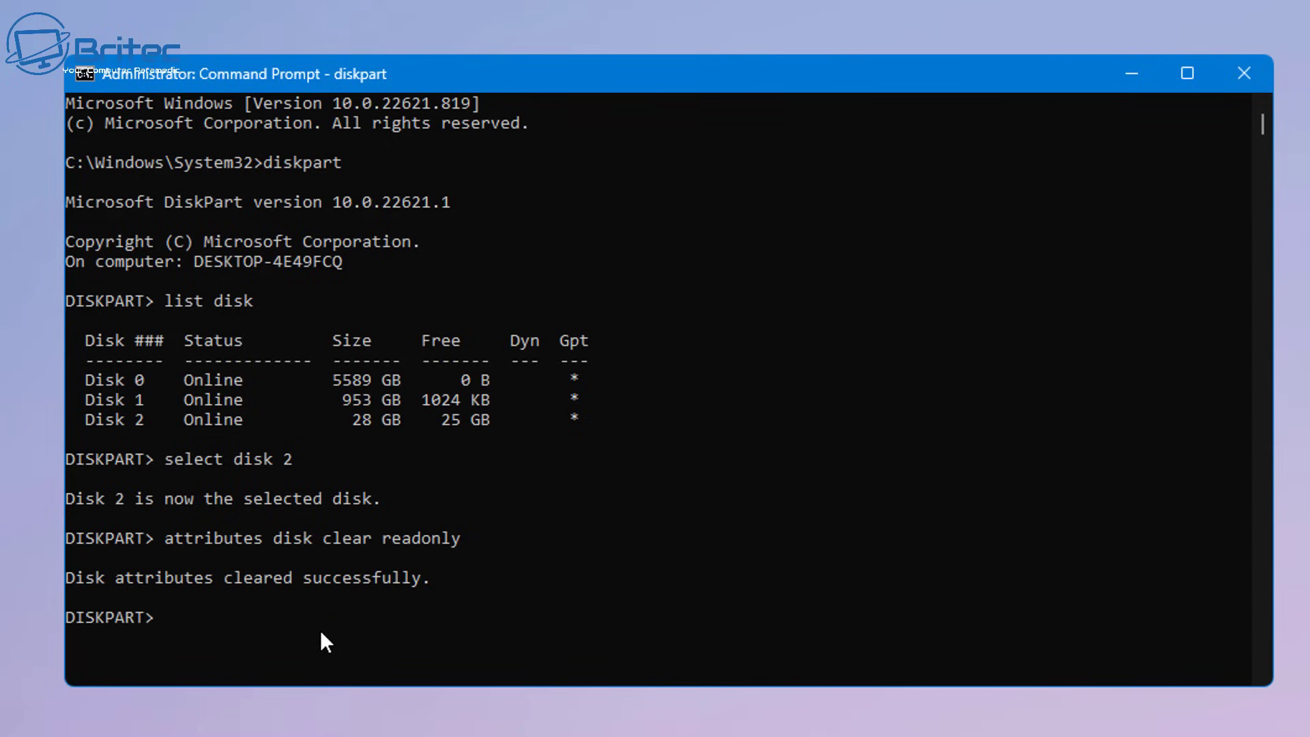
pyautogui.write('exit')
pyautogui.press('Return')
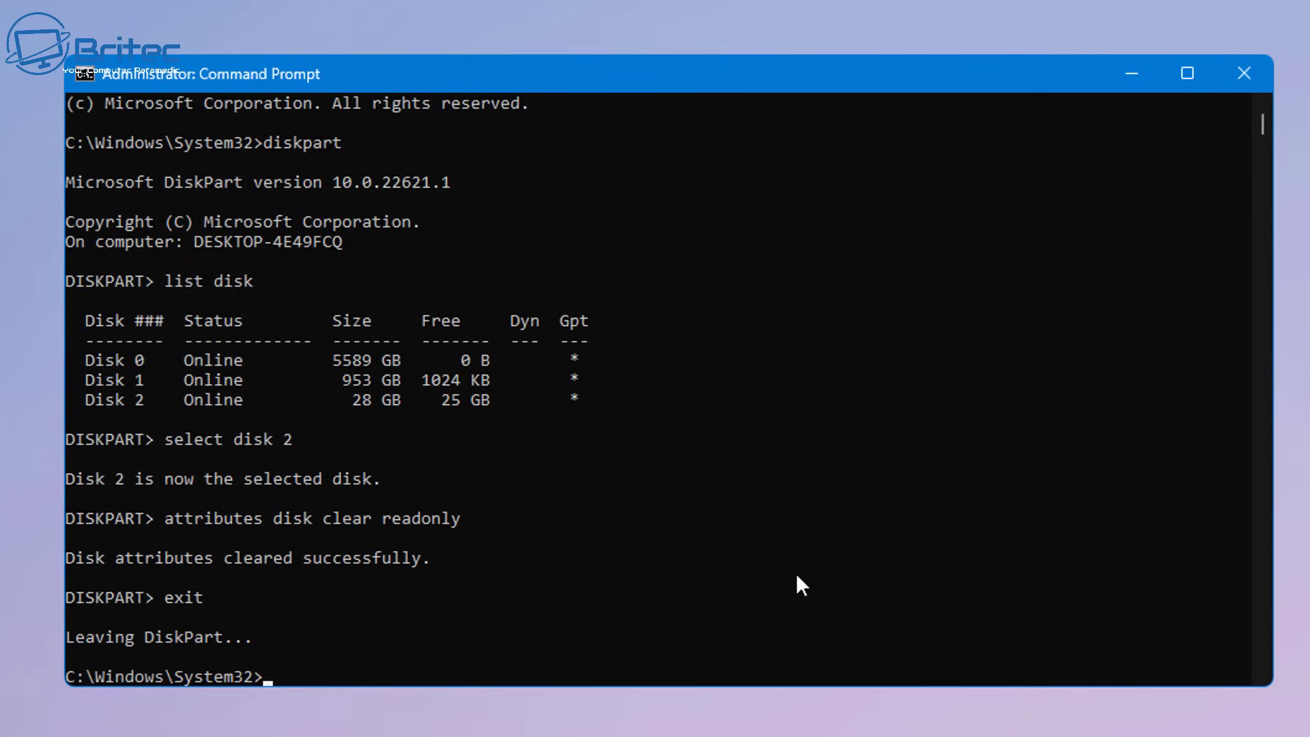
# Close Command Prompt and retry a FAT32 format of USB Drive (D:), which still fails write-protected.
pyautogui.click(1244, 73)
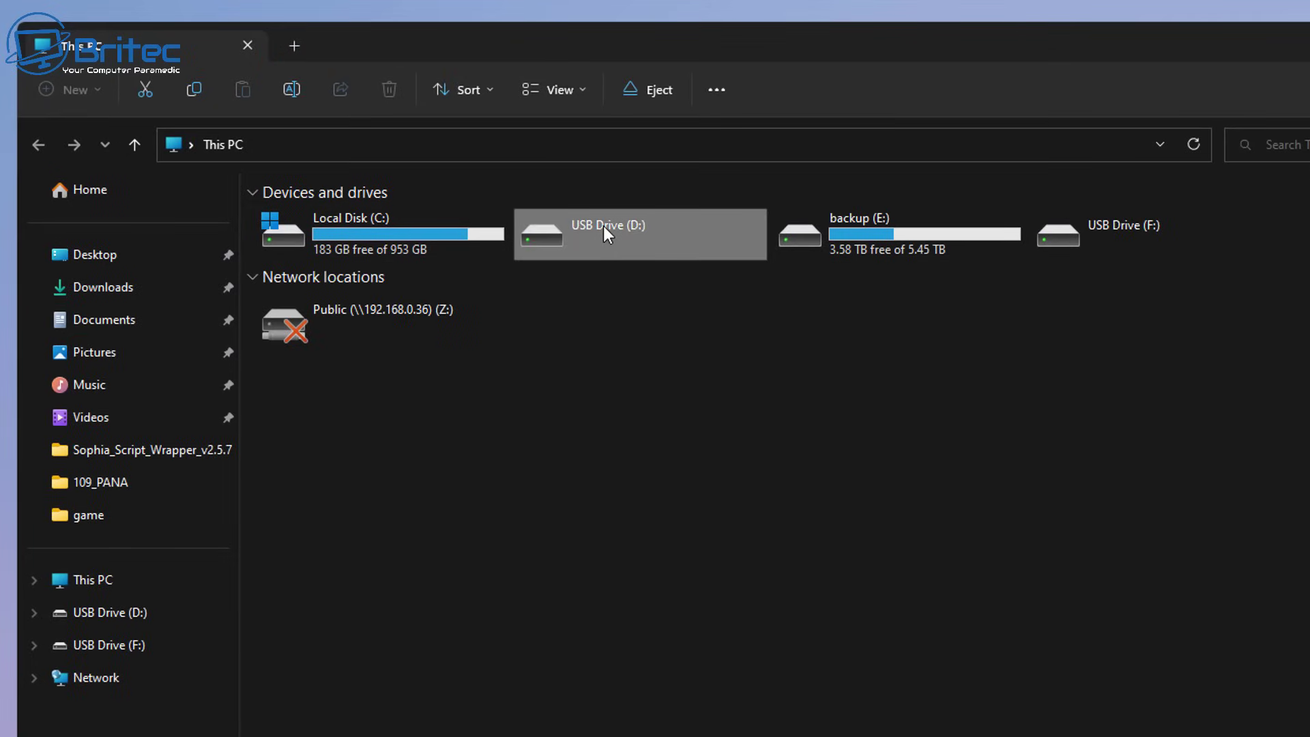
pyautogui.rightClick(603, 226)
pyautogui.doubleClick(568, 232)
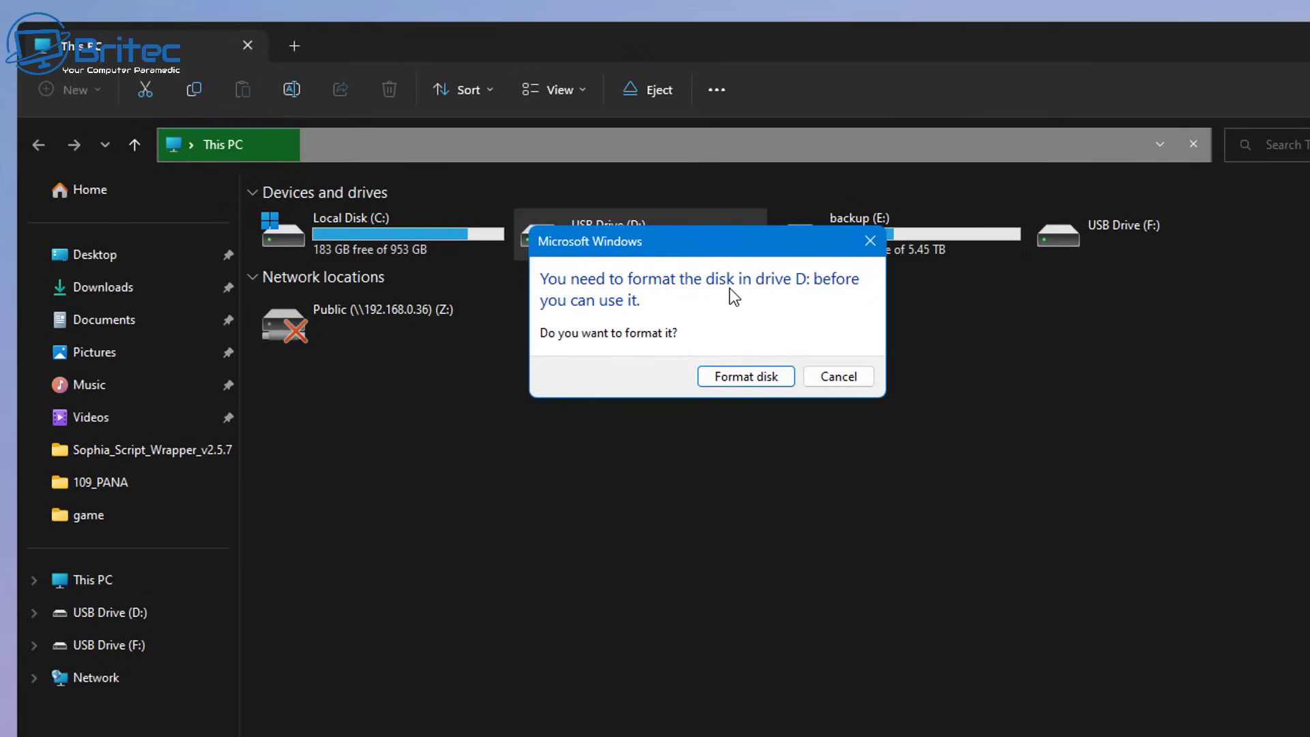
pyautogui.click(749, 379)
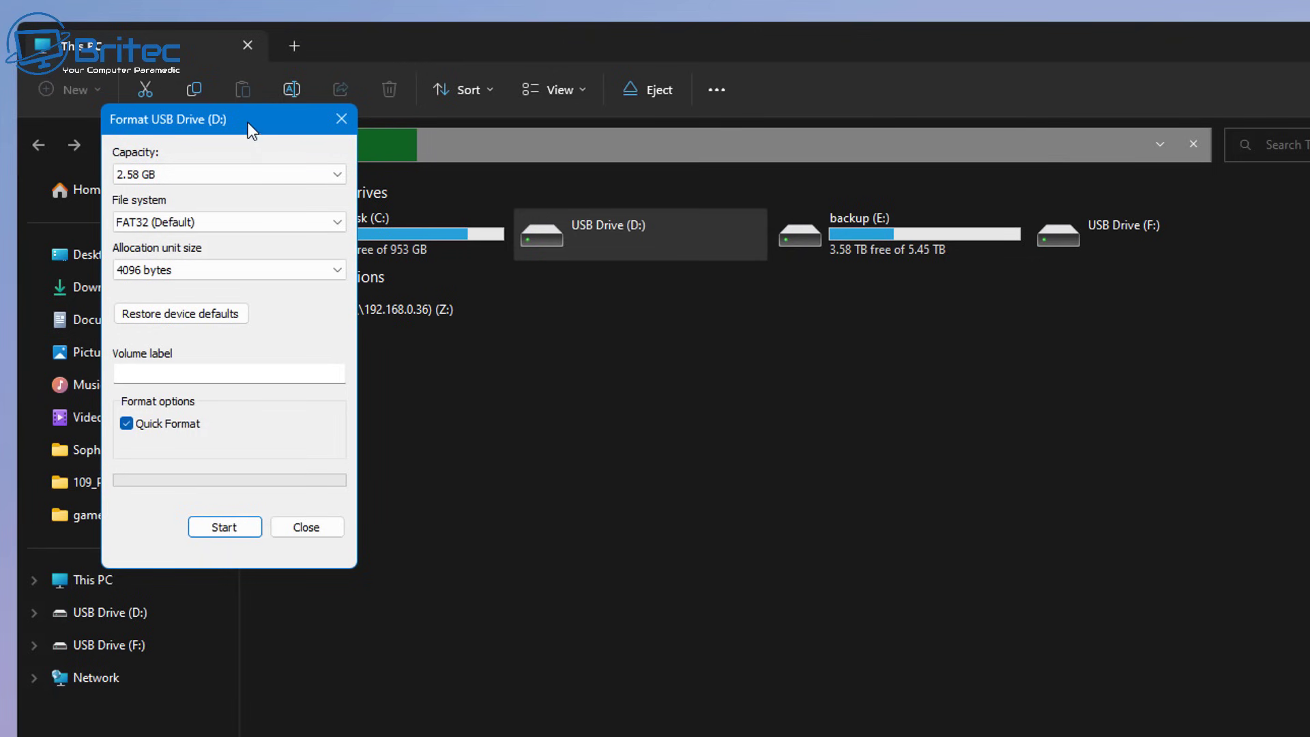
pyautogui.moveTo(248, 122); pyautogui.dragTo(662, 227)
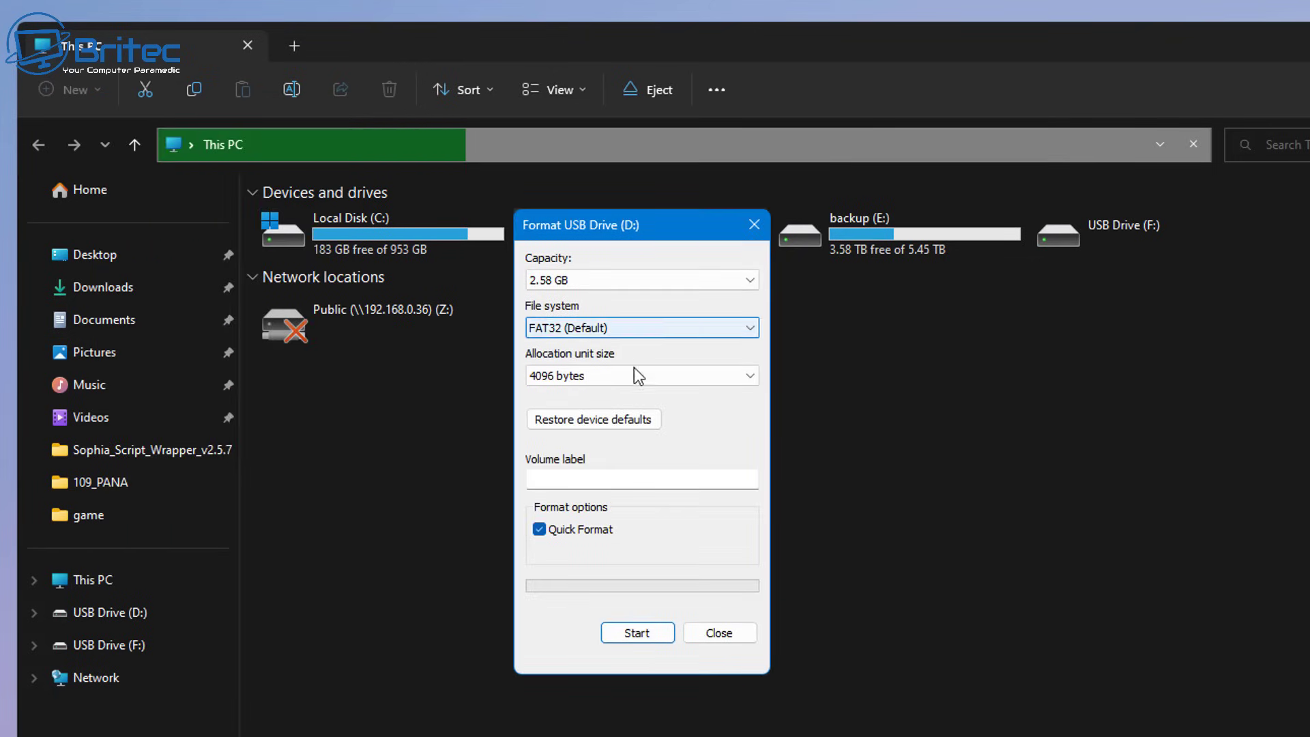
pyautogui.click(637, 633)
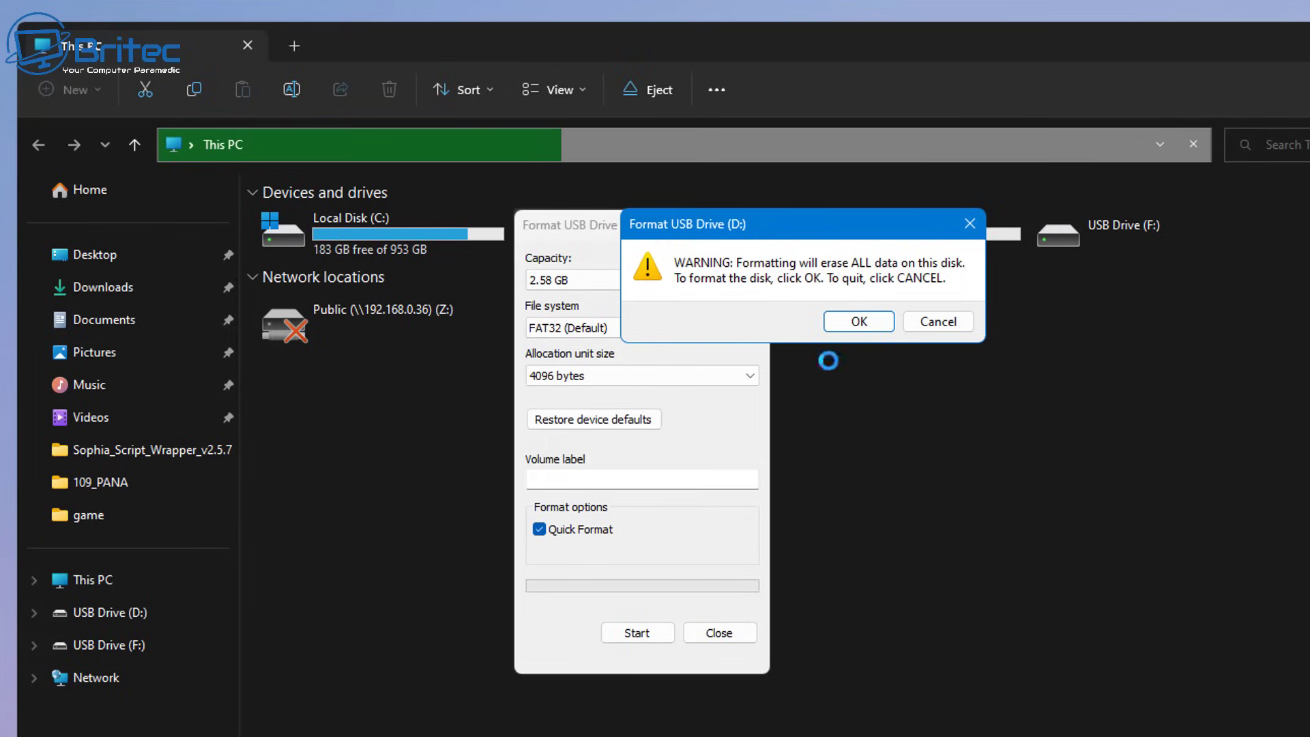
pyautogui.click(834, 331)
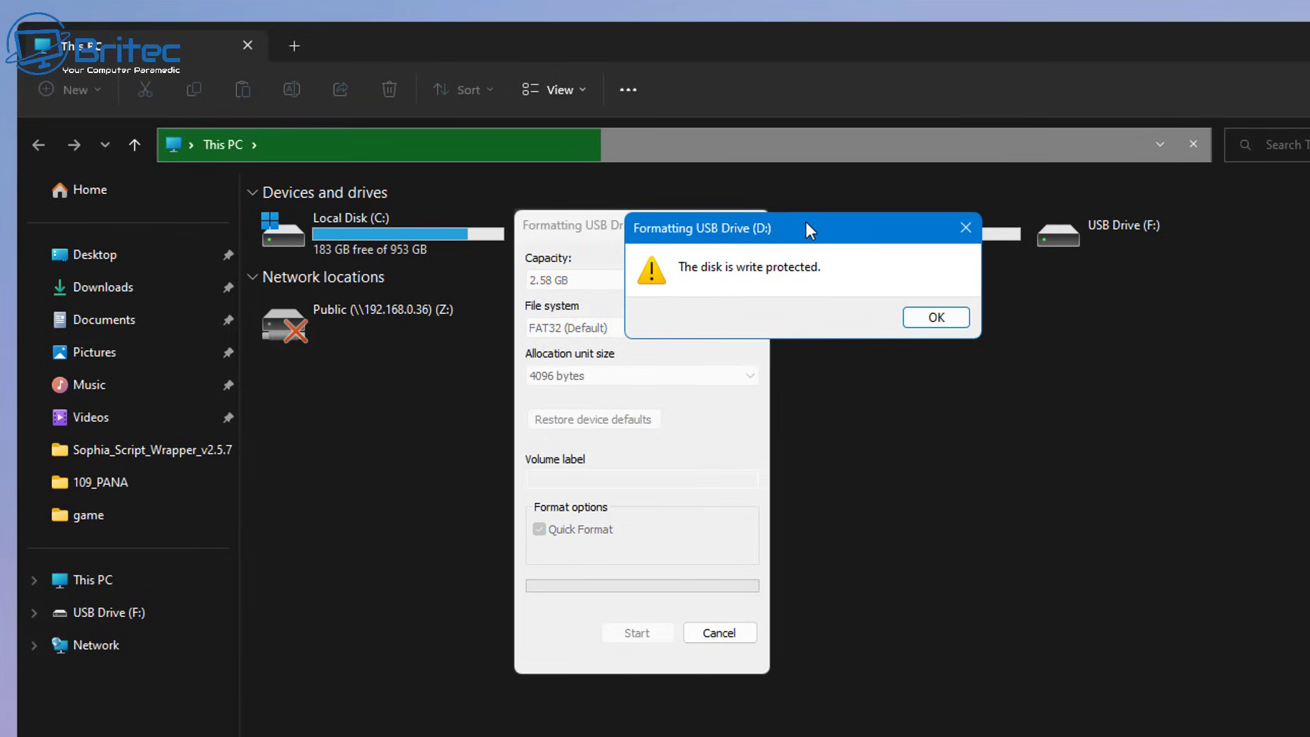
pyautogui.moveTo(807, 228); pyautogui.dragTo(635, 297)
pyautogui.click(764, 386)
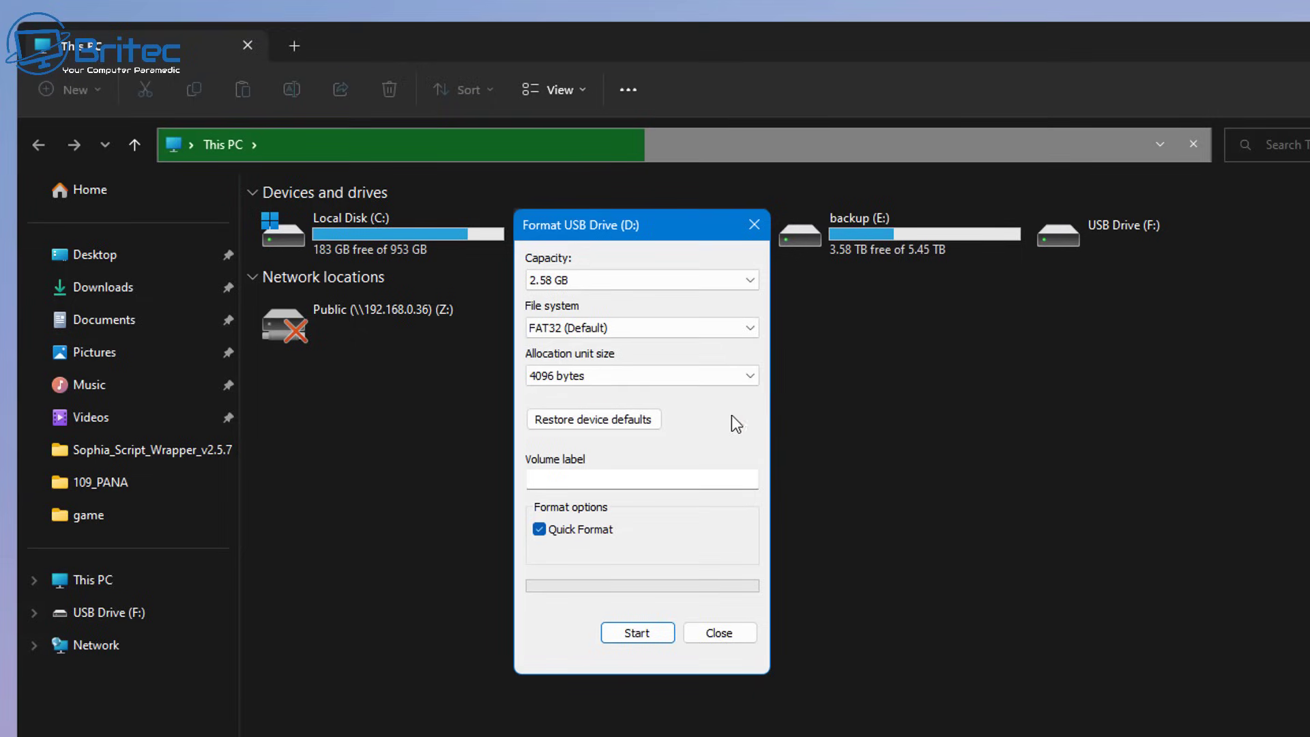
pyautogui.click(721, 640)
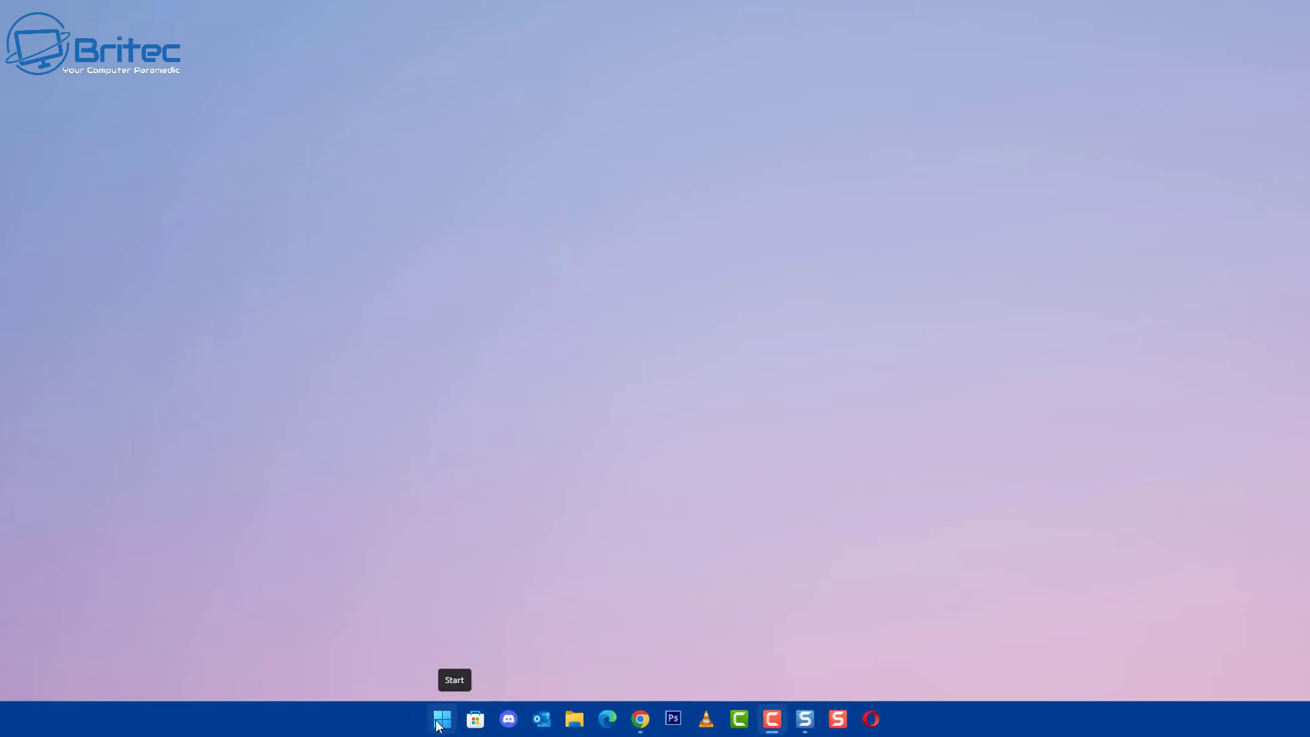
# Search for regedit from Start and launch Registry Editor.
pyautogui.click(440, 720)
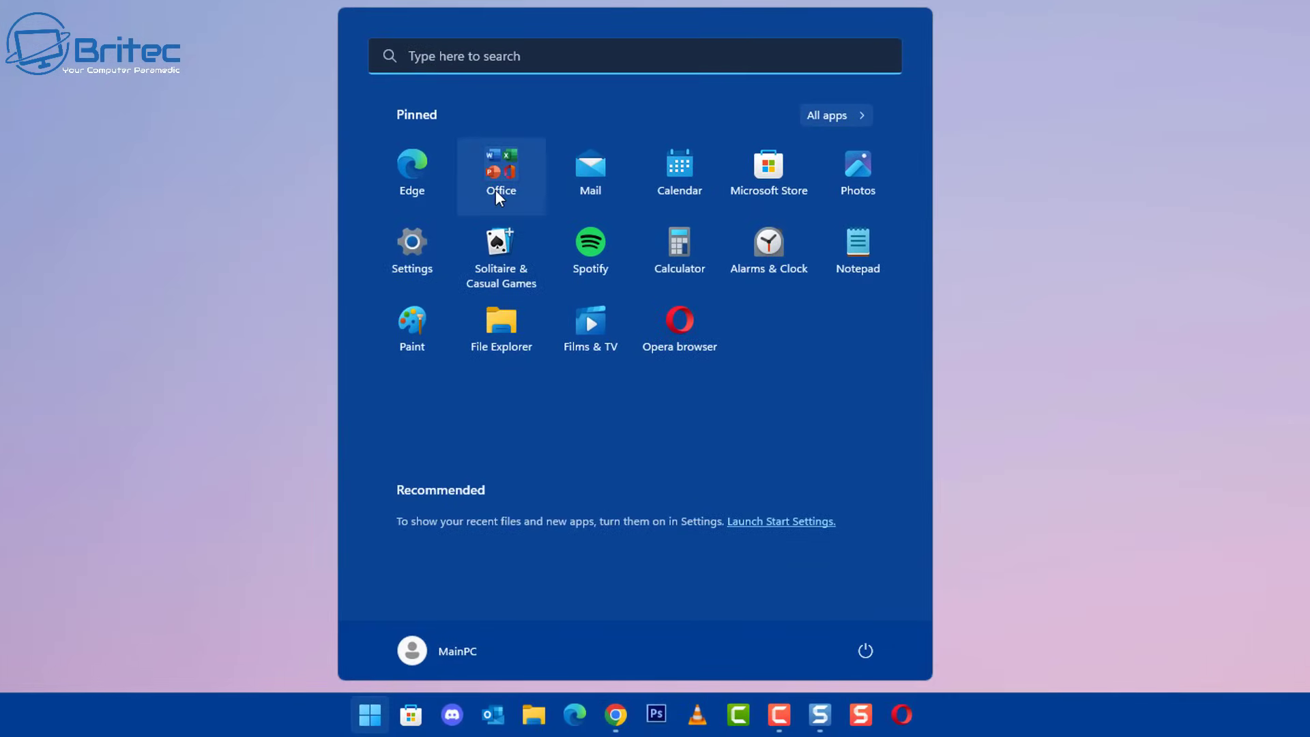
pyautogui.click(461, 60)
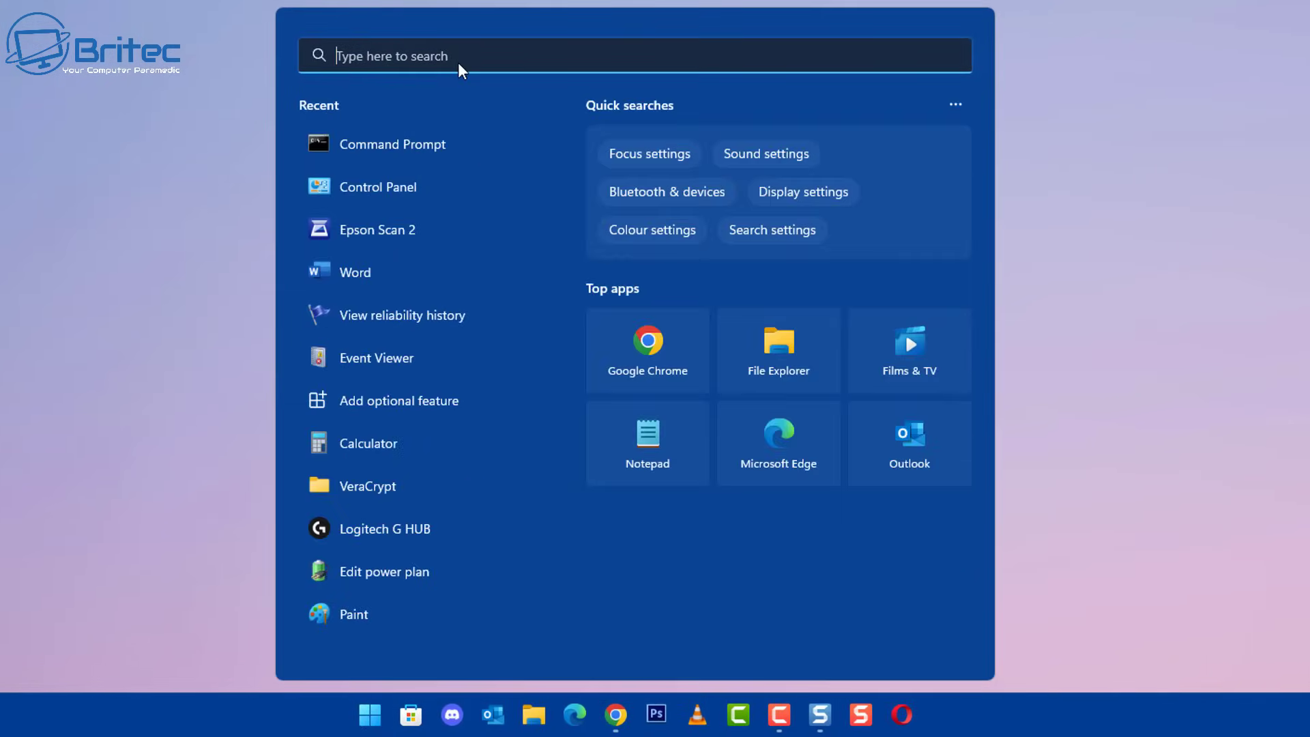
pyautogui.write('regedit')
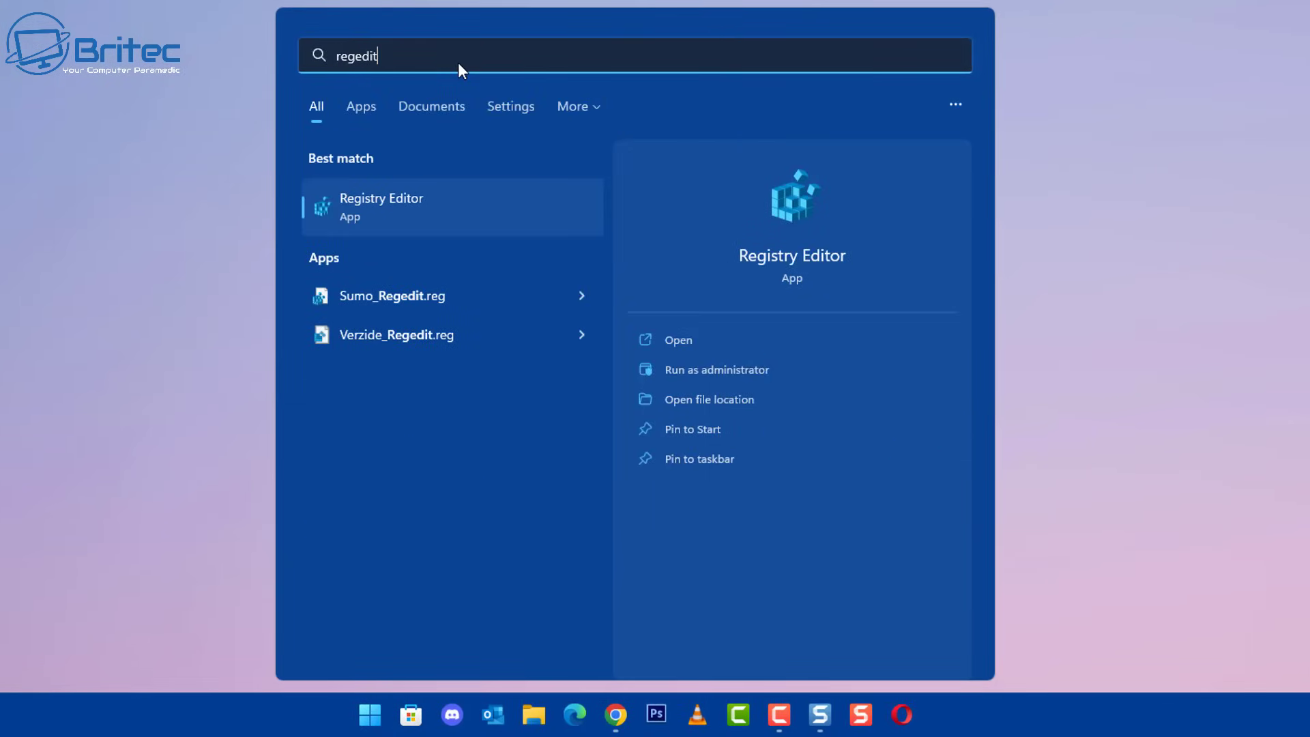
pyautogui.click(414, 211)
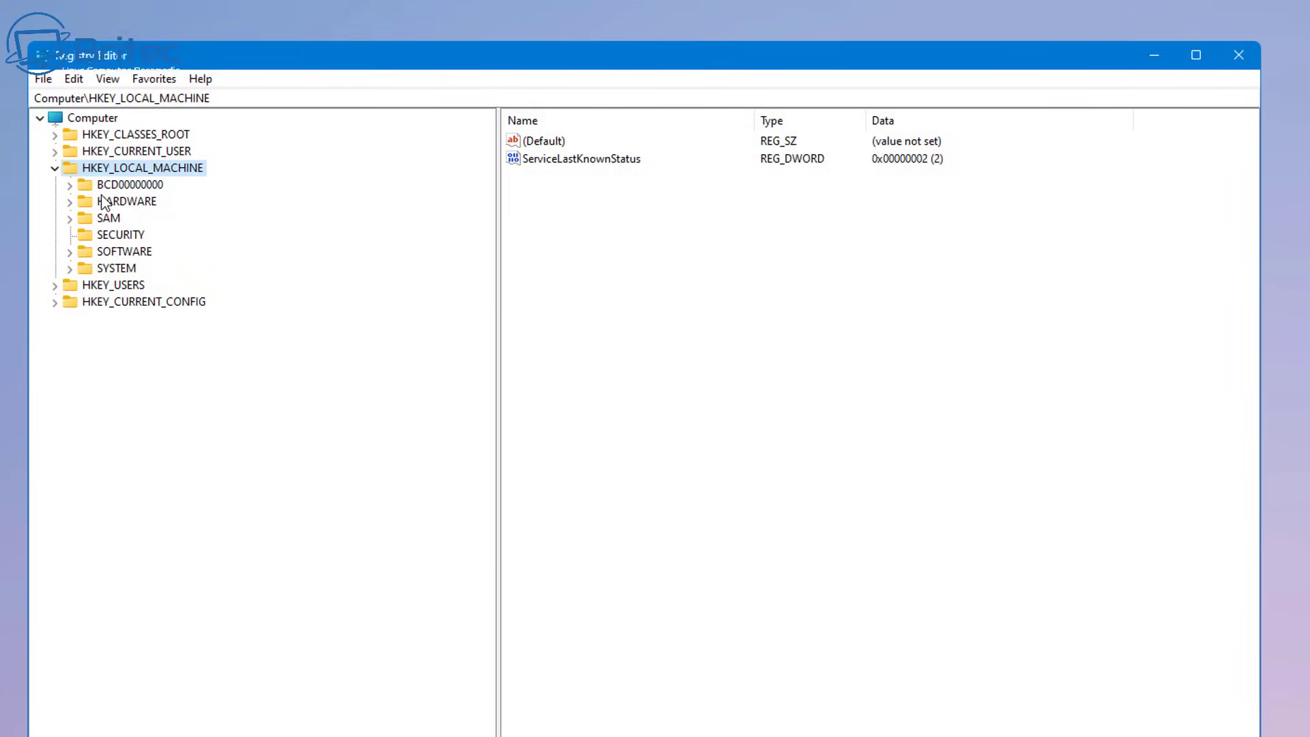
# Expand HKEY_LOCAL_MACHINE\SYSTEM\CurrentControlSet and open the Control key, scrolling its subkeys.
pyautogui.click(117, 269)
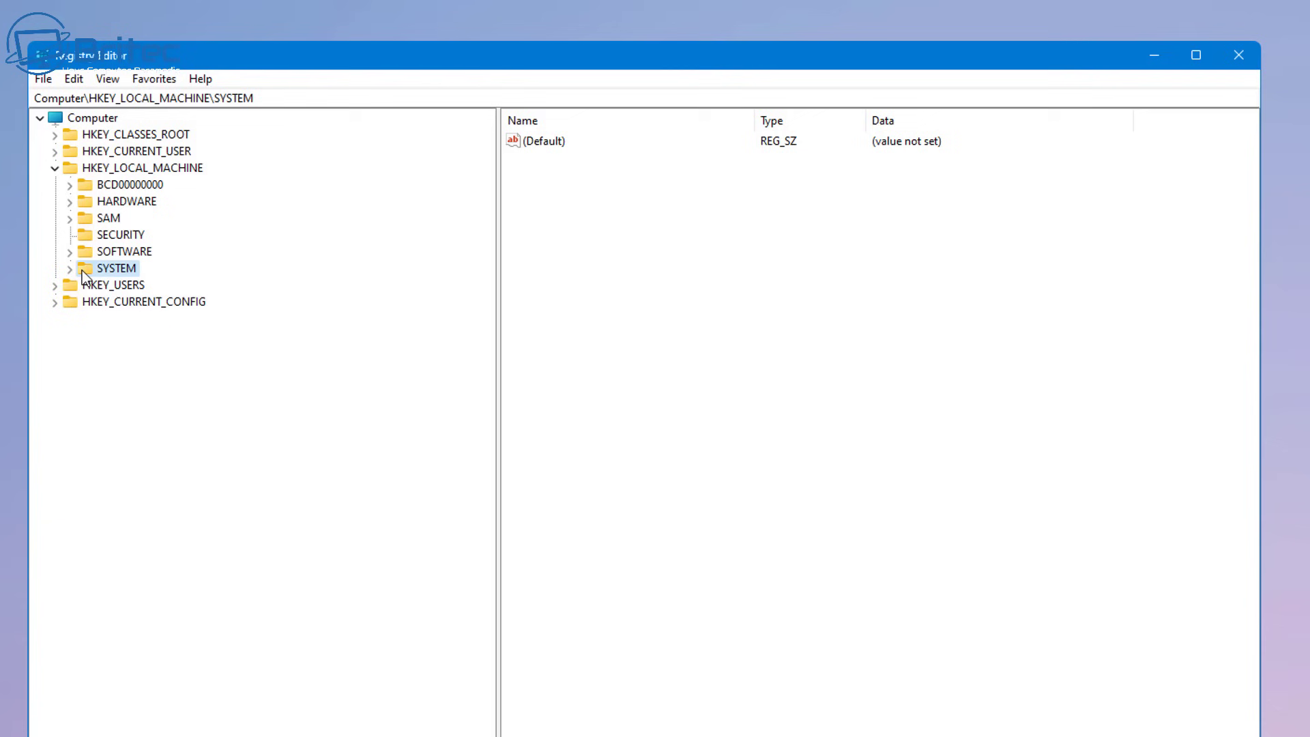
pyautogui.click(69, 269)
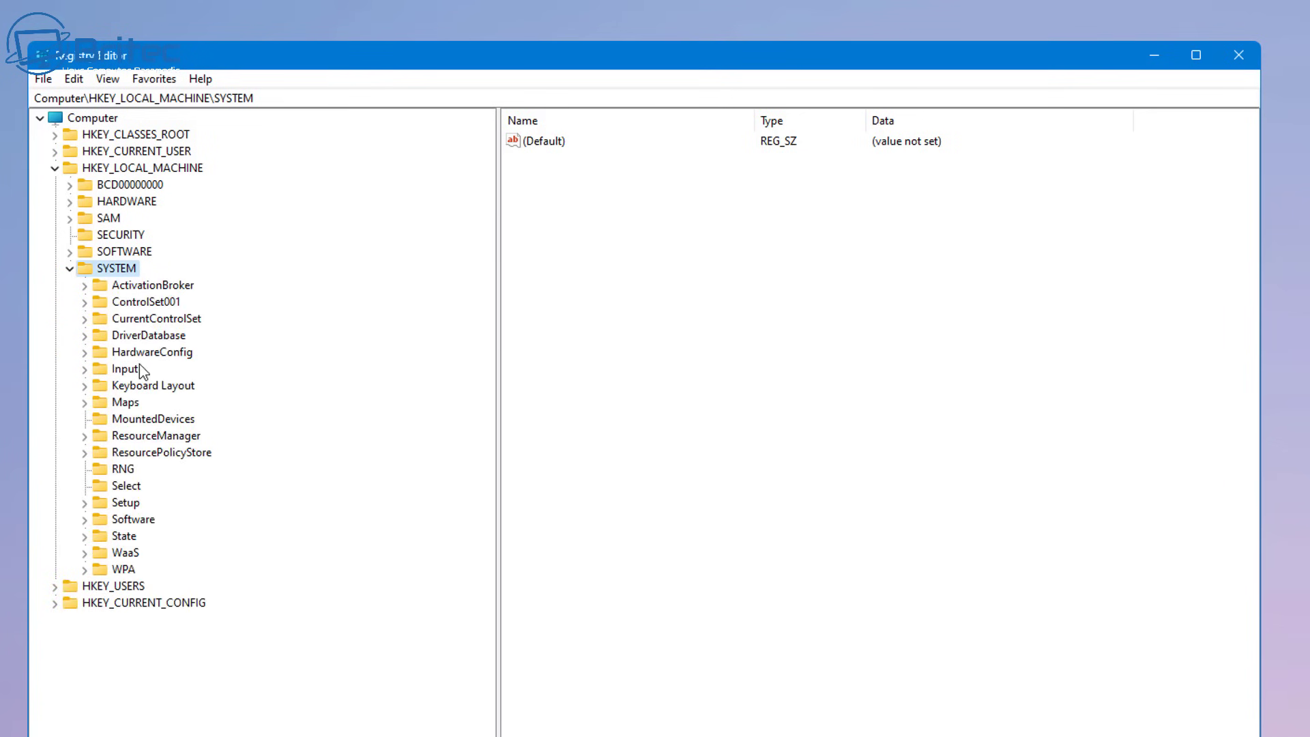
pyautogui.click(165, 320)
pyautogui.click(85, 320)
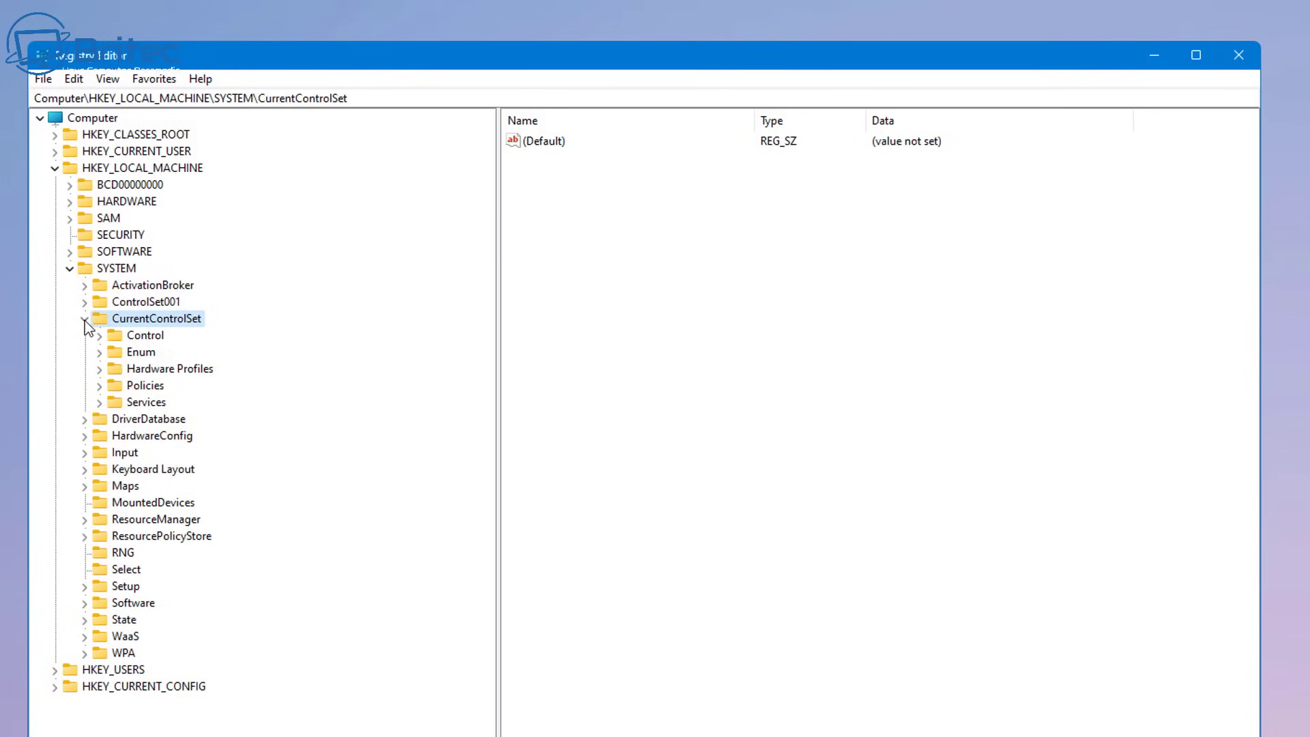
pyautogui.click(145, 335)
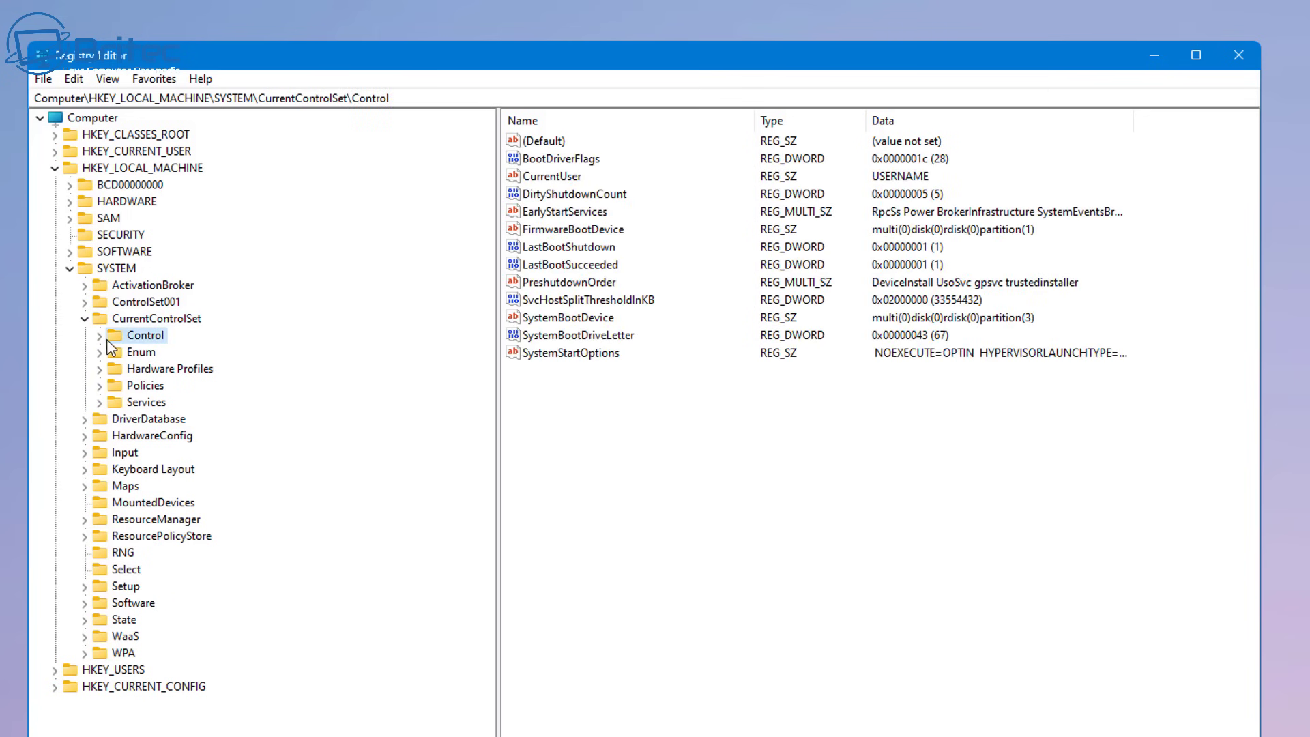
pyautogui.click(100, 336)
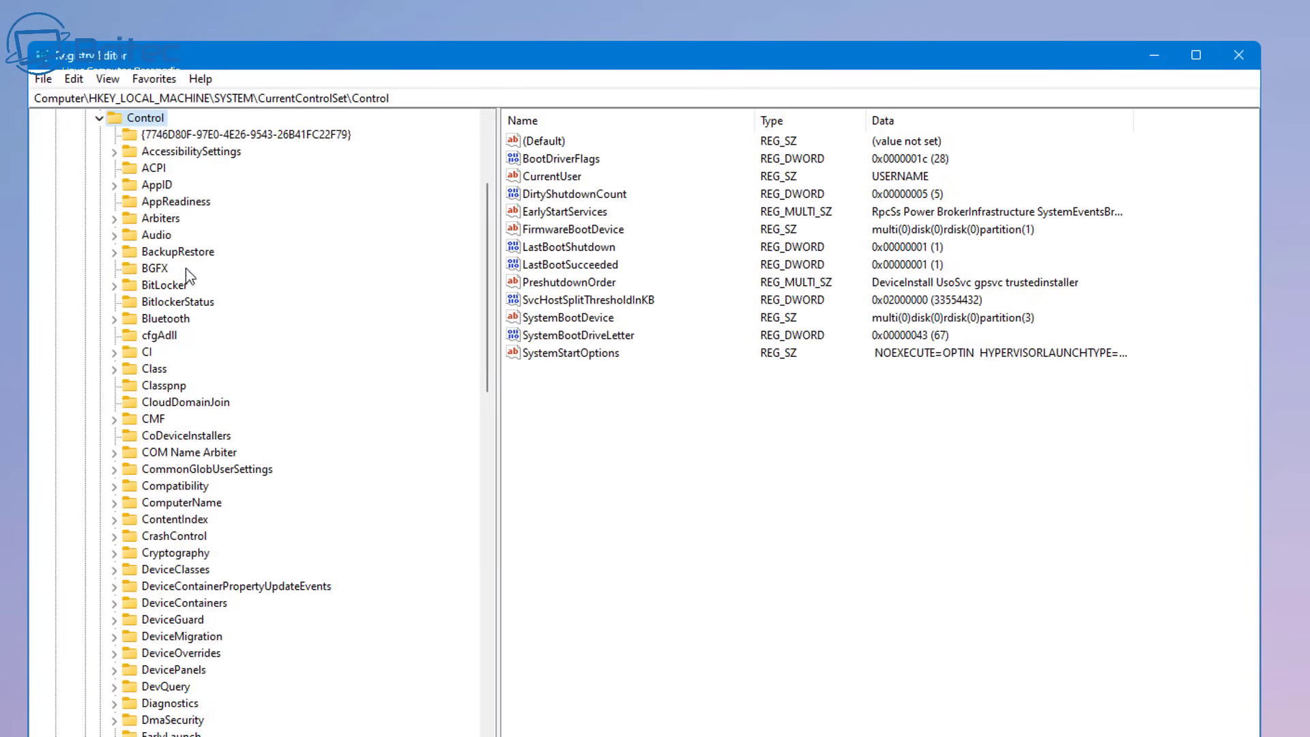
pyautogui.scroll(-3, 181, 645)
pyautogui.scroll(-20, 183, 650)
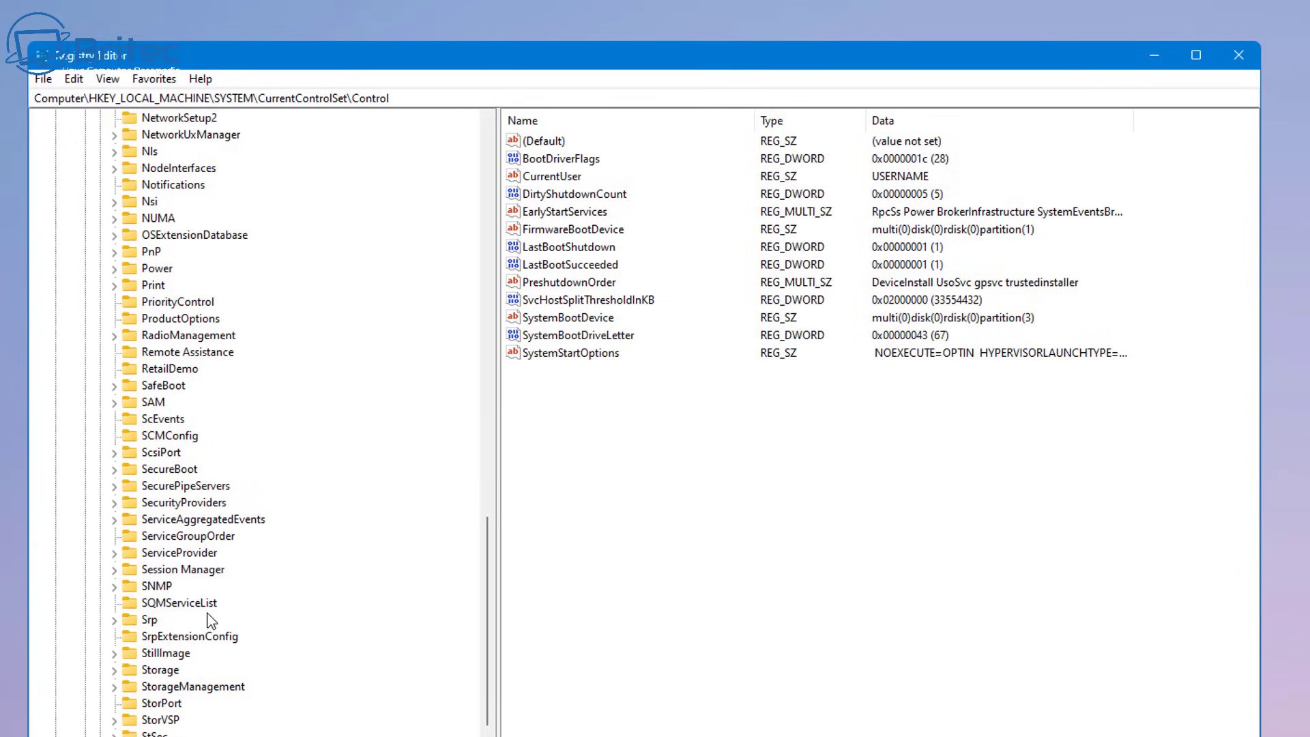
# Open the Storage key and set its Write Protection value data to 0.
pyautogui.doubleClick(159, 670)
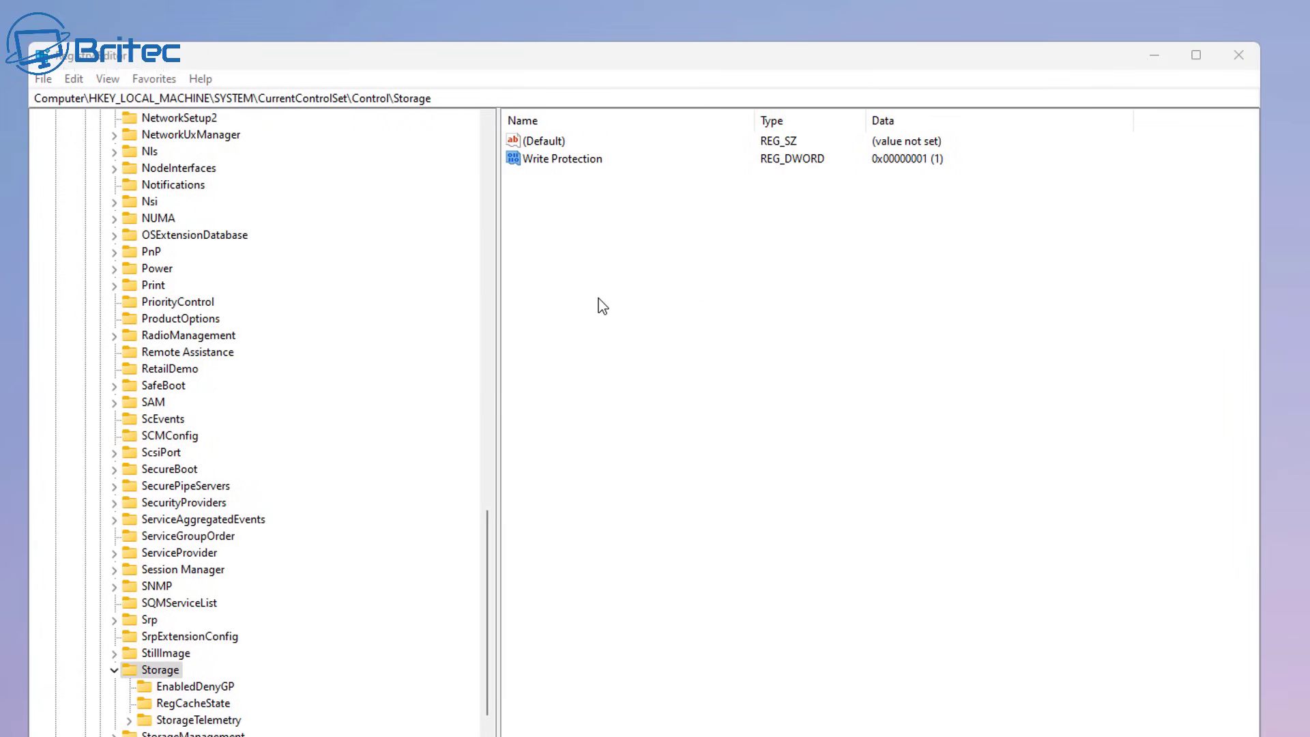
pyautogui.click(550, 158)
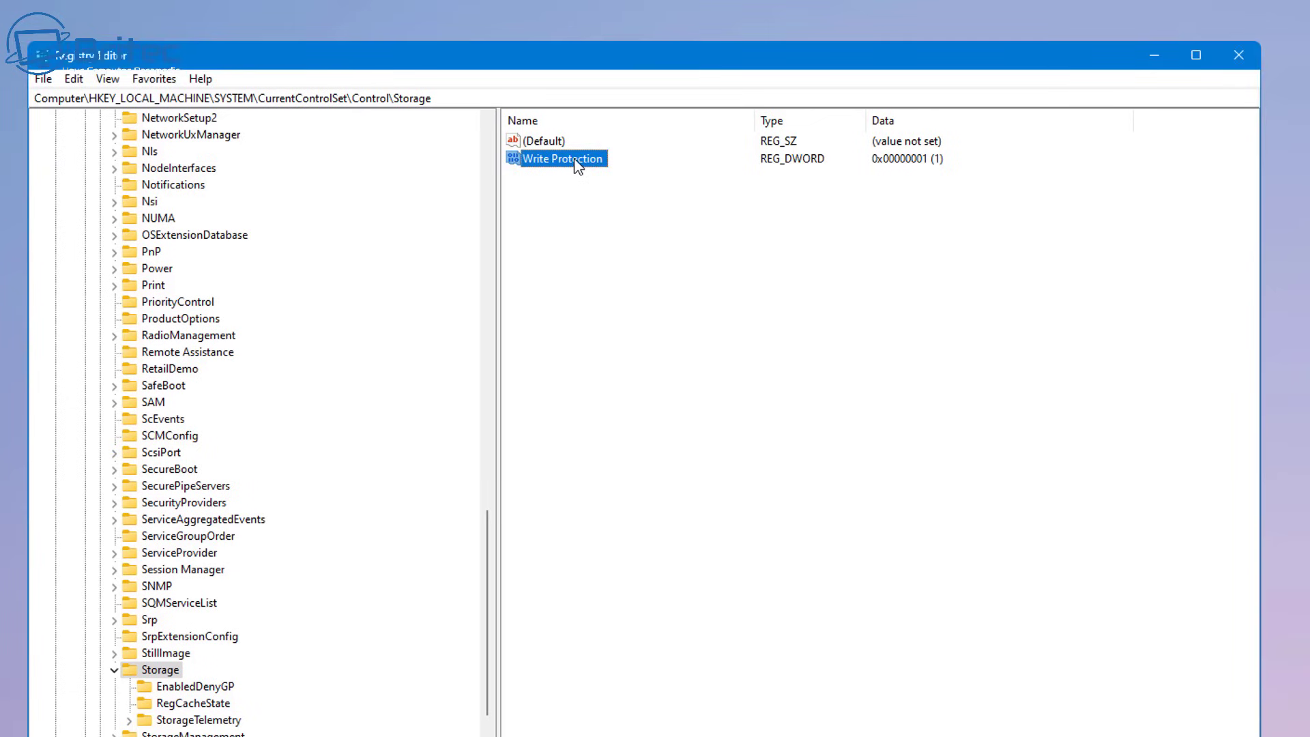
pyautogui.doubleClick(576, 161)
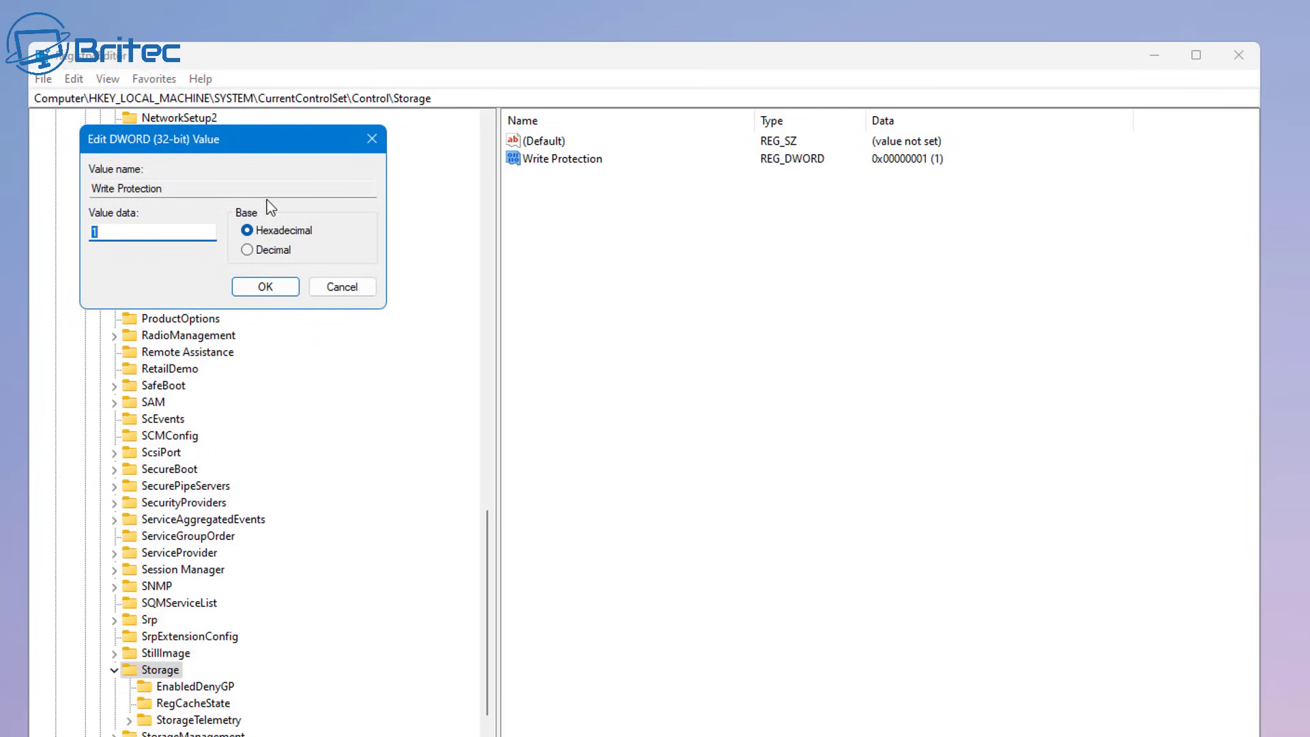
pyautogui.moveTo(595, 215); pyautogui.dragTo(595, 216)
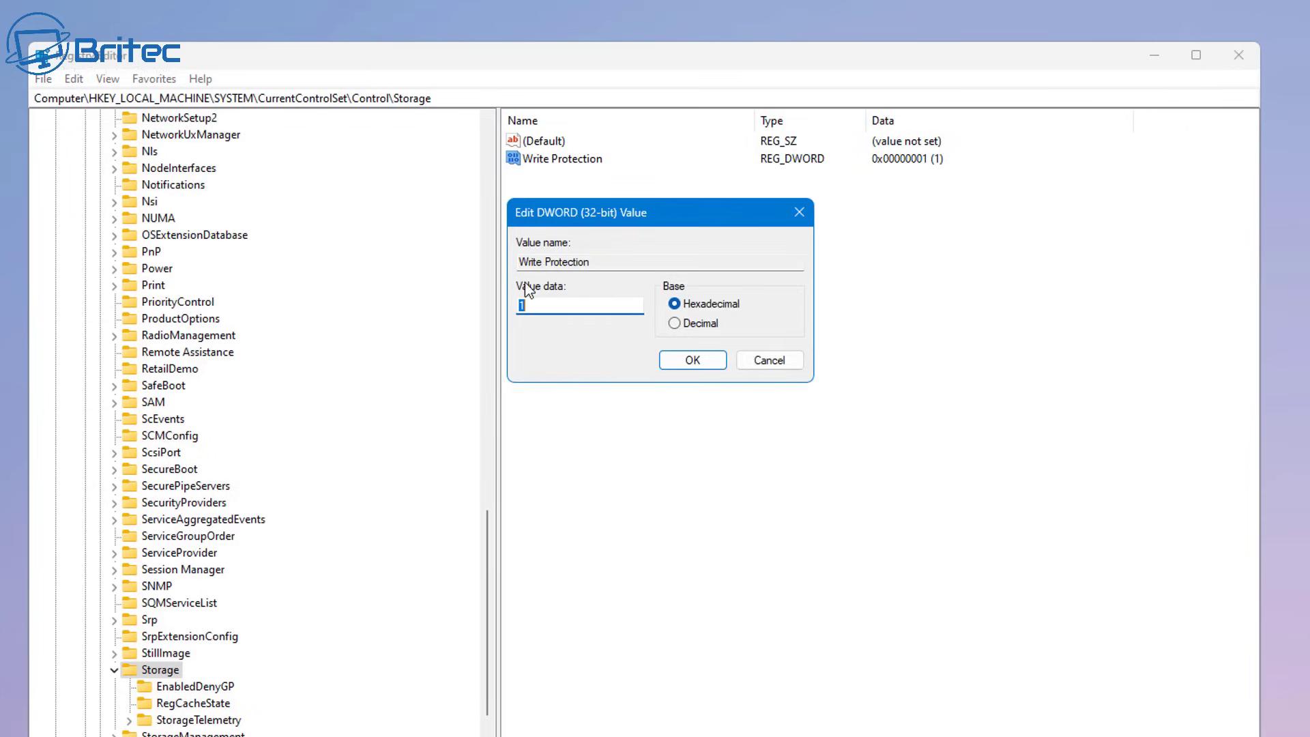
pyautogui.write('0')
pyautogui.click(693, 363)
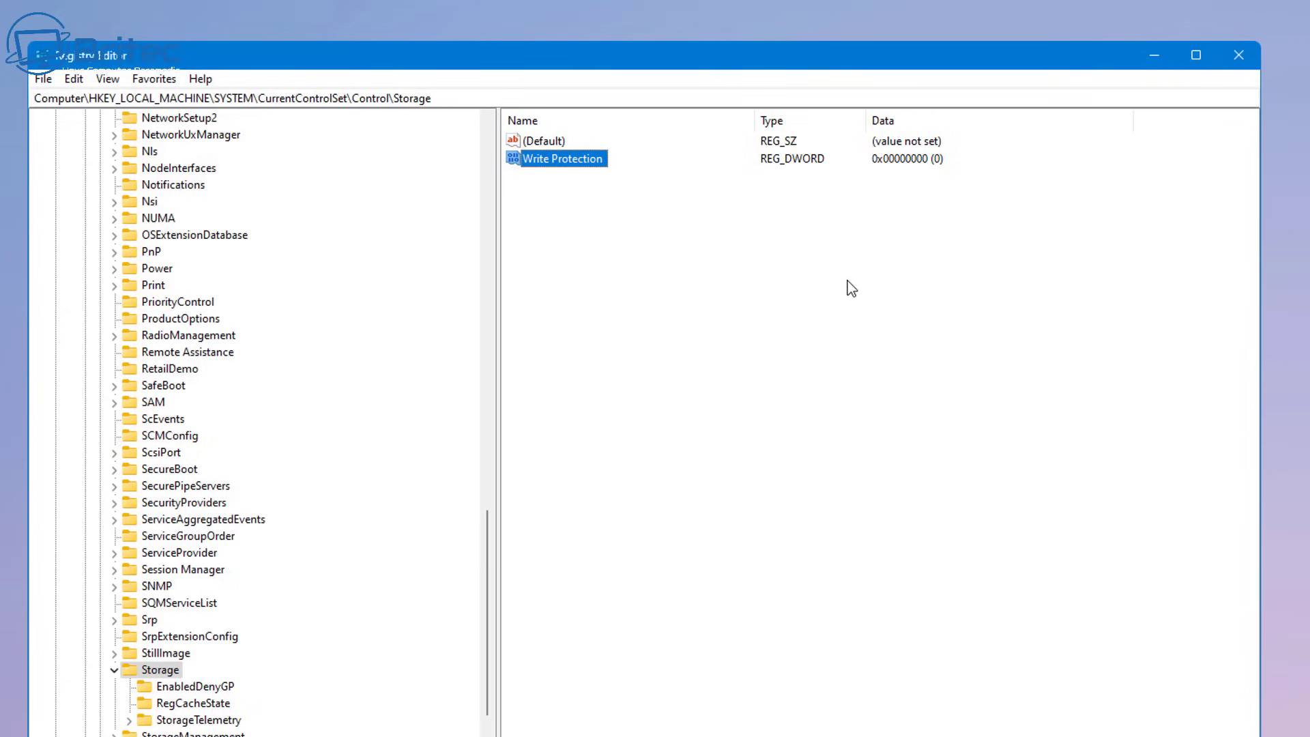
# Delete the Write Protection value, confirm, and close Registry Editor.
pyautogui.rightClick(559, 164)
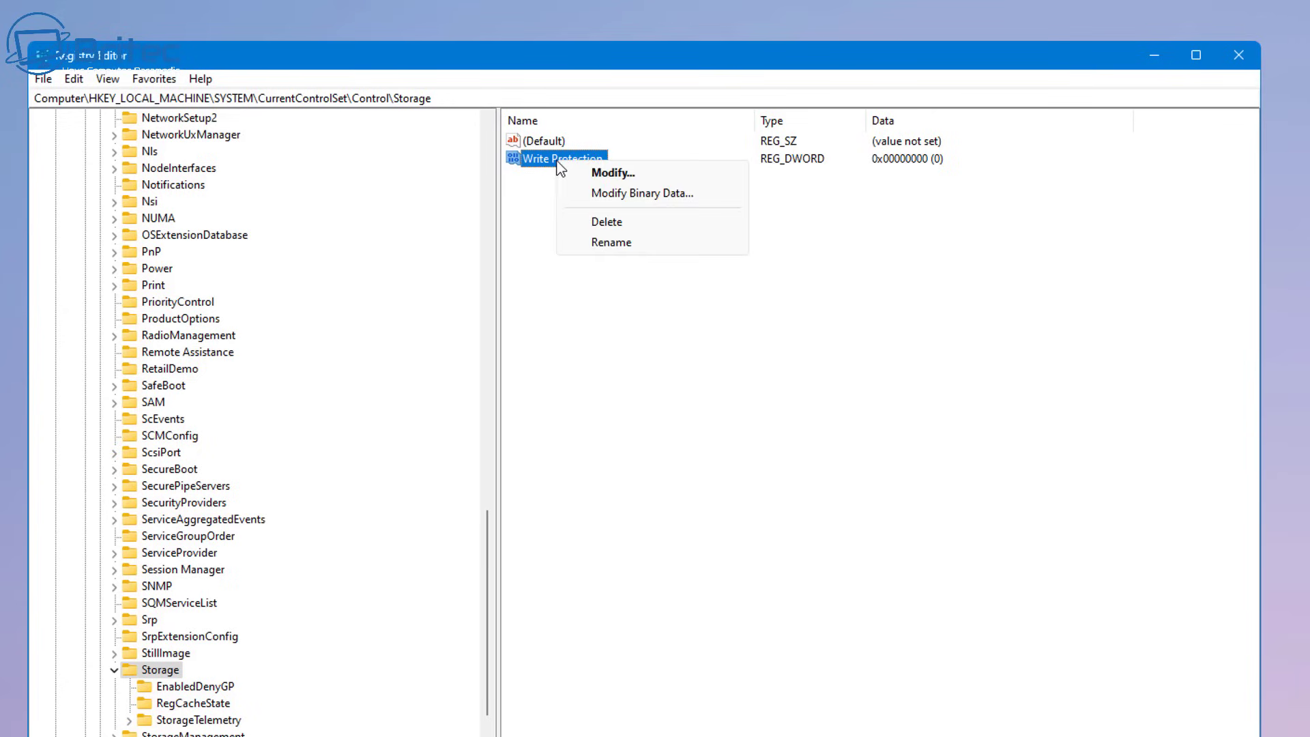
pyautogui.click(620, 226)
pyautogui.click(844, 321)
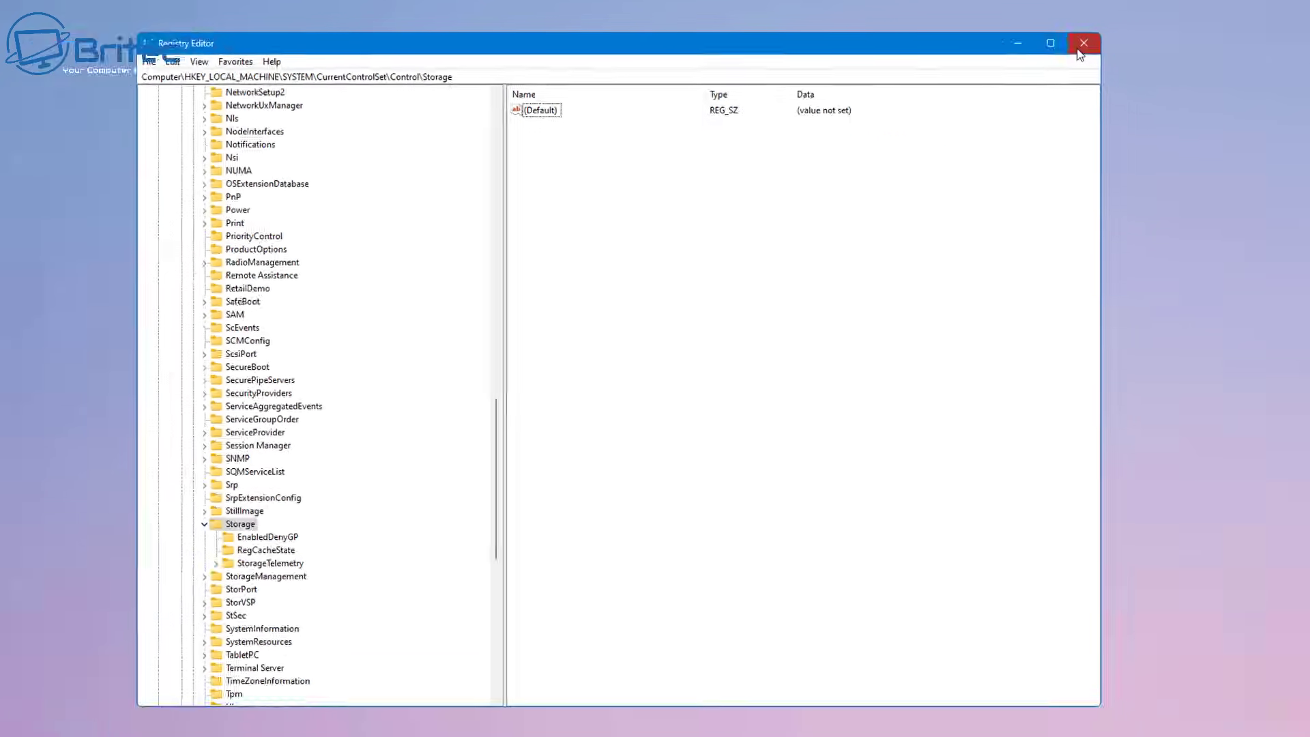
pyautogui.click(1083, 44)
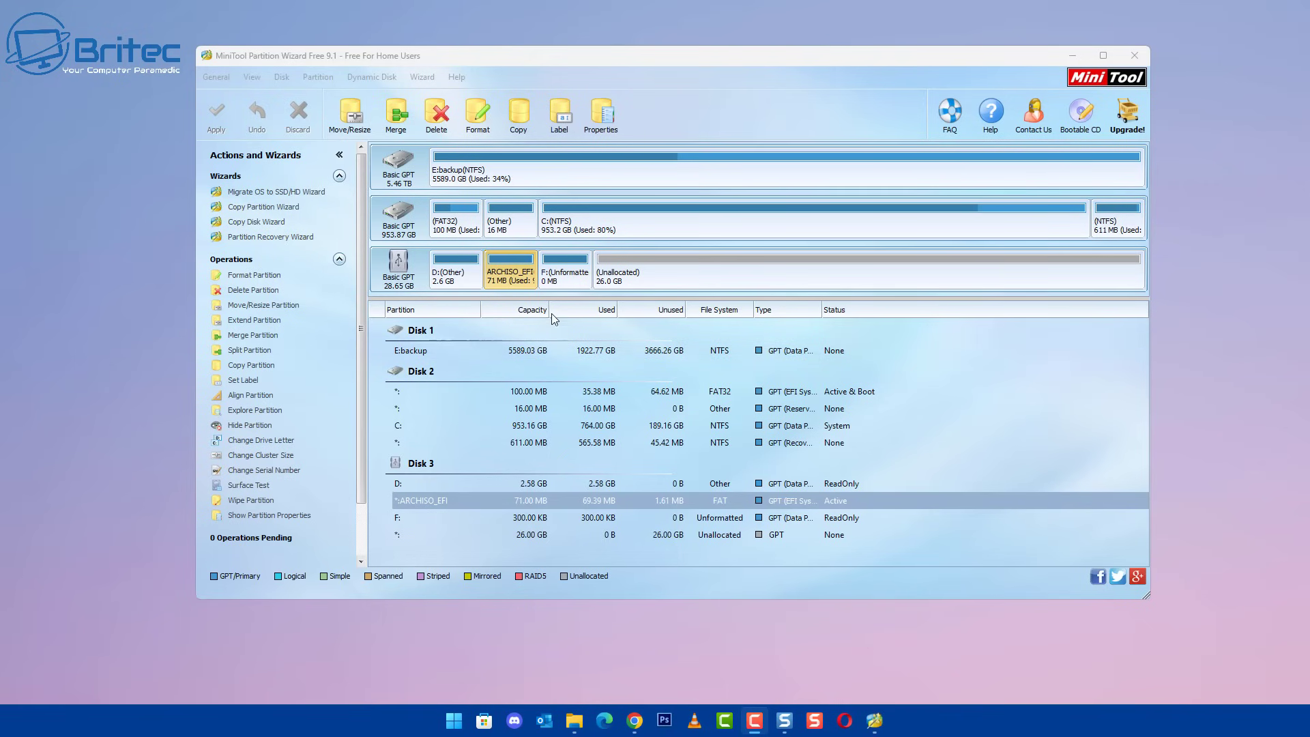
# In MiniTool Partition Wizard, queue Delete All Partitions on Disk 3 and confirm.
pyautogui.click(215, 56)
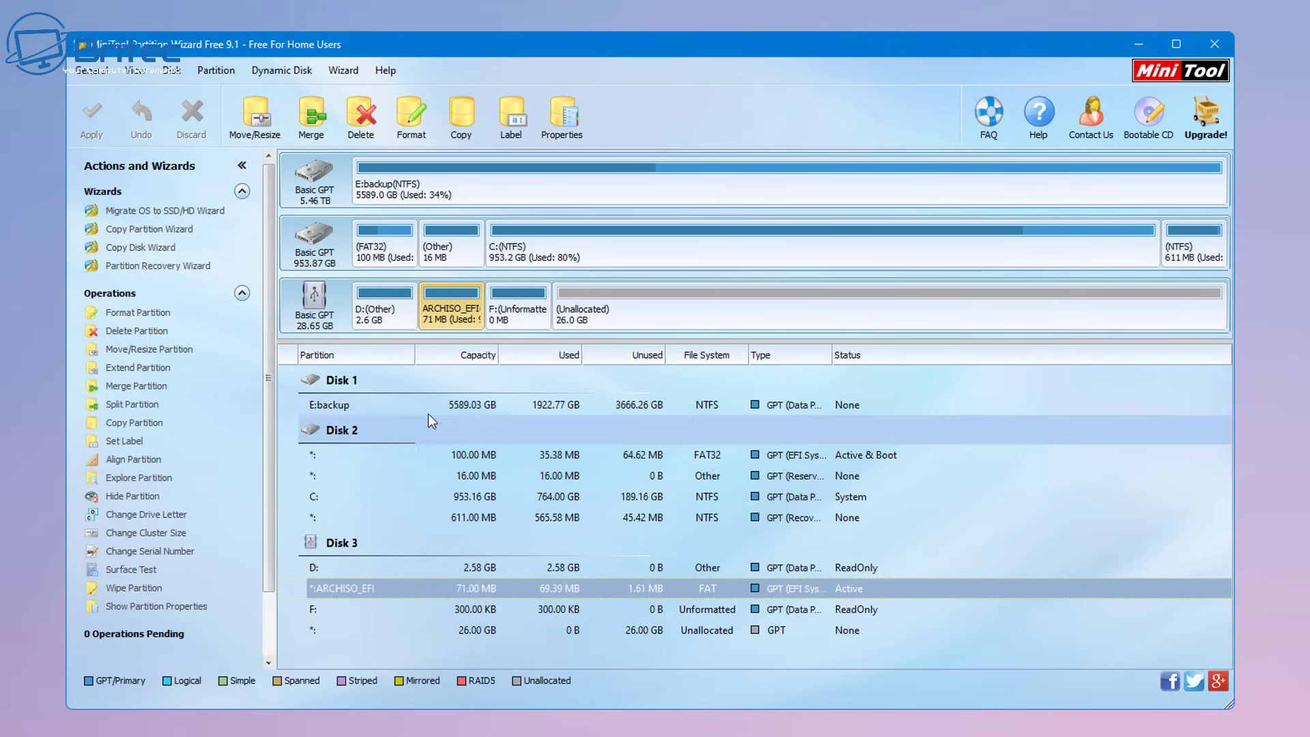
pyautogui.click(319, 316)
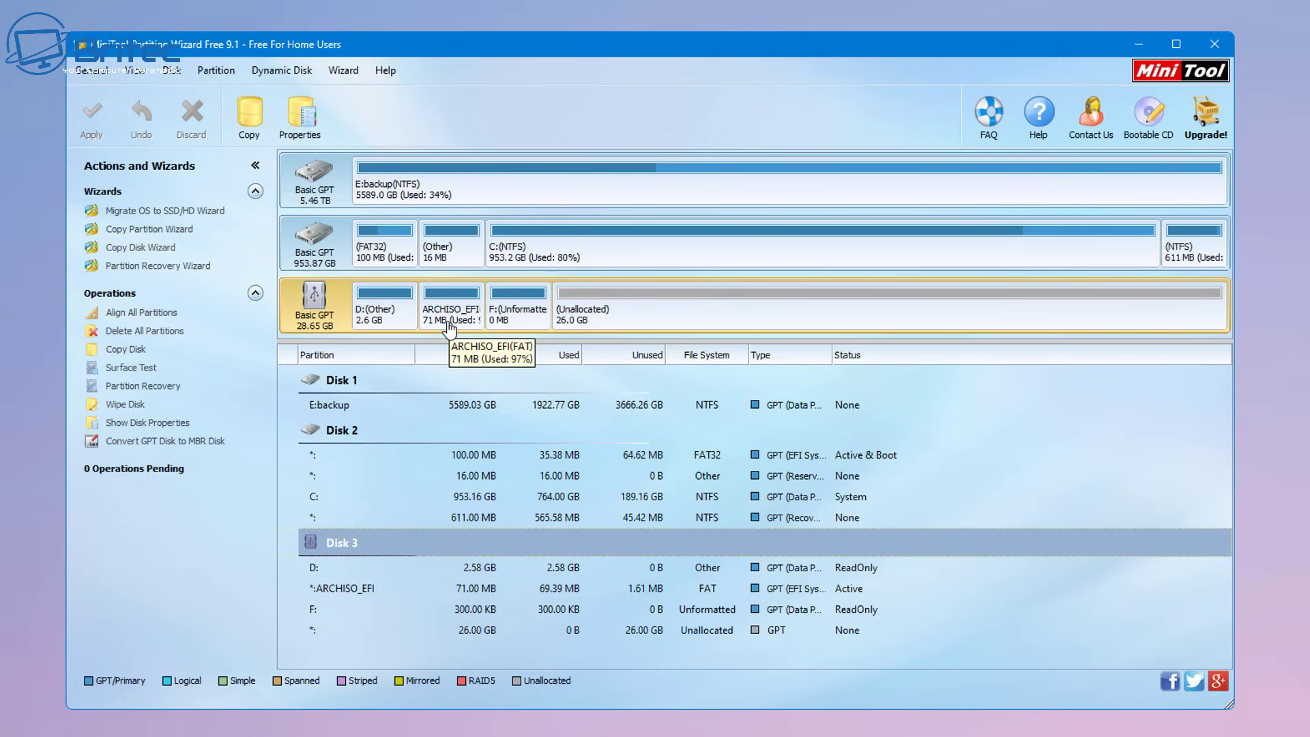
pyautogui.rightClick(314, 321)
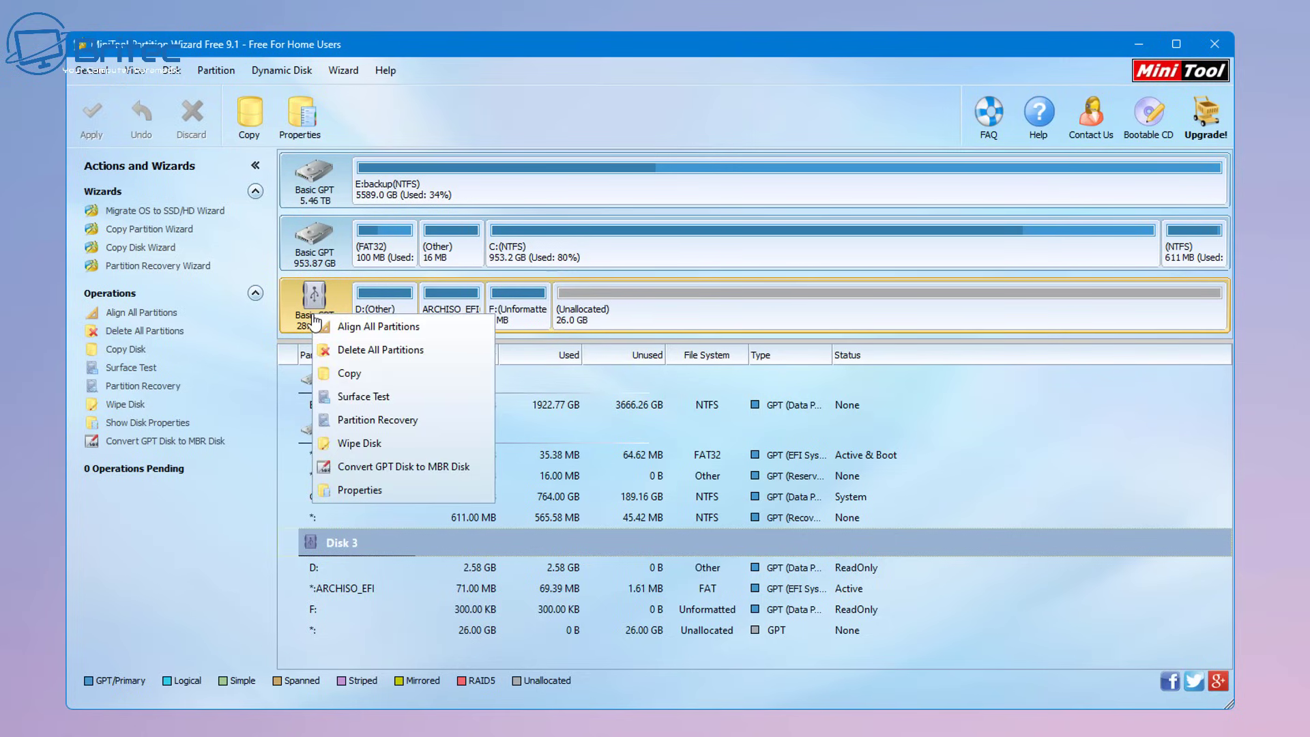
pyautogui.click(393, 350)
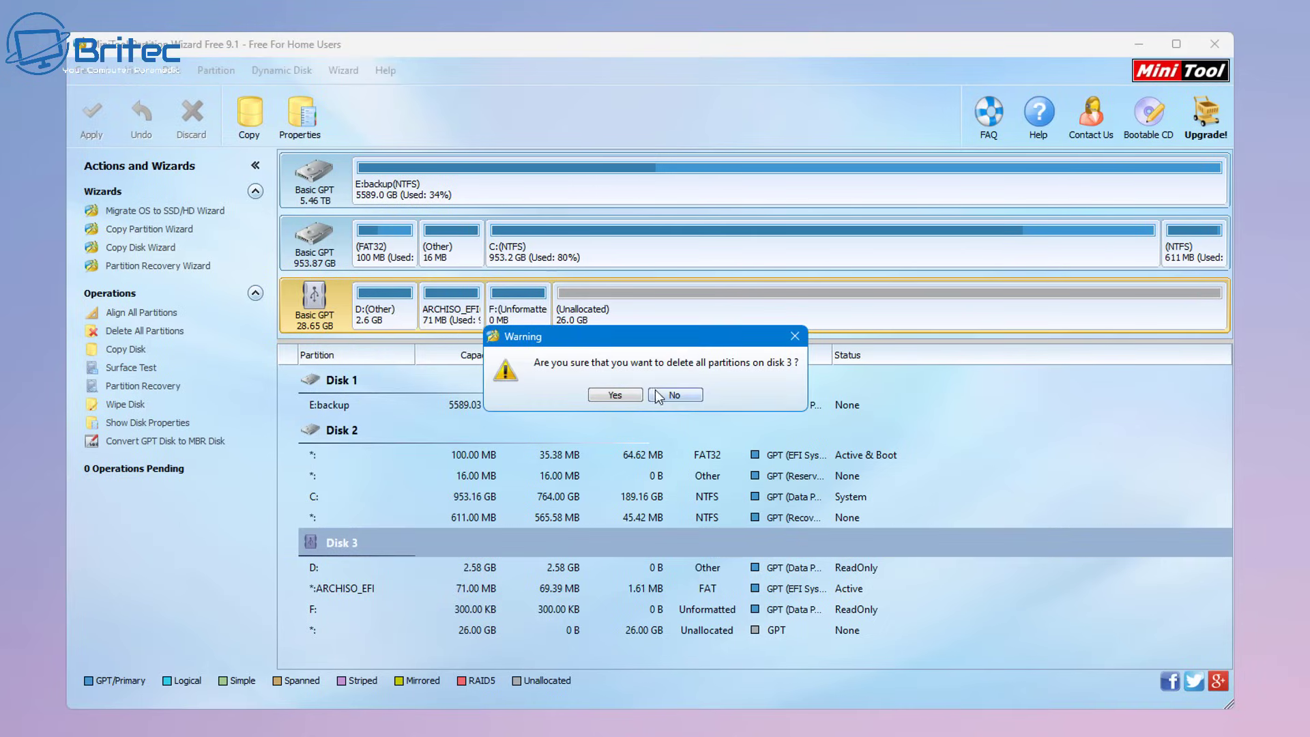
pyautogui.click(614, 396)
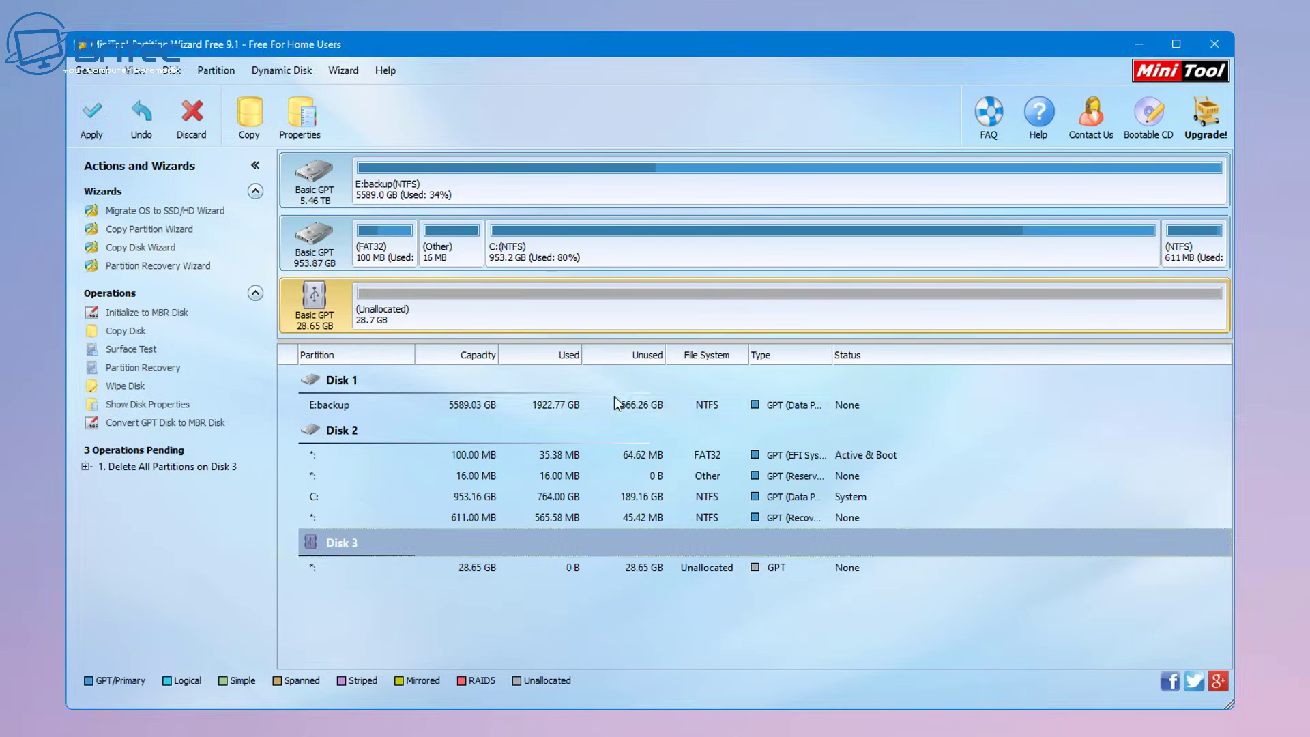
# Apply the pending deletion, dismiss the success message, and select Disk 3's 28.65 GB unallocated space.
pyautogui.click(93, 126)
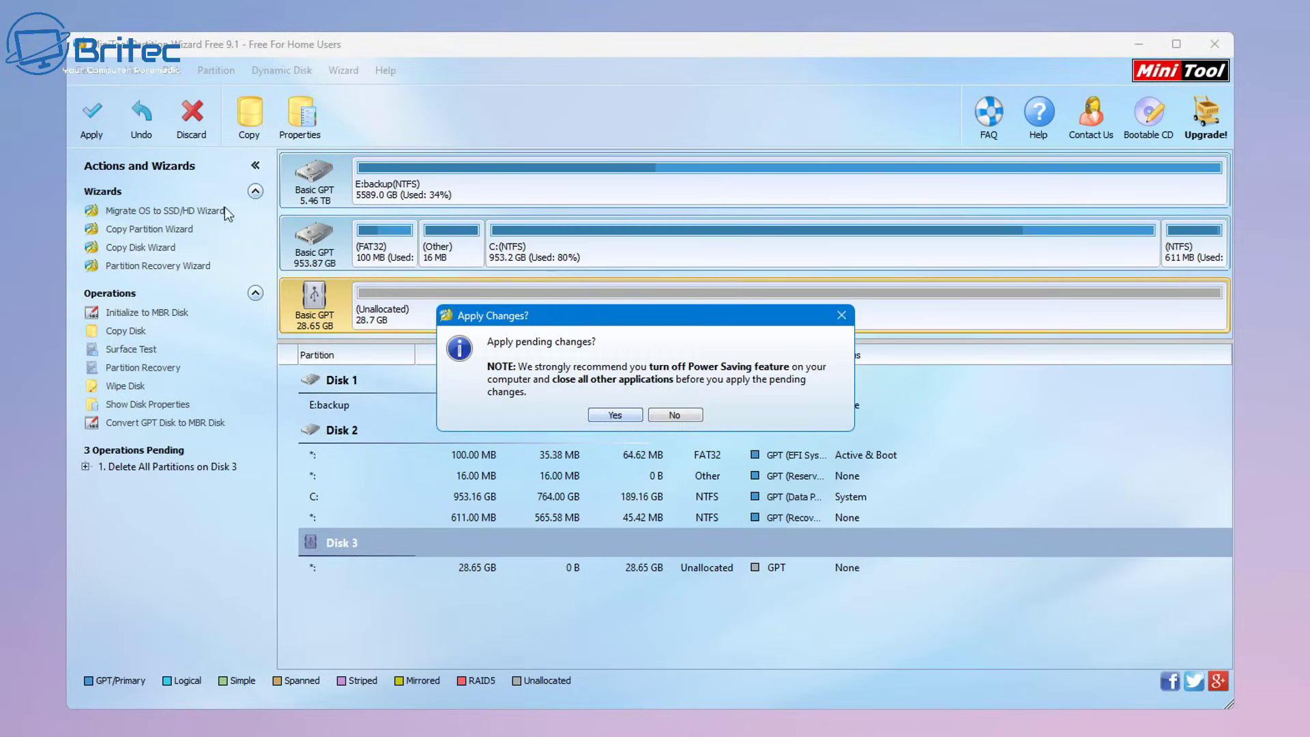
pyautogui.click(615, 416)
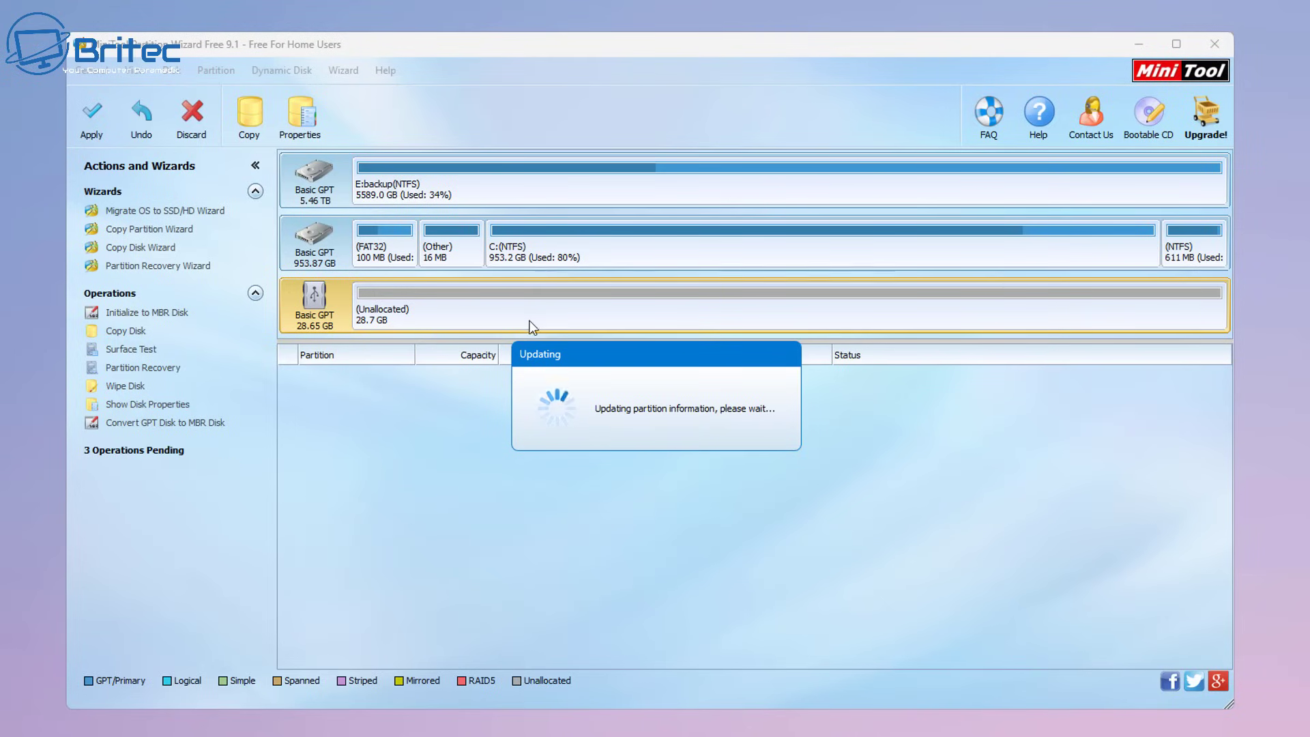
pyautogui.click(657, 398)
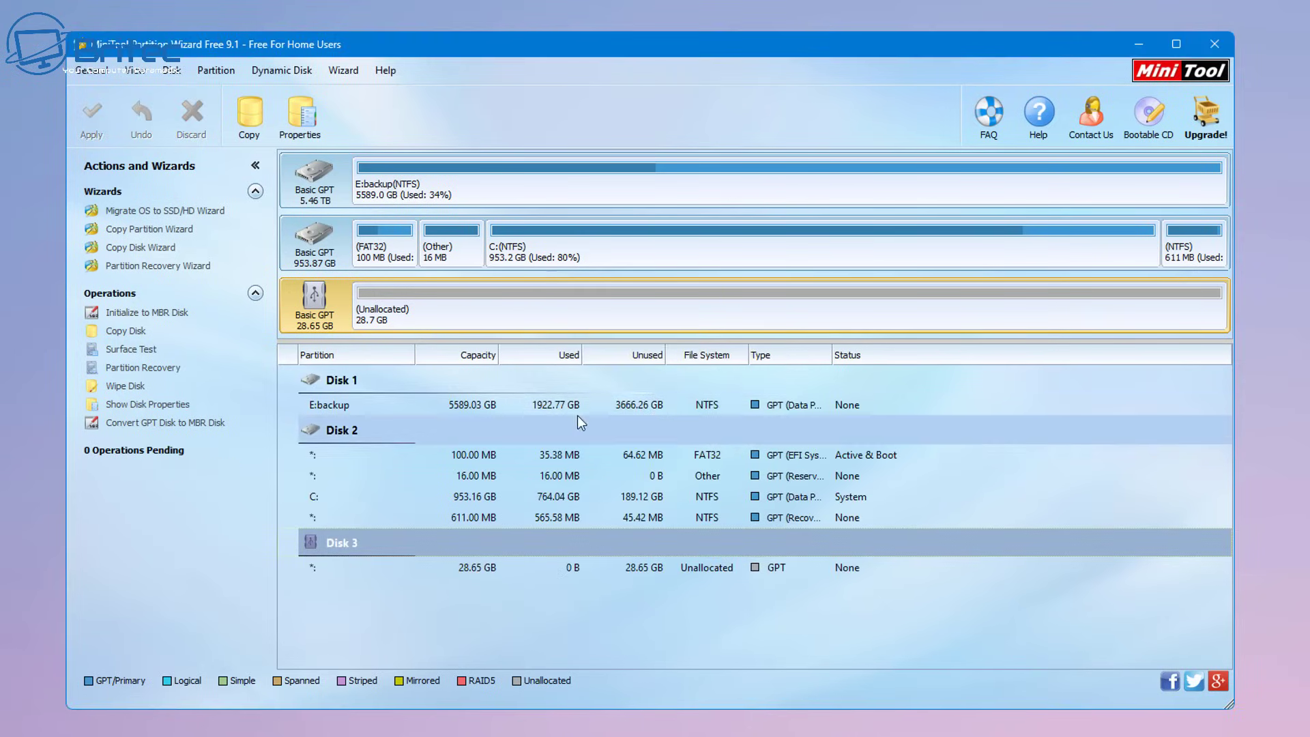
pyautogui.click(394, 313)
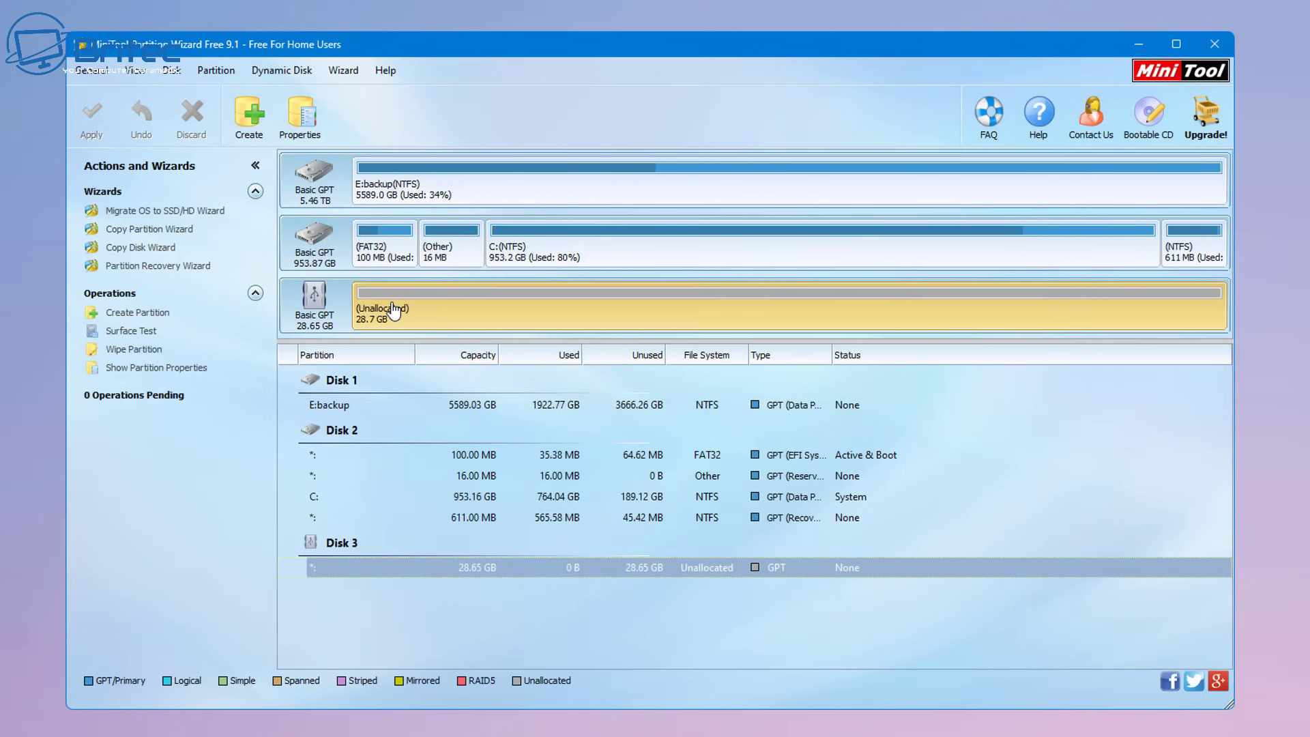
pyautogui.click(324, 314)
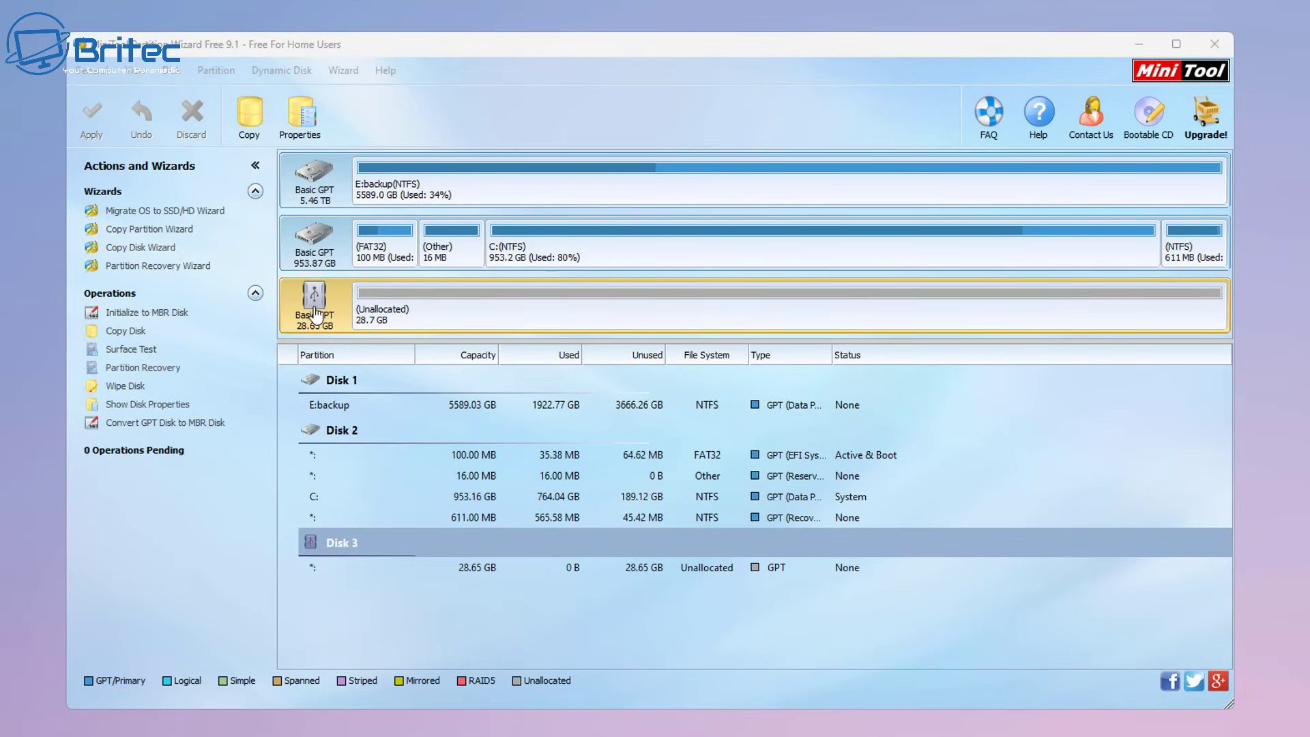
pyautogui.click(384, 316)
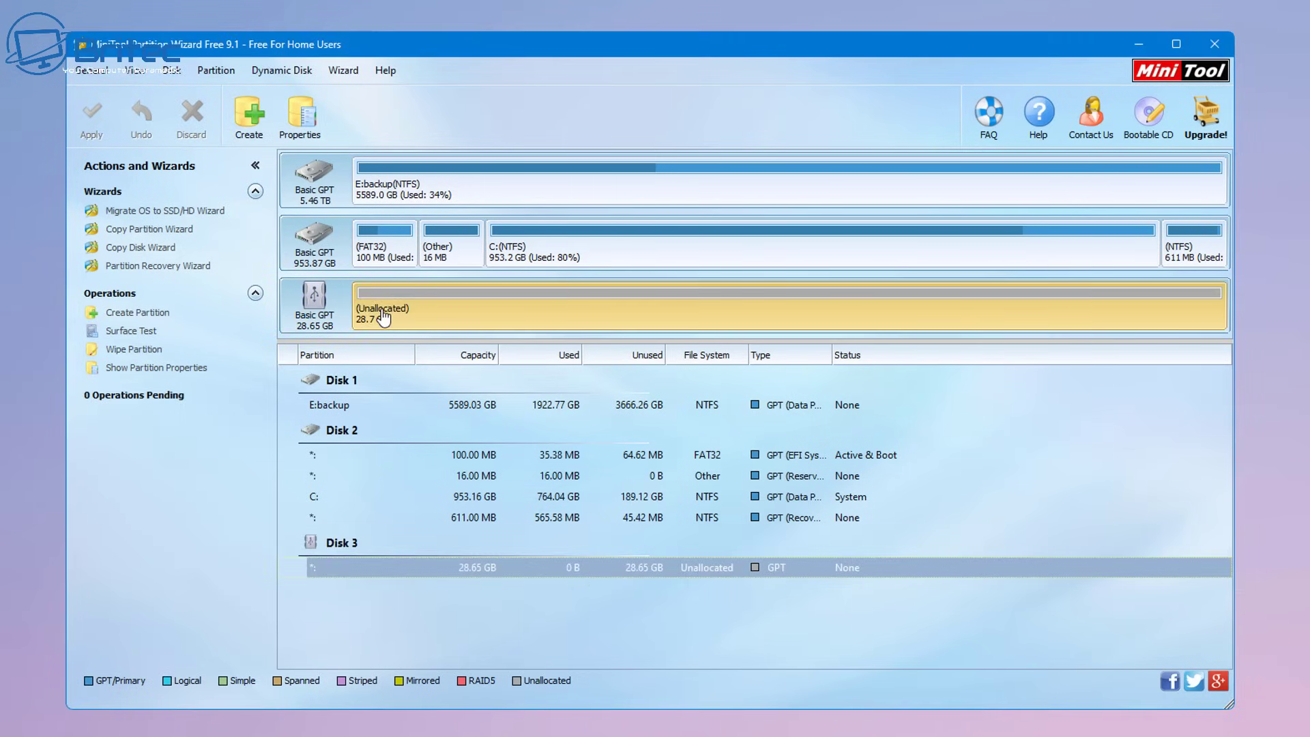
# Create a primary NTFS partition labelled 'disk' (D:) in Disk 3's unallocated space and apply it.
pyautogui.rightClick(423, 313)
pyautogui.click(451, 314)
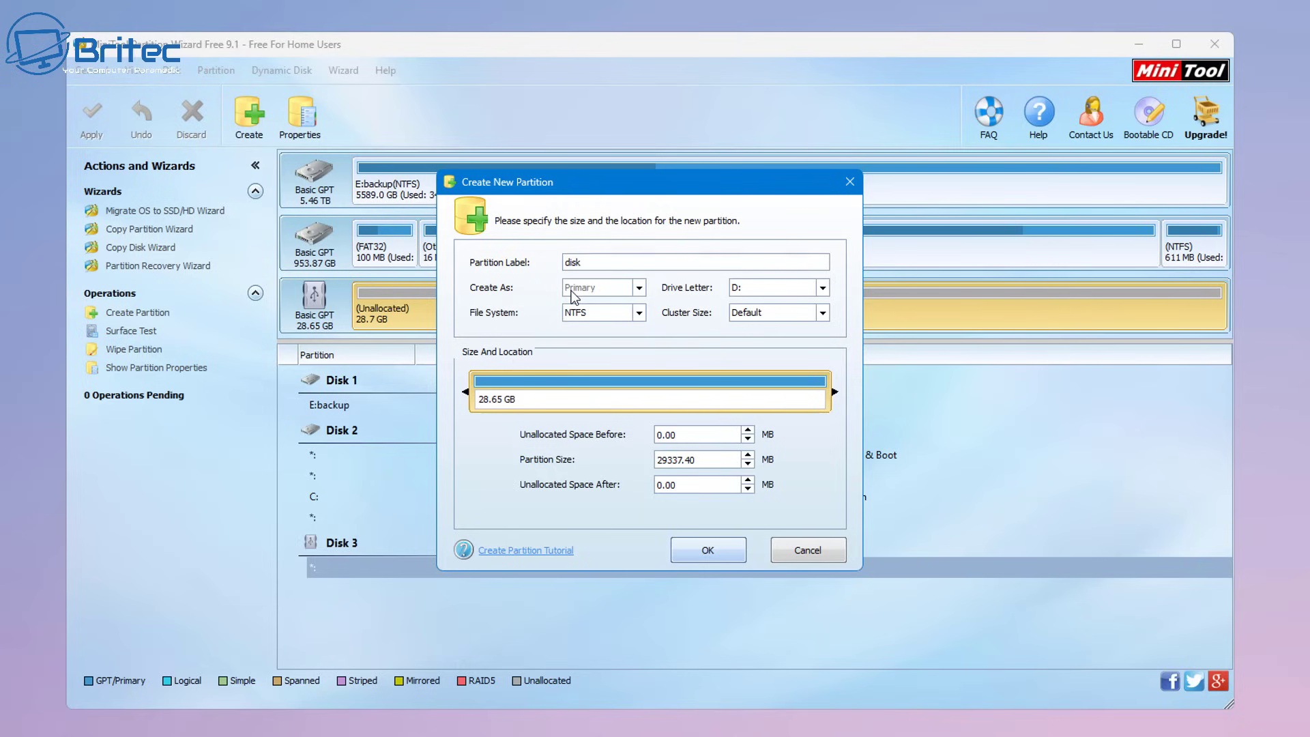
pyautogui.click(707, 550)
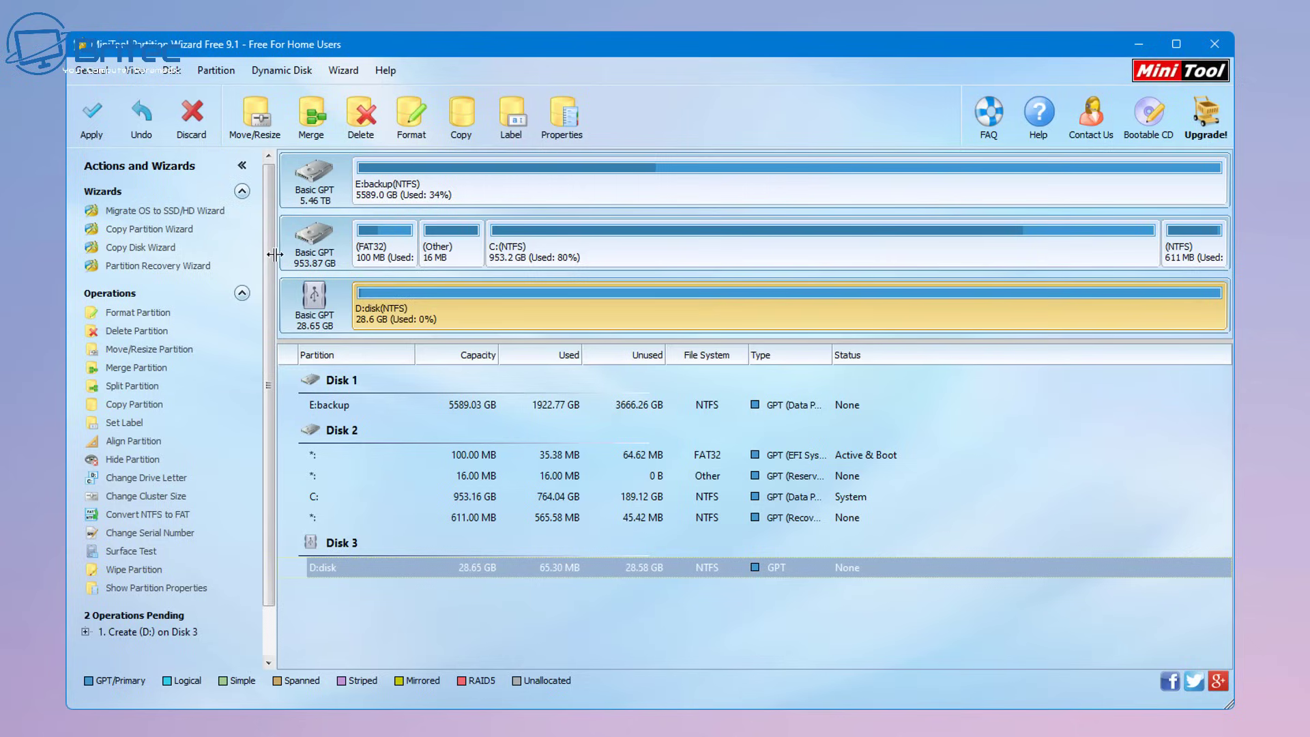
pyautogui.click(99, 118)
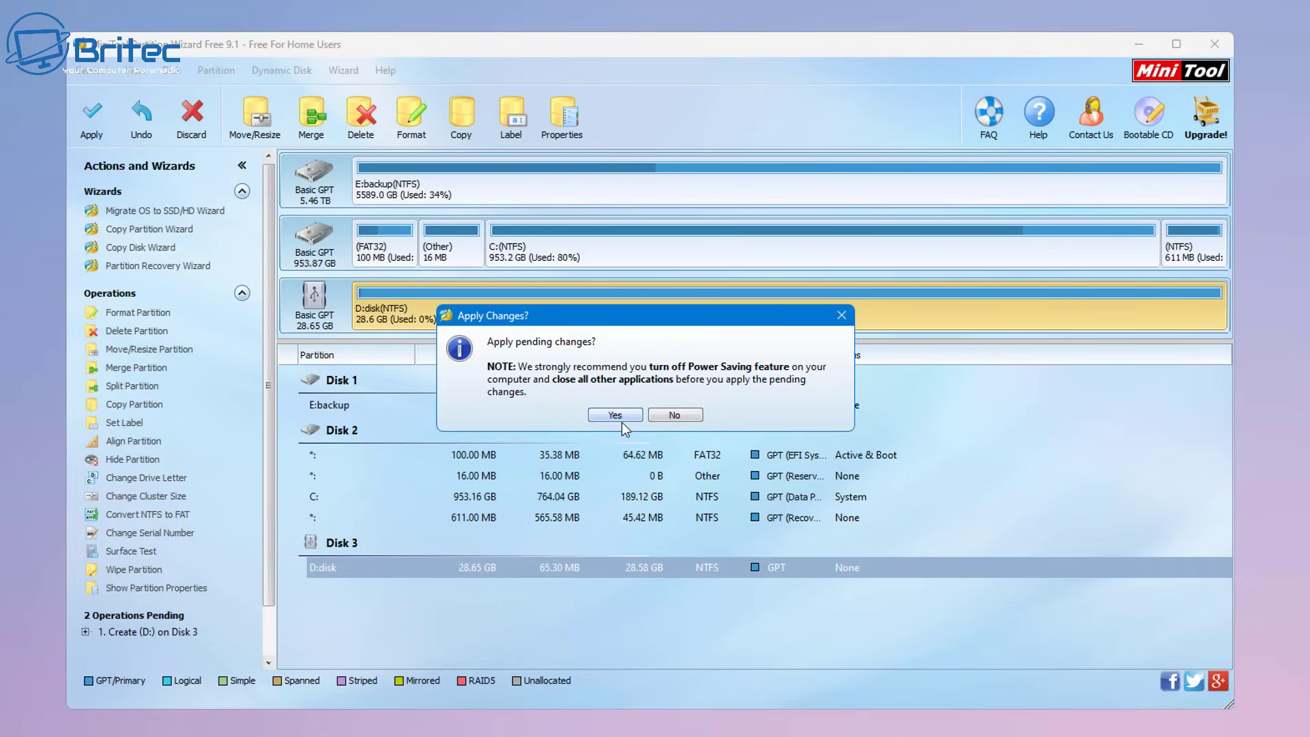
pyautogui.click(617, 416)
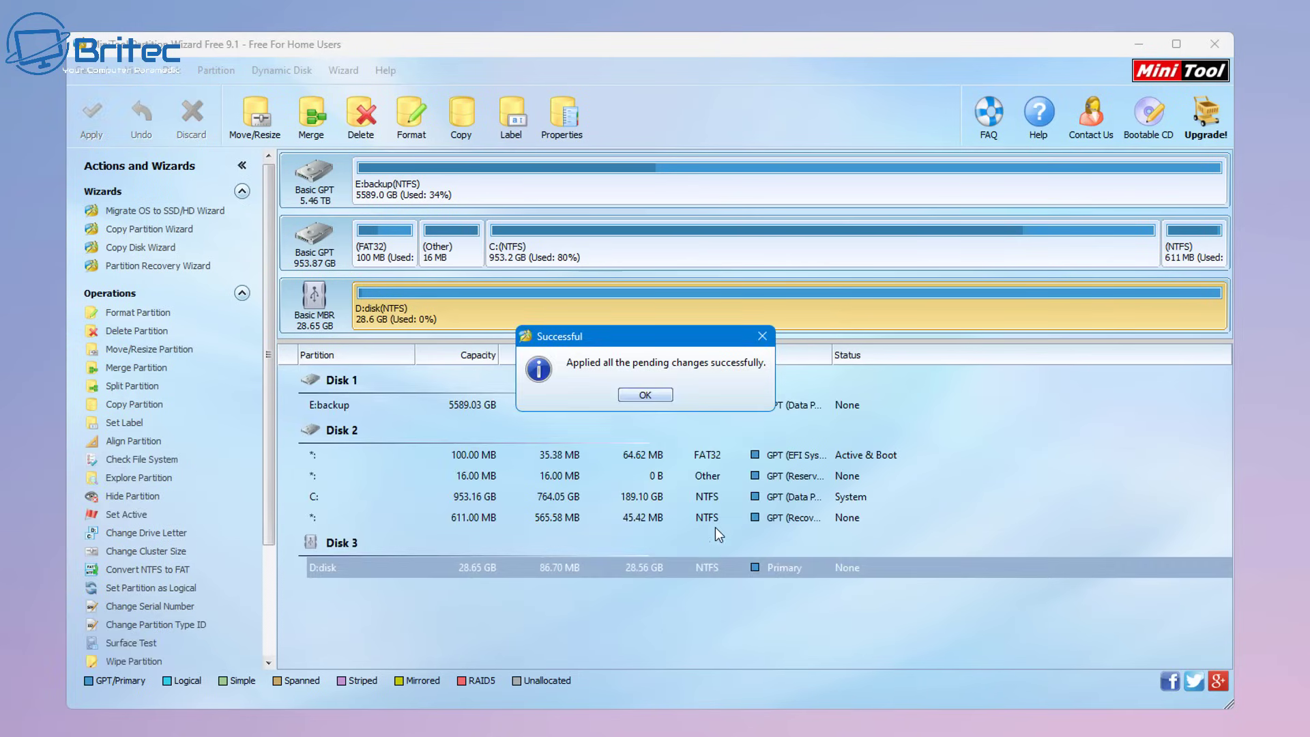
pyautogui.click(658, 404)
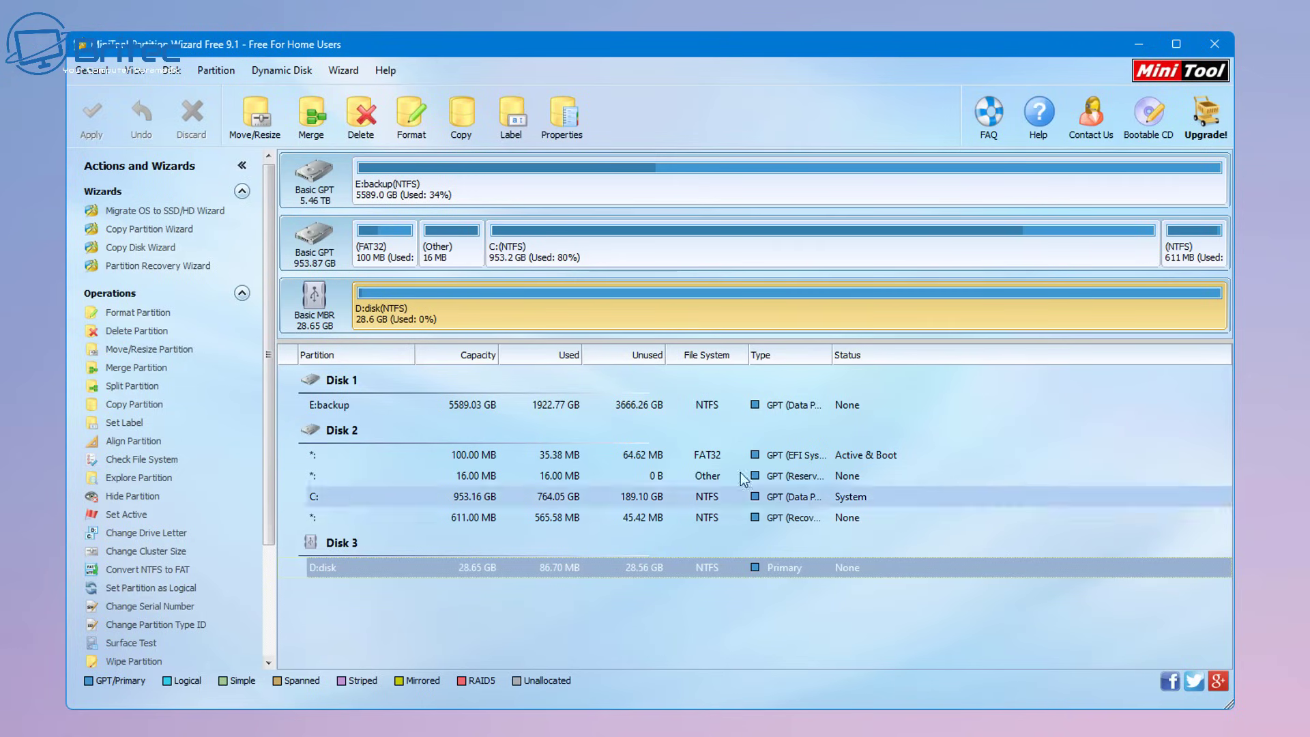
# Close MiniTool Partition Wizard and bring up the This PC window.
pyautogui.click(1212, 45)
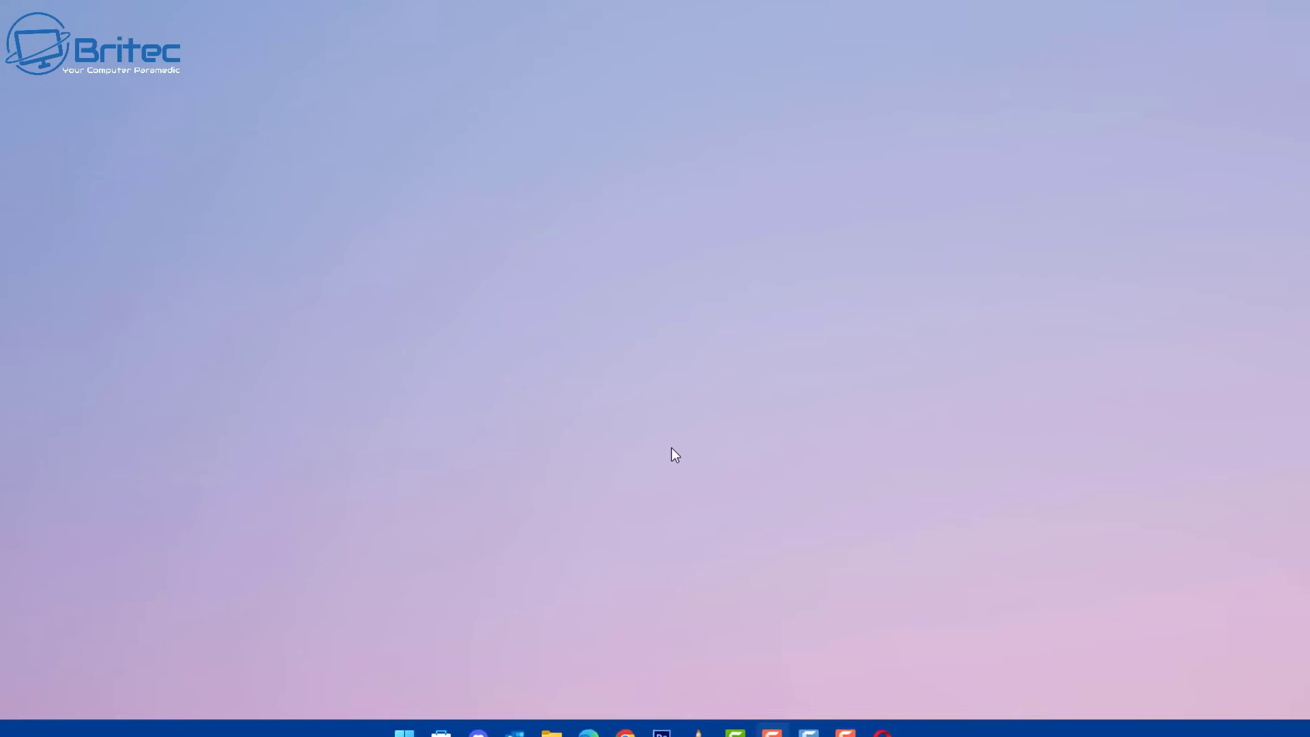
pyautogui.moveTo(552, 725)
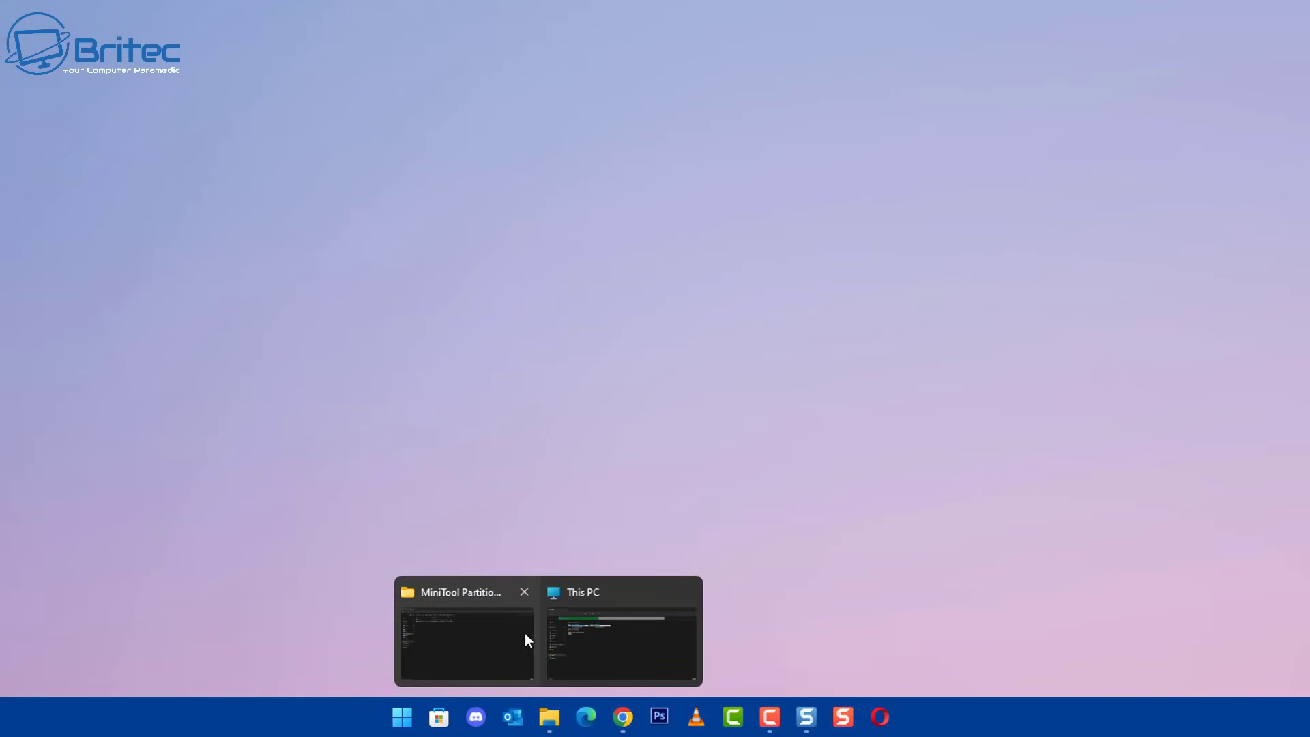
pyautogui.click(595, 628)
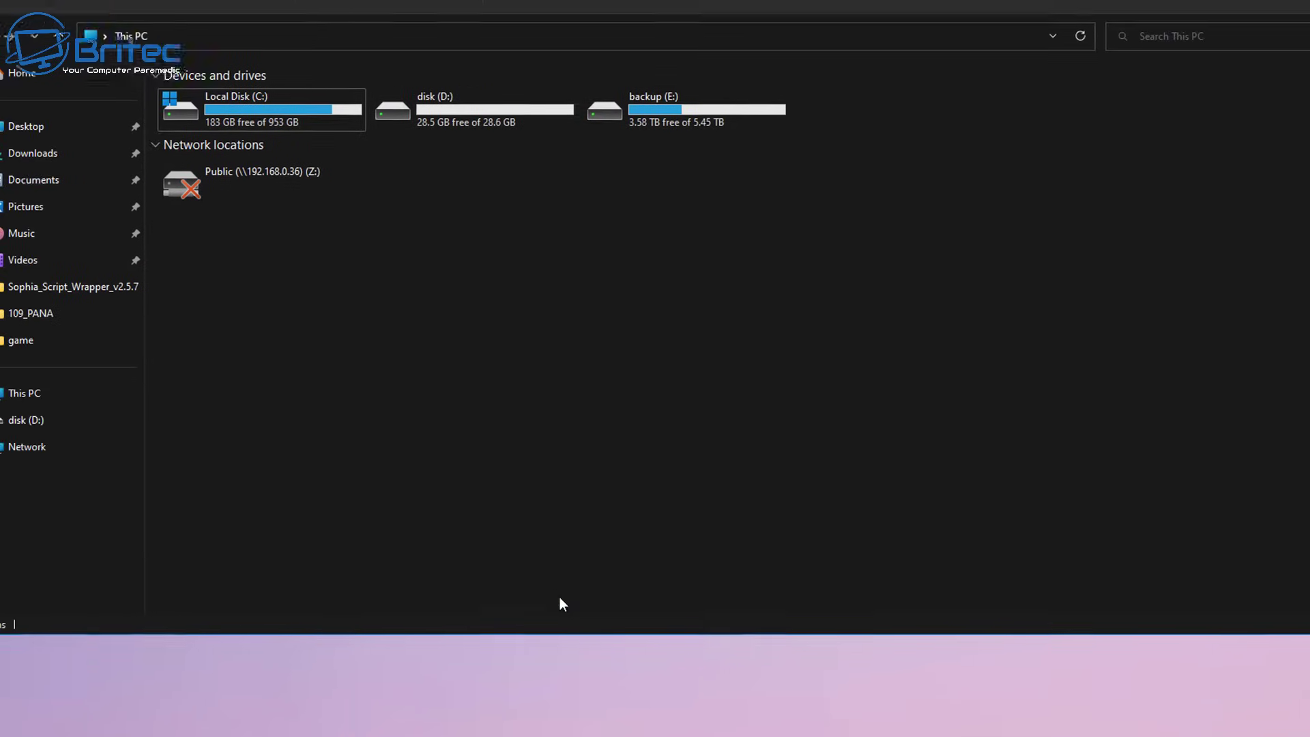
# Open disk (D:) twice to confirm it is empty, then refresh the drive list.
pyautogui.doubleClick(535, 182)
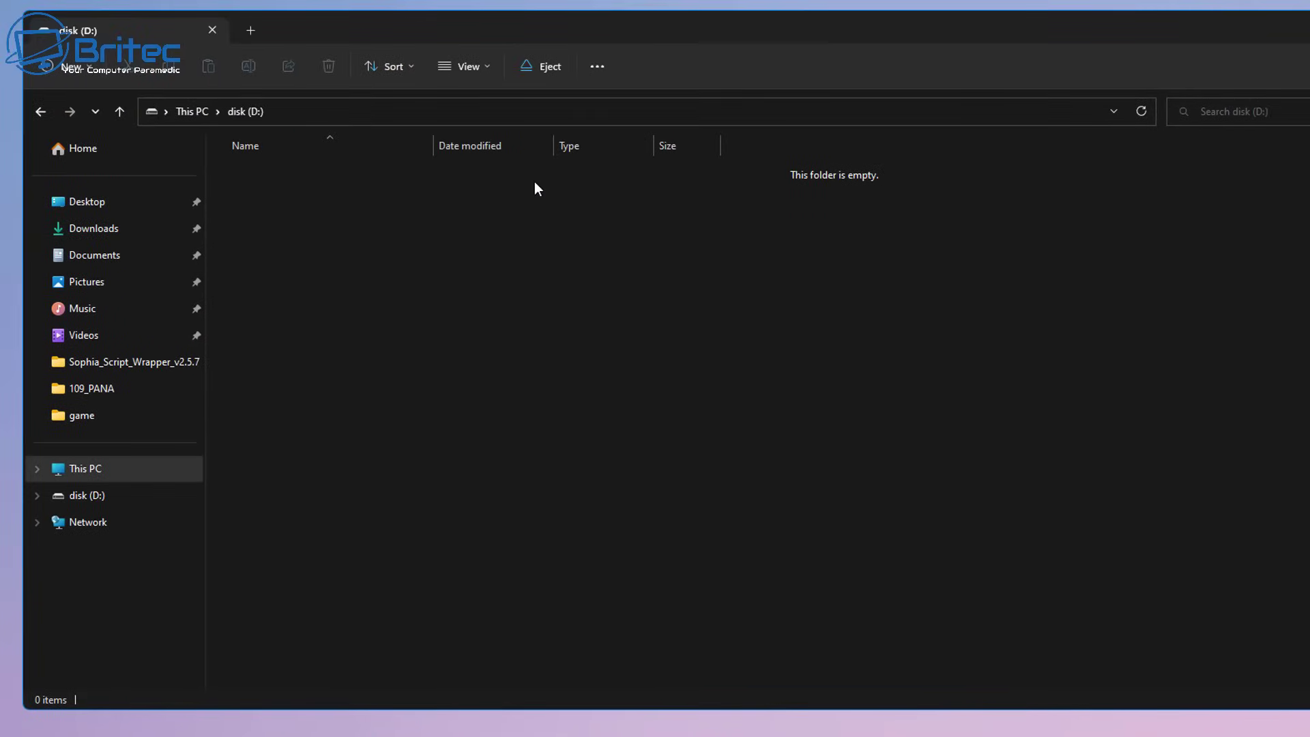
pyautogui.click(41, 112)
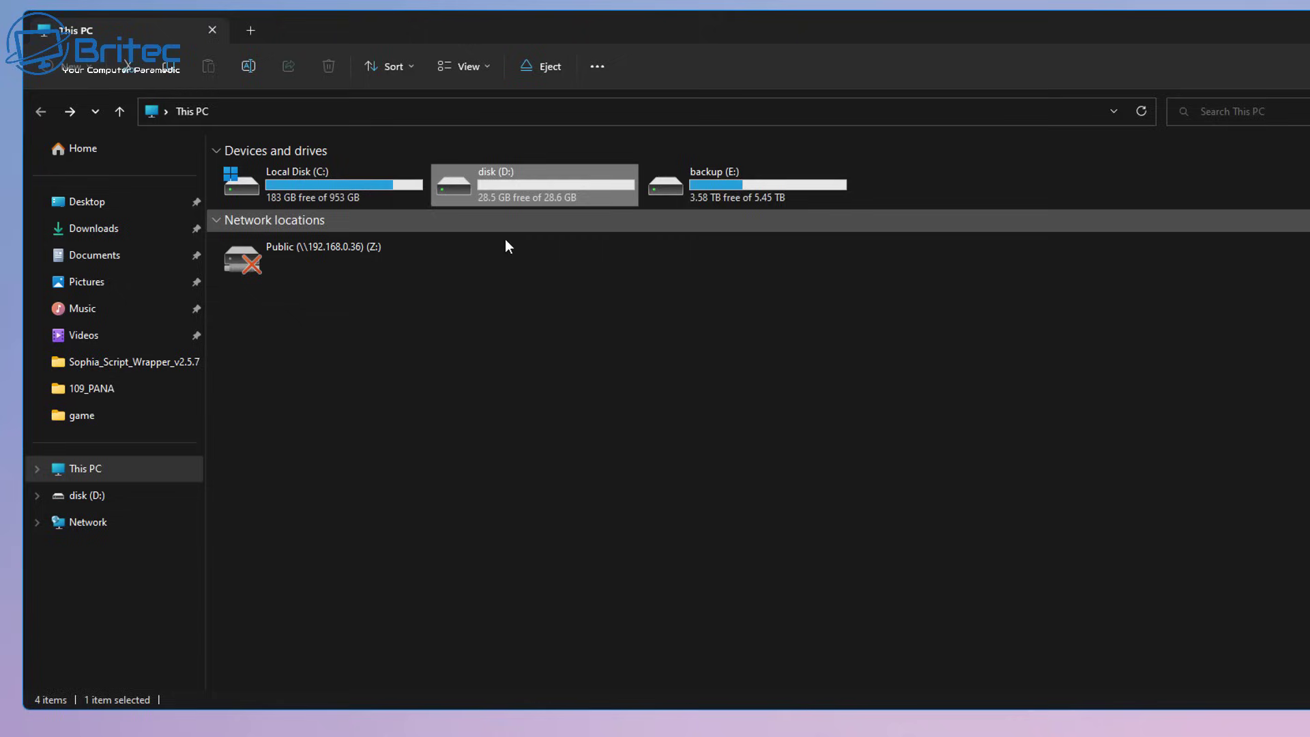
pyautogui.doubleClick(507, 182)
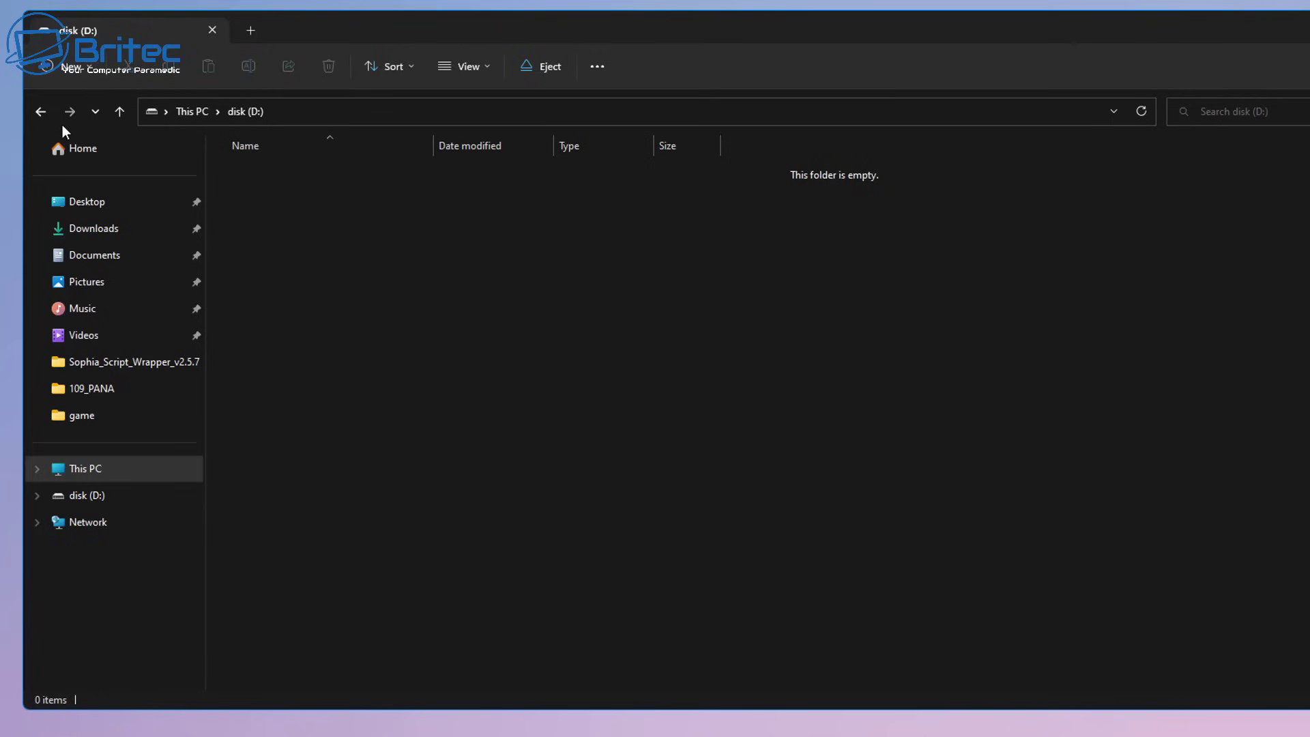
pyautogui.click(41, 112)
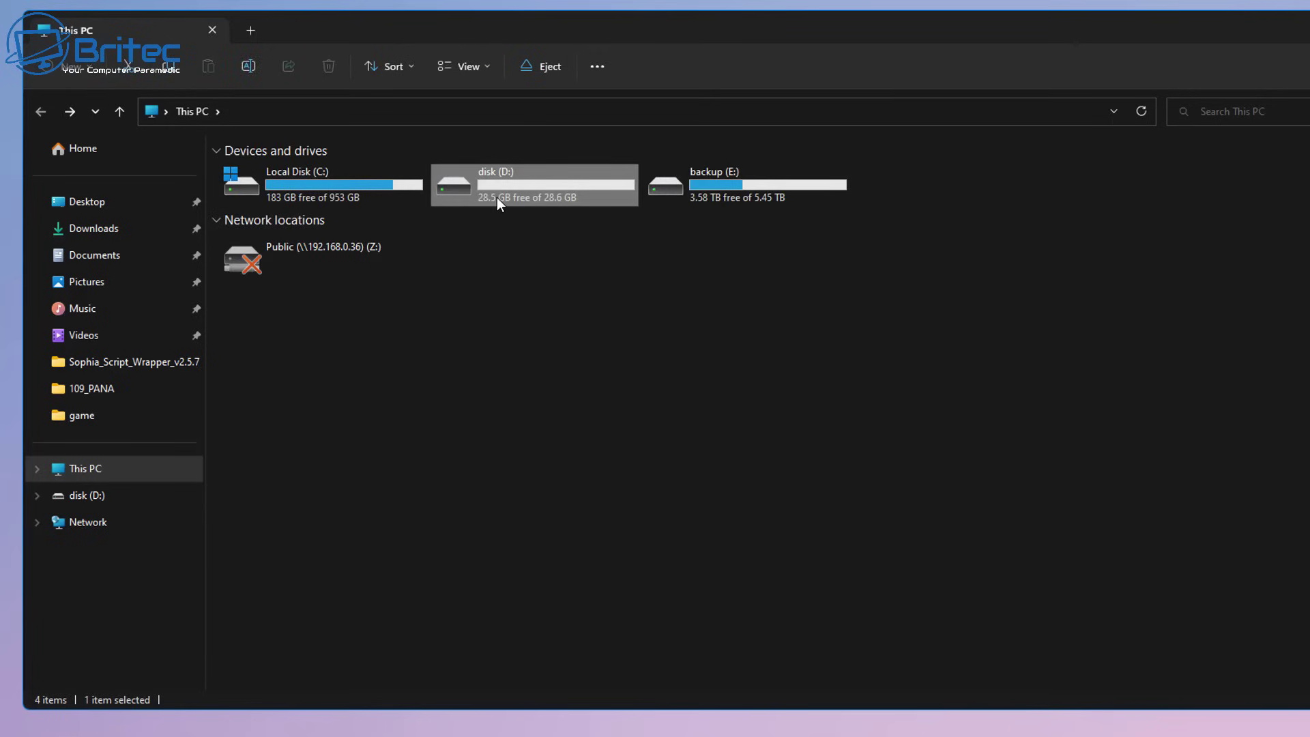
pyautogui.moveTo(496, 198)
pyautogui.press('F5')
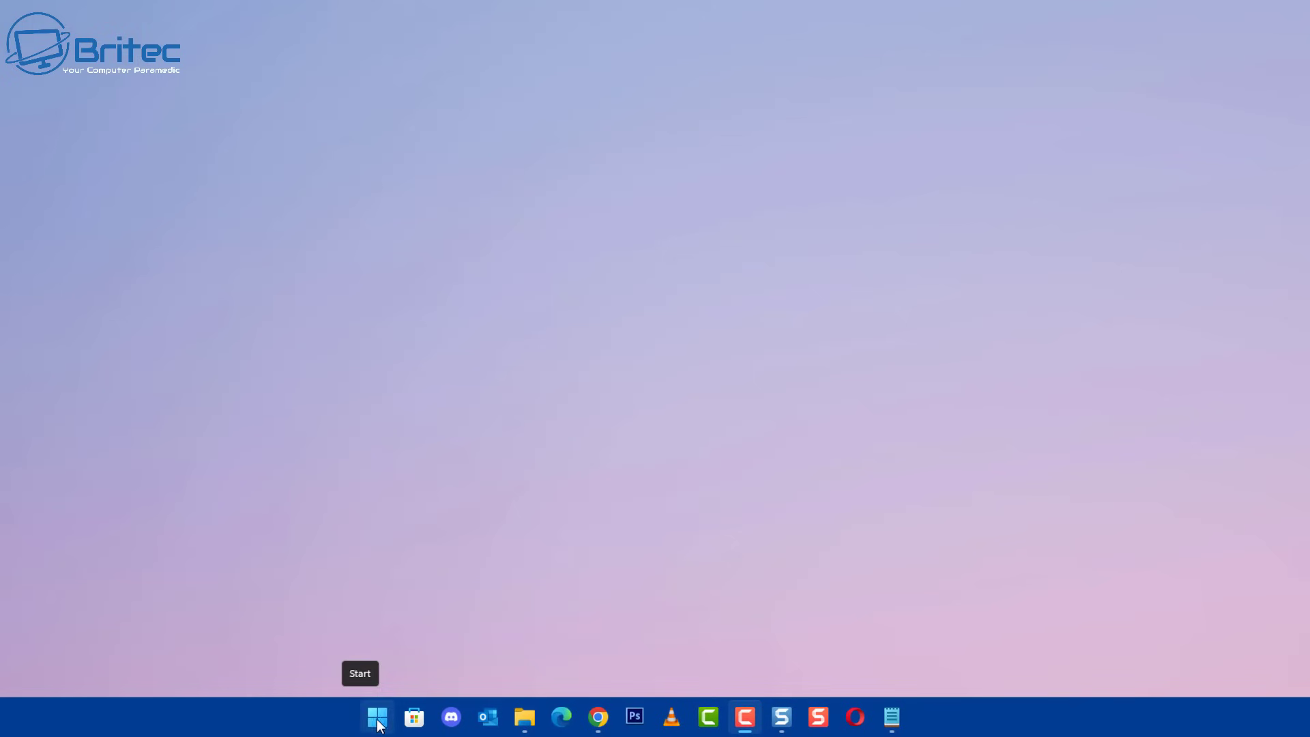
# Launch Command Prompt (cmd) as administrator.
pyautogui.click(377, 716)
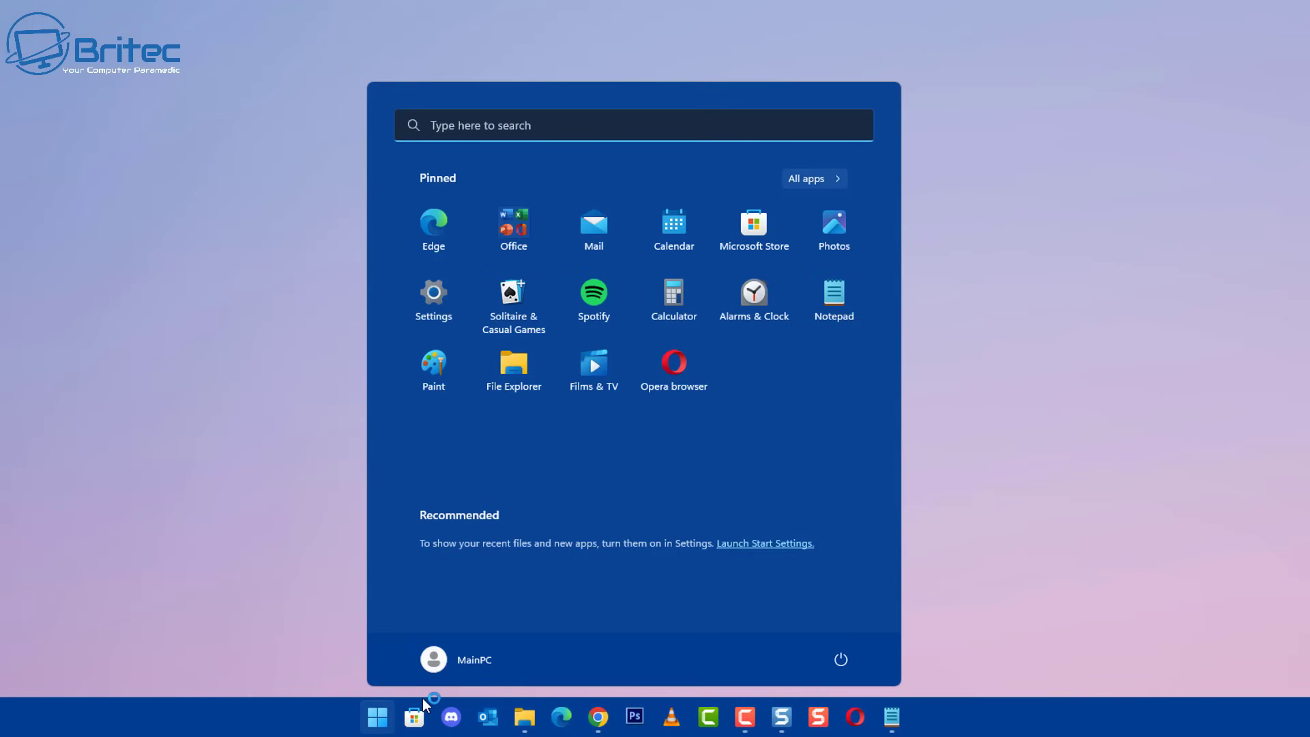
pyautogui.click(453, 125)
pyautogui.write('cmd')
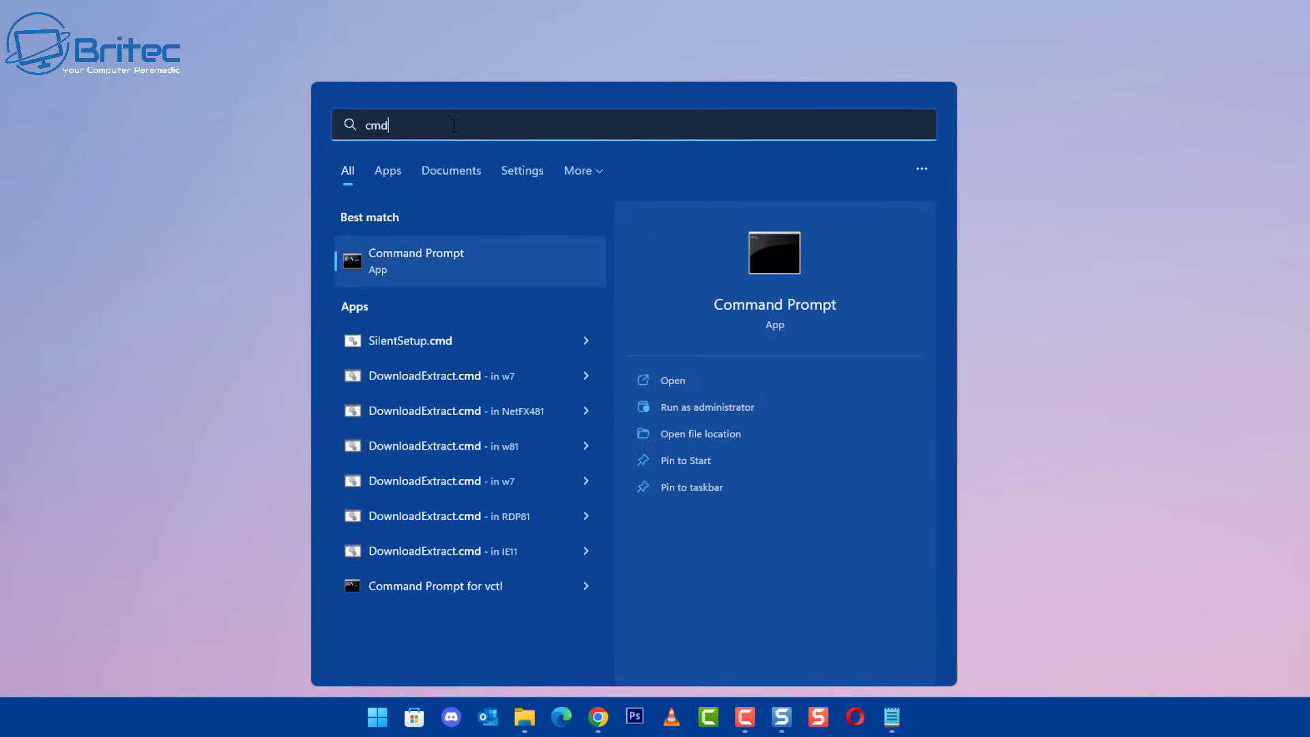
pyautogui.click(700, 406)
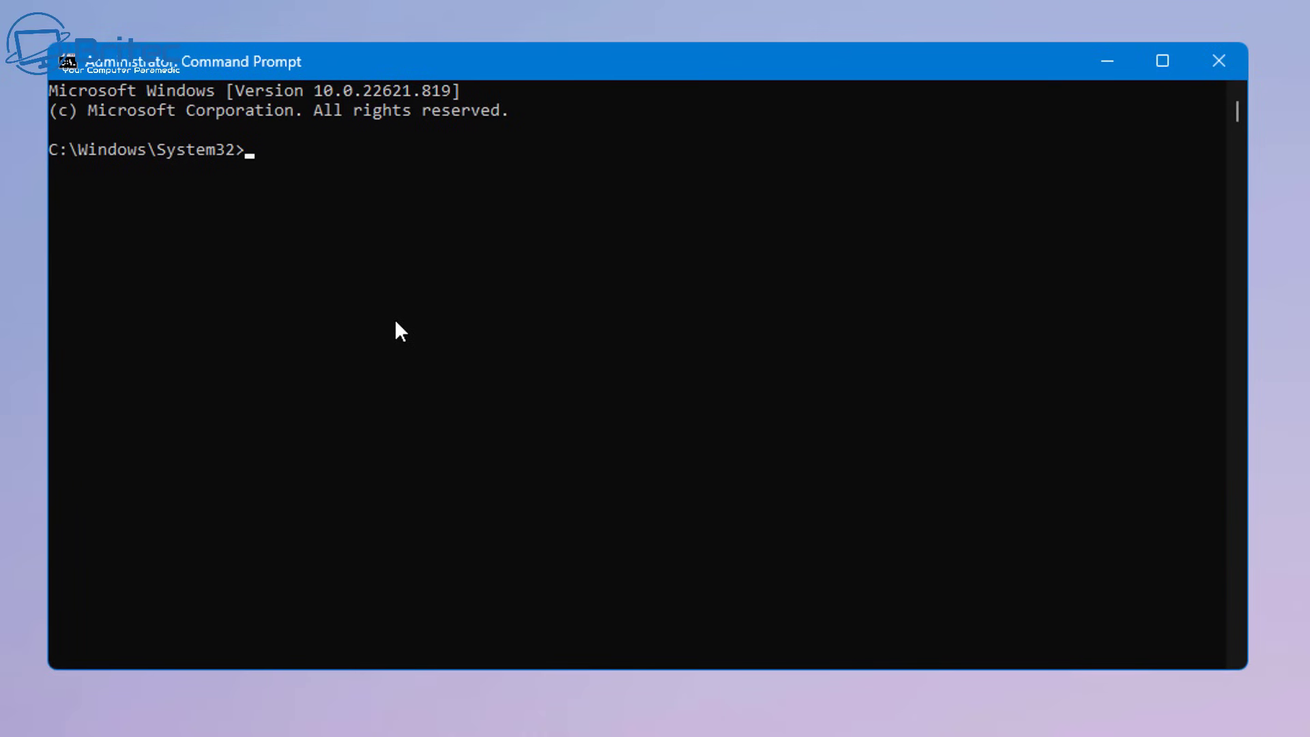
# Start DiskPart and list all disks on the computer.
pyautogui.write('diskpart')
pyautogui.press('Return')
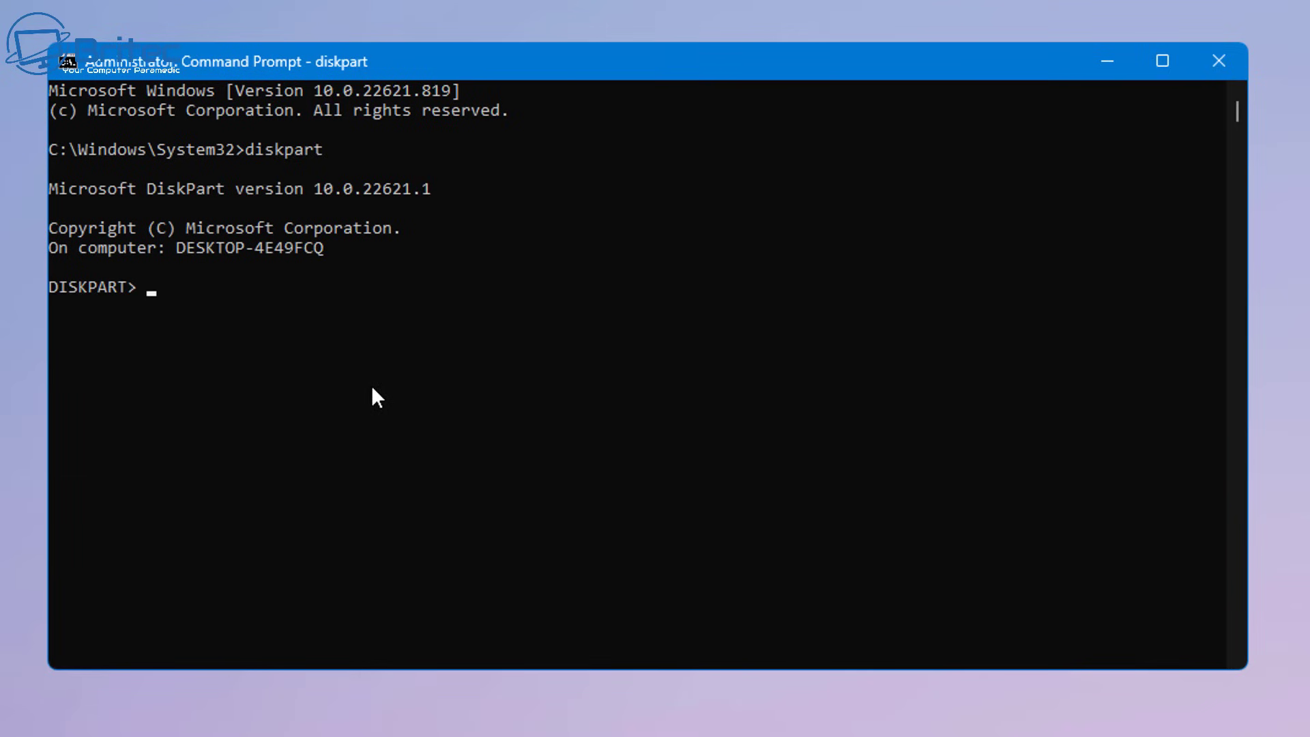
pyautogui.write('list disk')
pyautogui.press('Return')
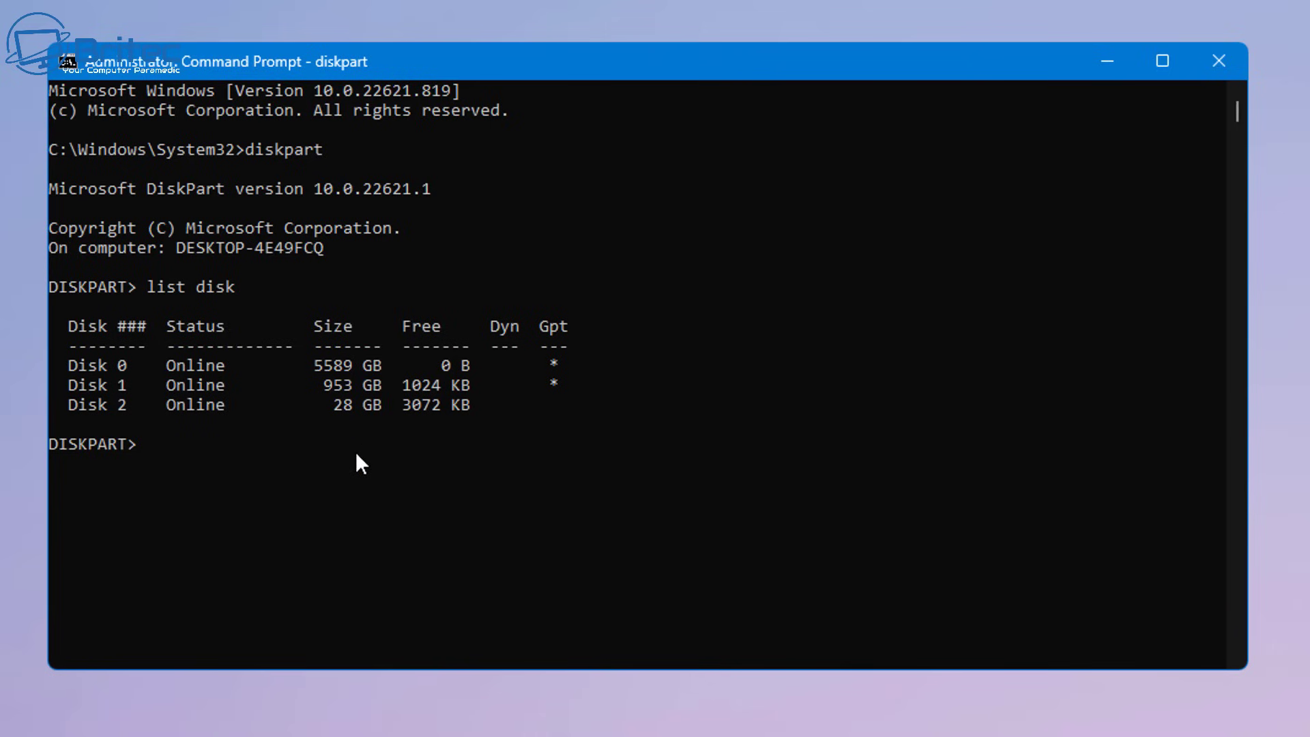
# Select the 28 GB Disk 2 and wipe it with clean.
pyautogui.write('select disk 2')
pyautogui.press('Return')
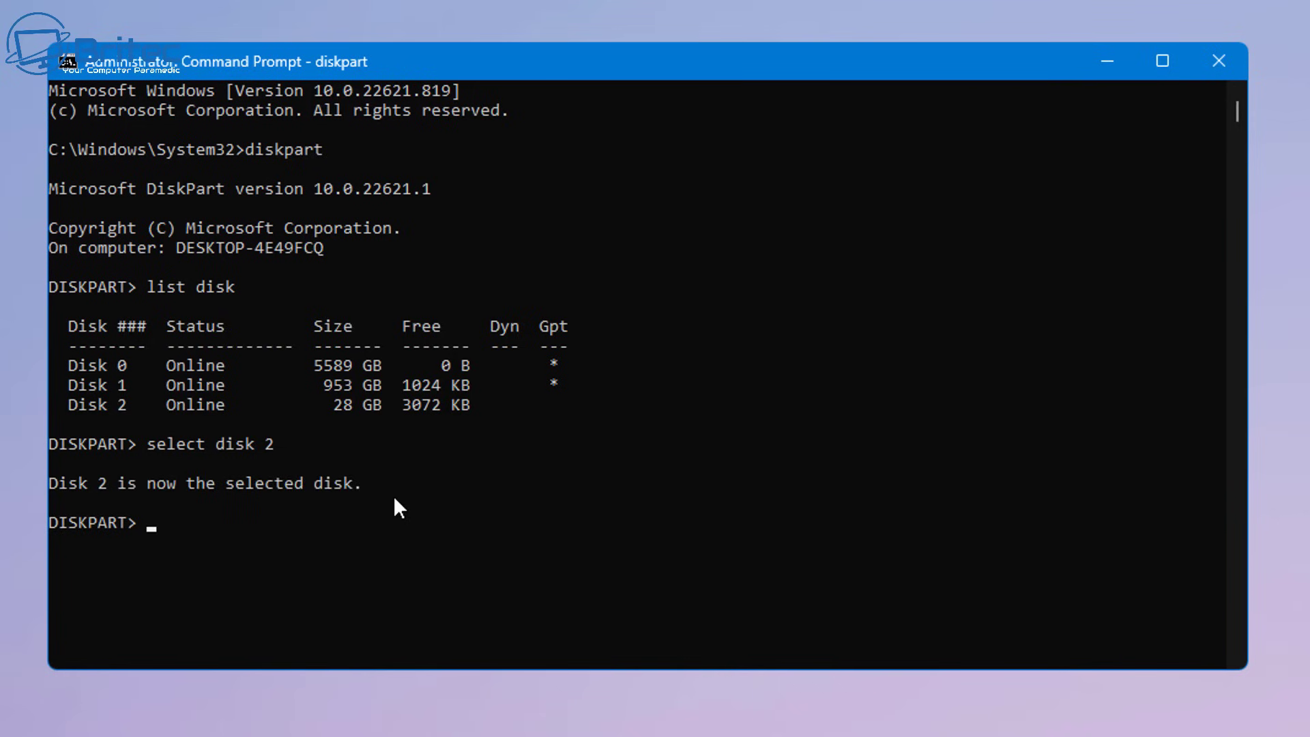
pyautogui.write('clean')
pyautogui.press('Return')
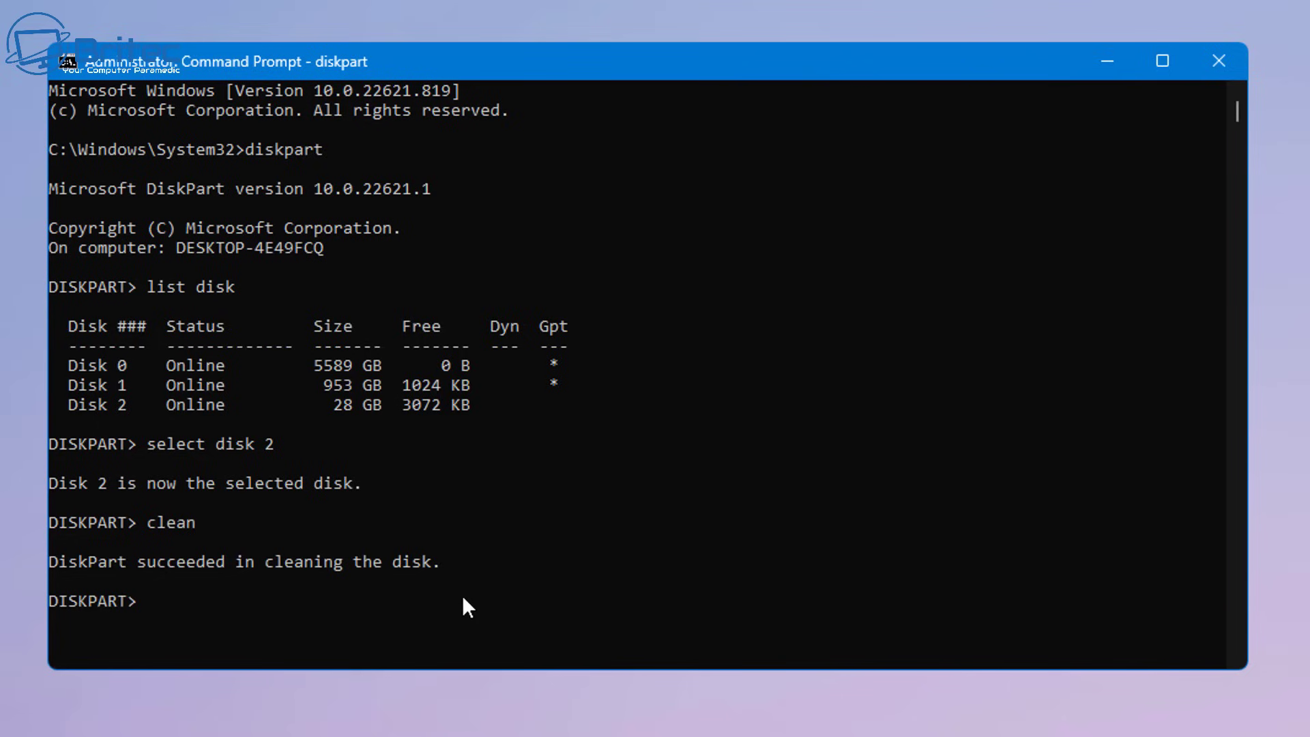
# Create a primary partition on Disk 2 and format it as NTFS.
pyautogui.write('create partition ')
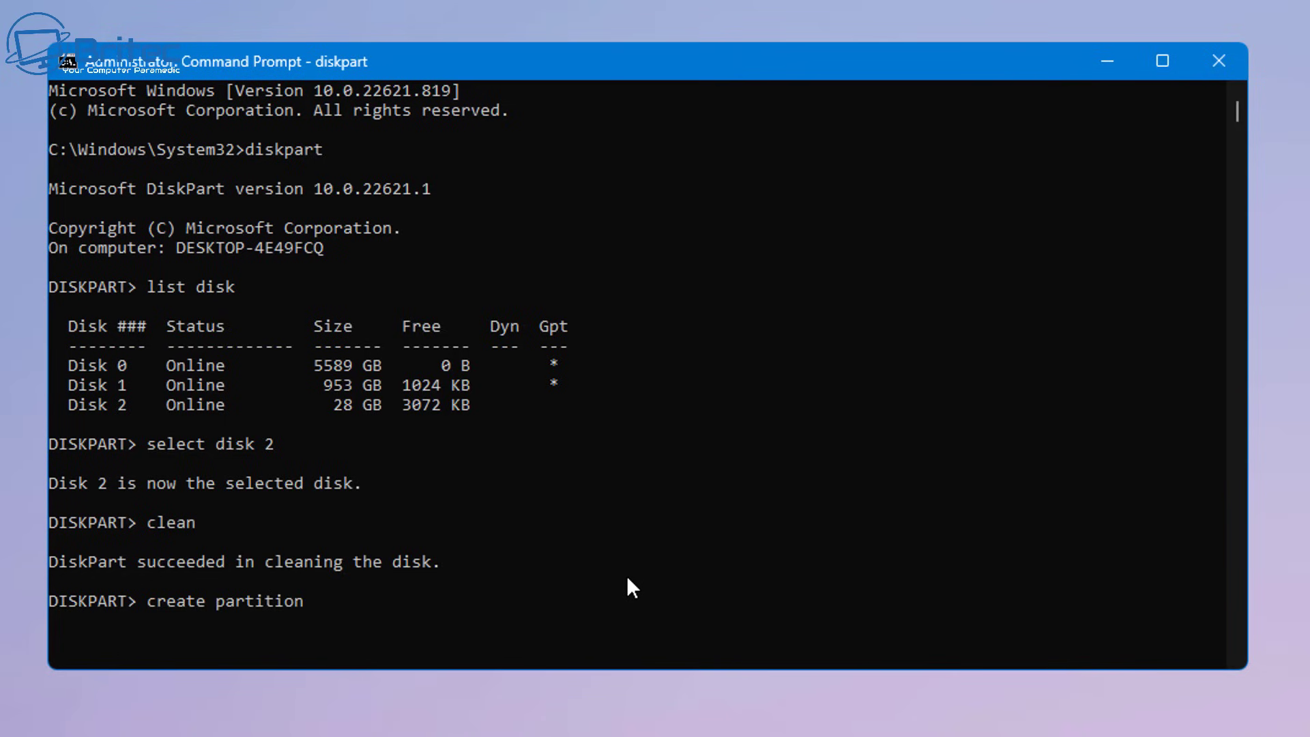
pyautogui.write('primary')
pyautogui.press('Return')
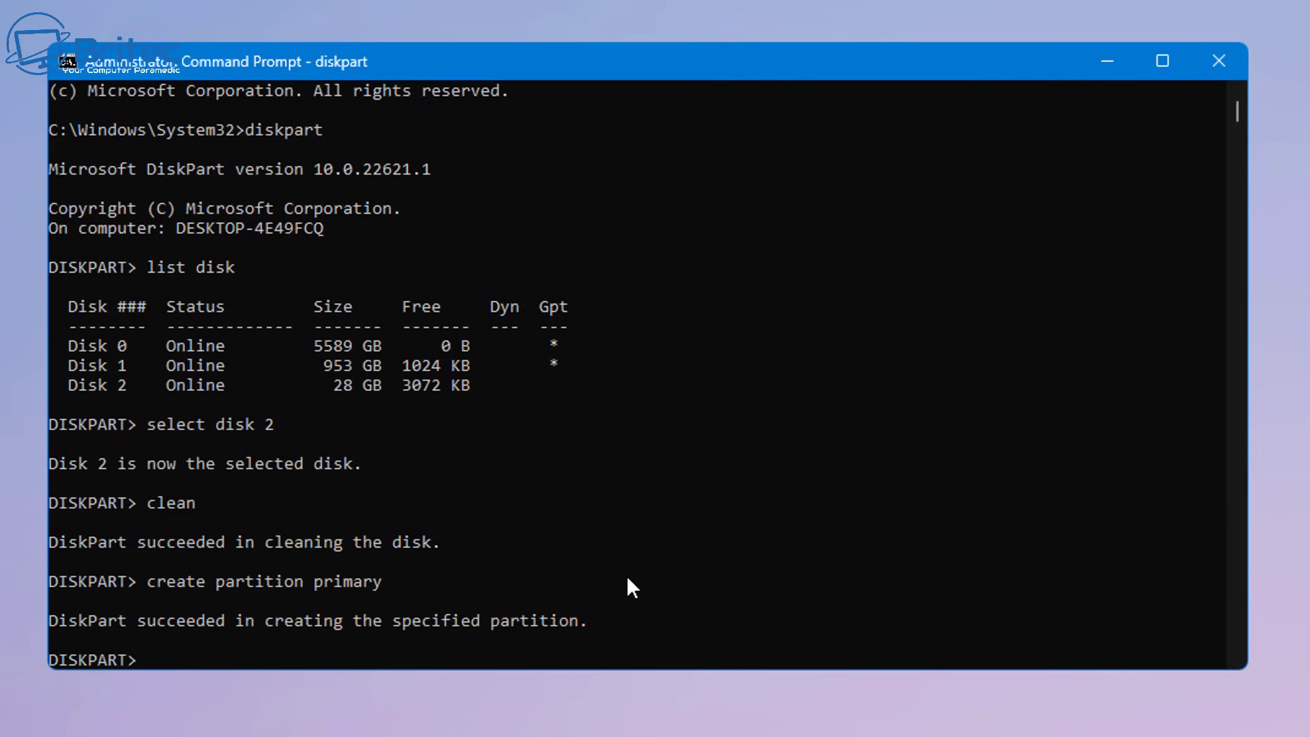
pyautogui.scroll(-1, 609, 576)
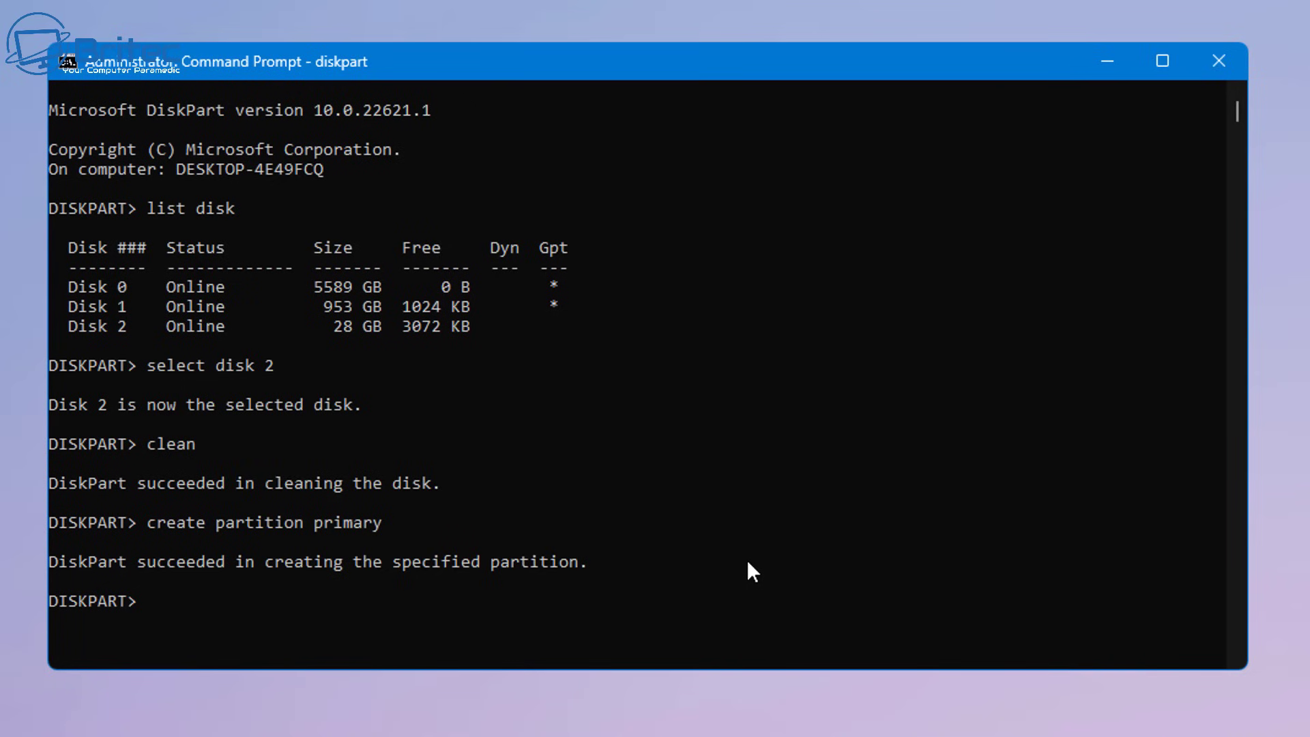
pyautogui.write('format fs=ntfs')
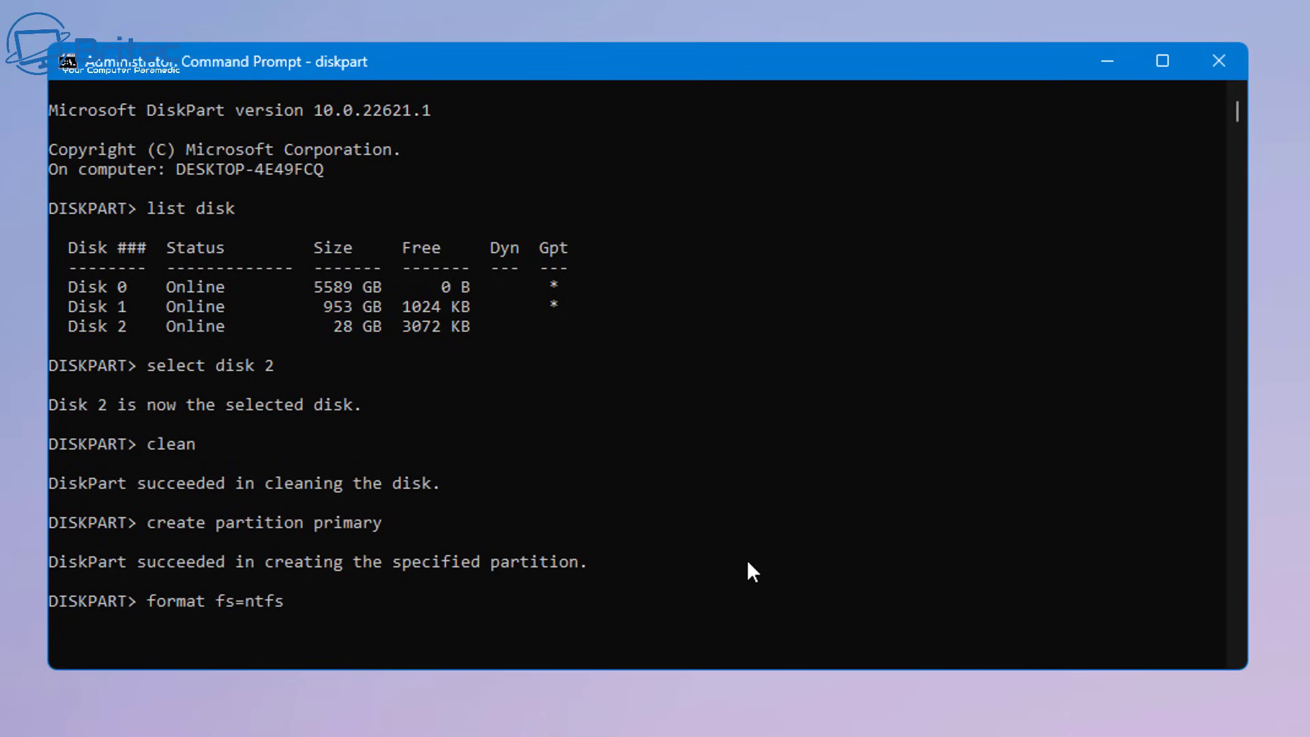
pyautogui.press('Return')
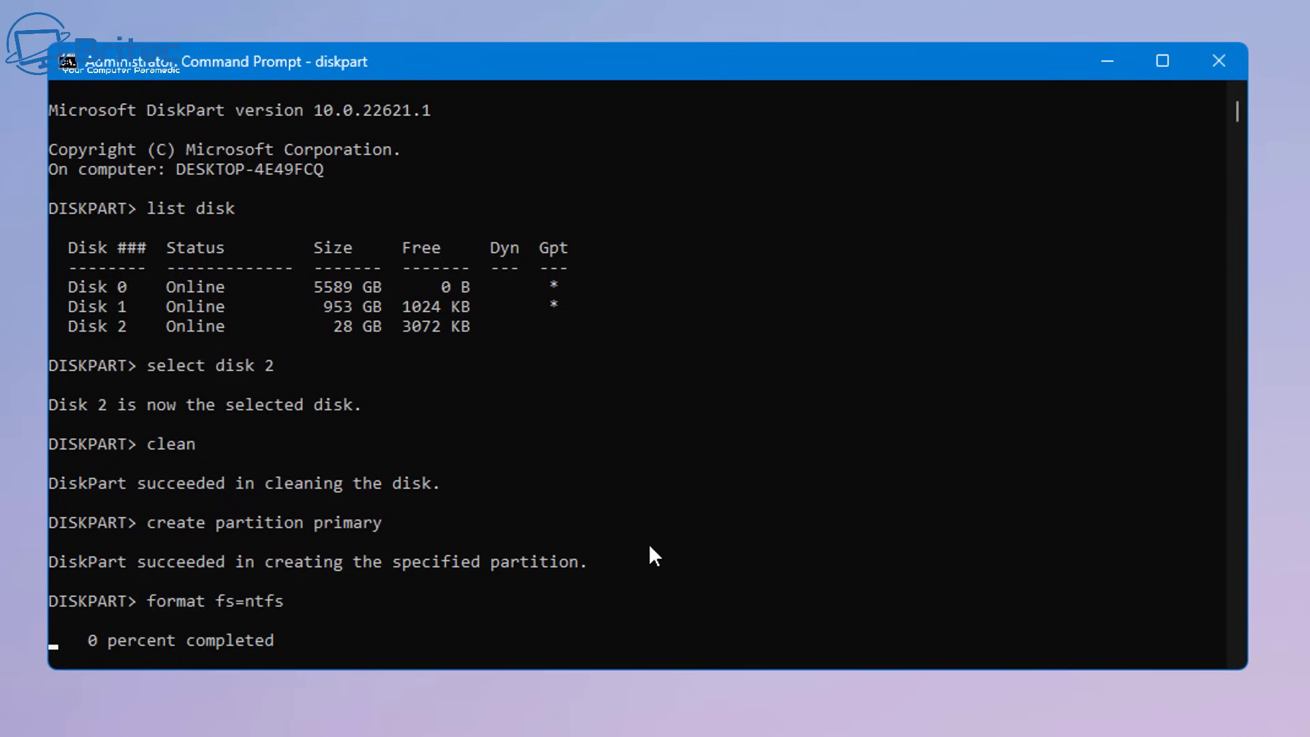
# Assign drive letter X to the new volume and exit DiskPart.
pyautogui.scroll(-1, 554, 626)
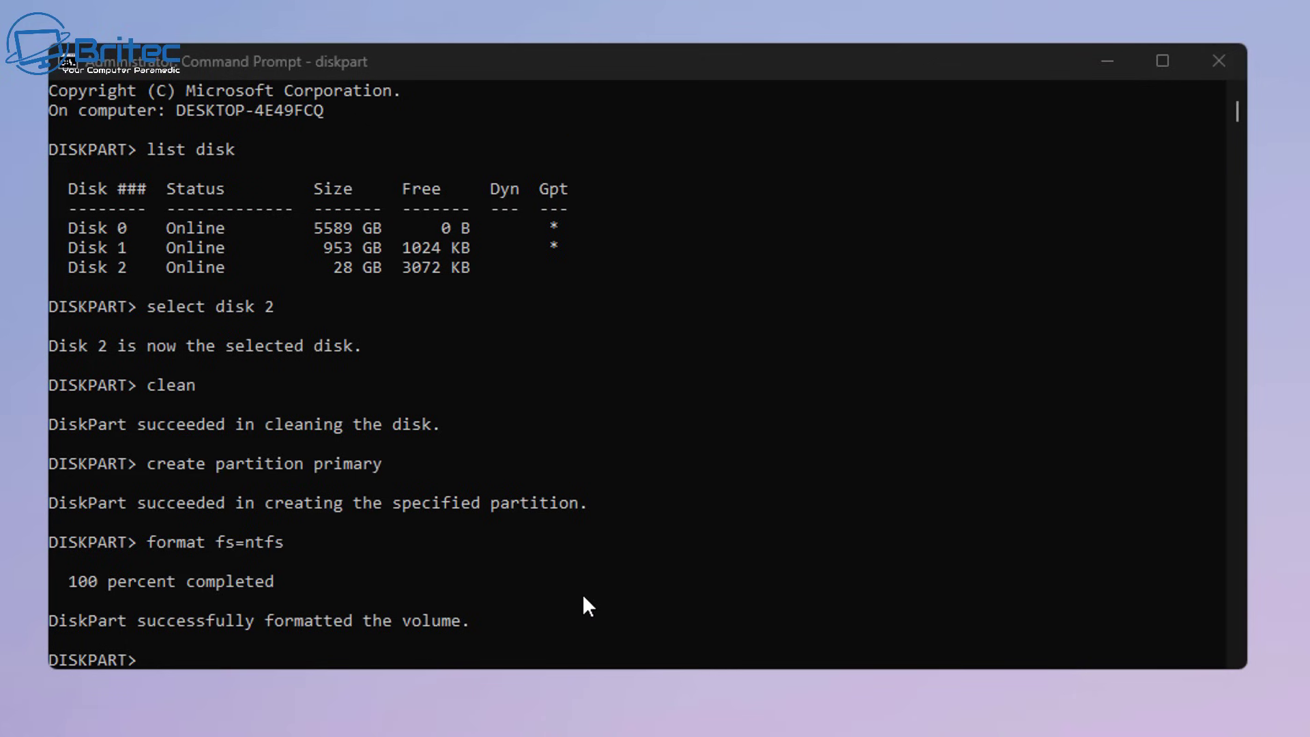
pyautogui.scroll(-1, 586, 607)
pyautogui.click(378, 629)
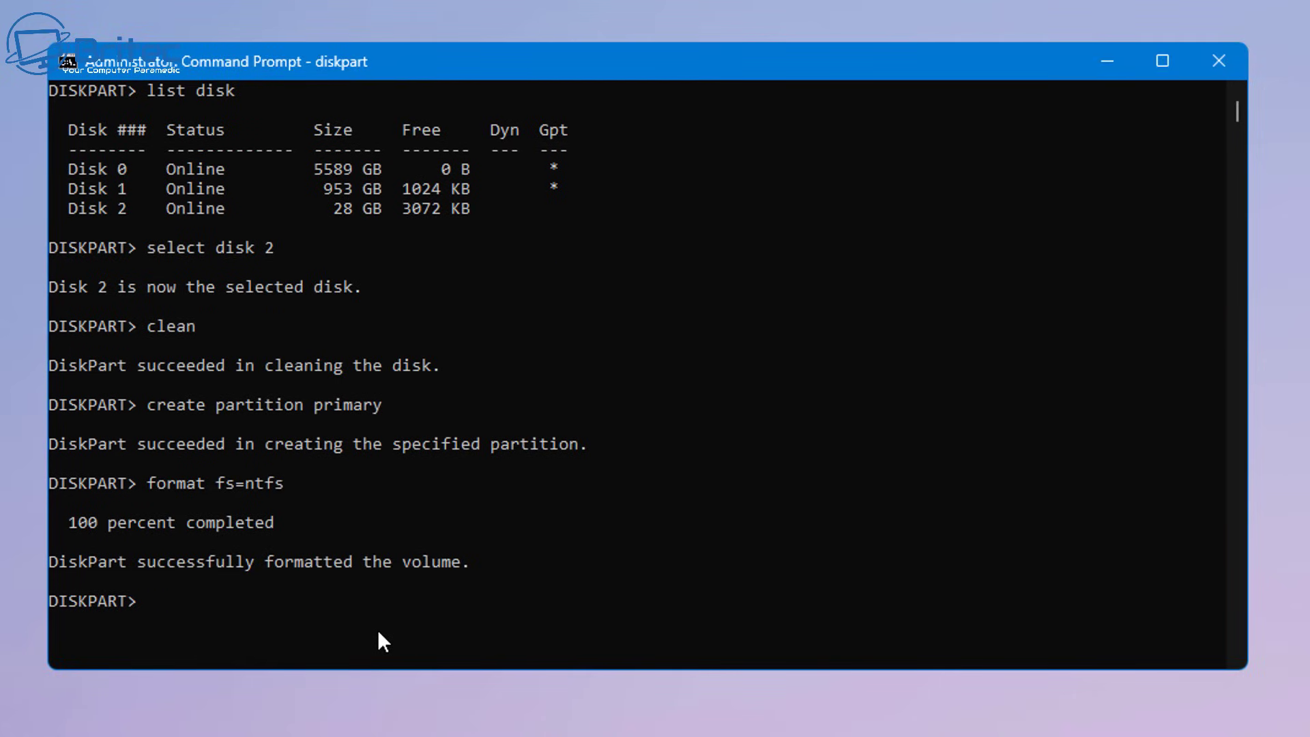
pyautogui.write('assign letter=x')
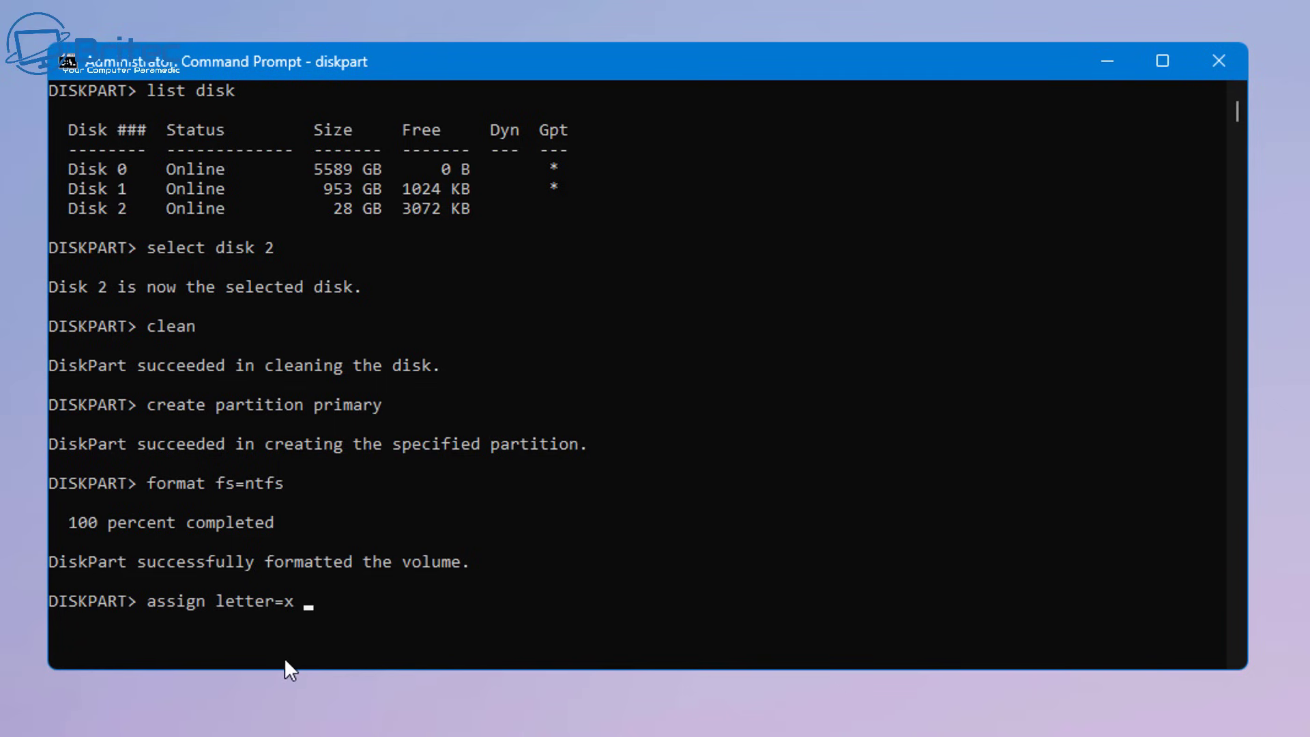
pyautogui.press('Return')
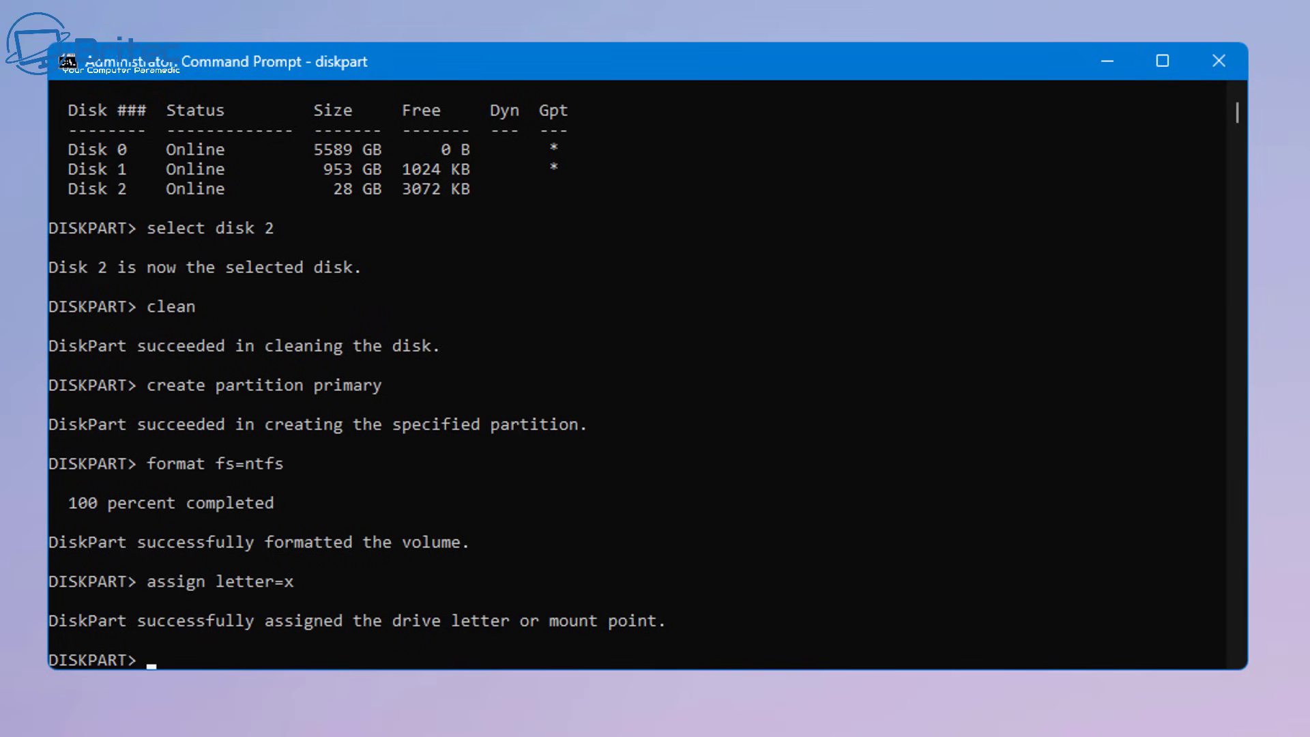
pyautogui.write('exit')
pyautogui.press('Return')
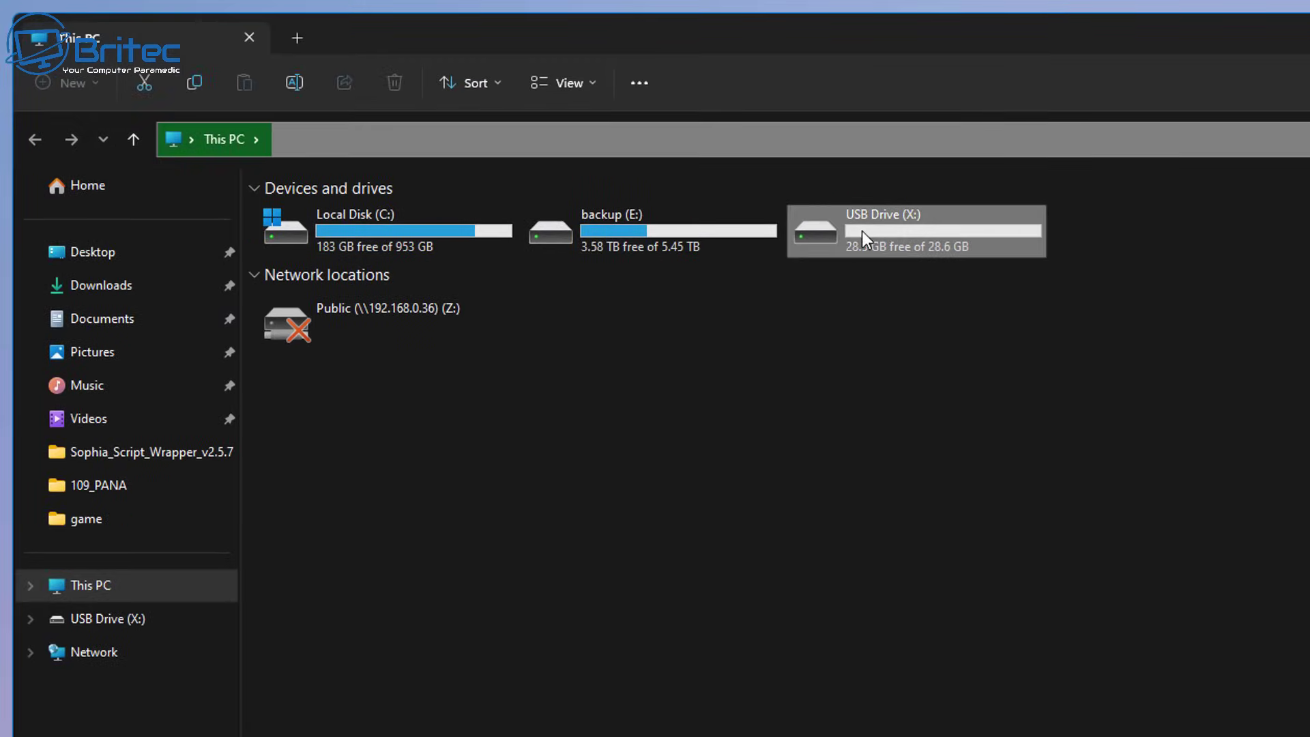
# Open USB Drive (X:) to confirm it is empty, then return to the drive list.
pyautogui.doubleClick(862, 231)
pyautogui.click(35, 137)
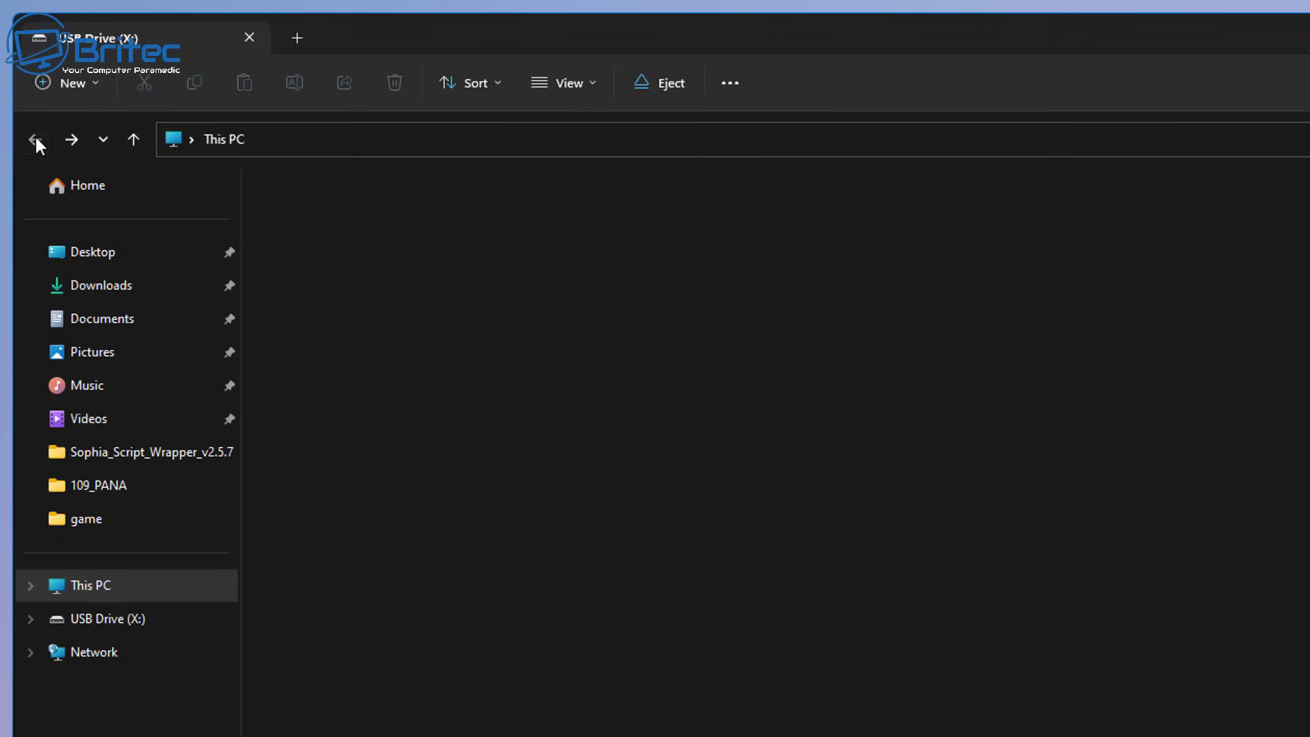